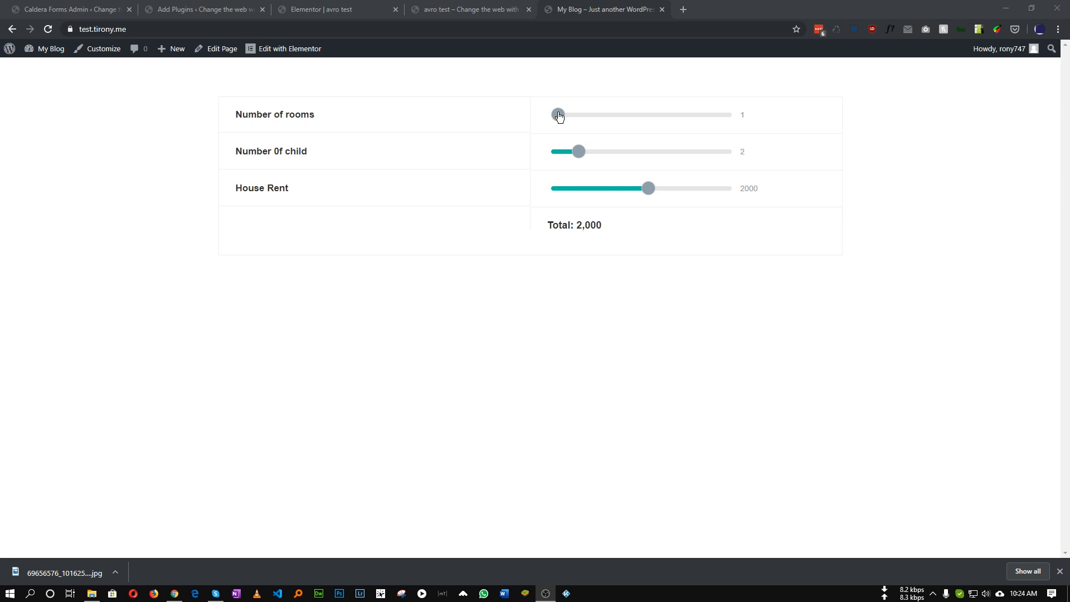
Step: Test the example calculator by setting Number of rooms to 3 and Number 0f child to 7, checking the total each time
drag(560, 117, 588, 117)
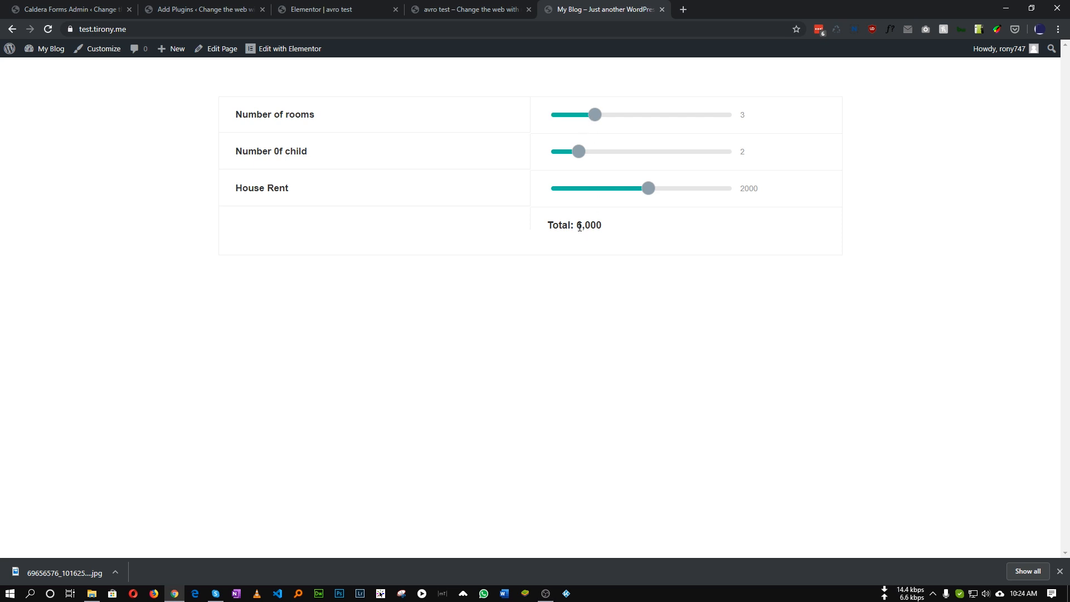
drag(580, 228, 599, 227)
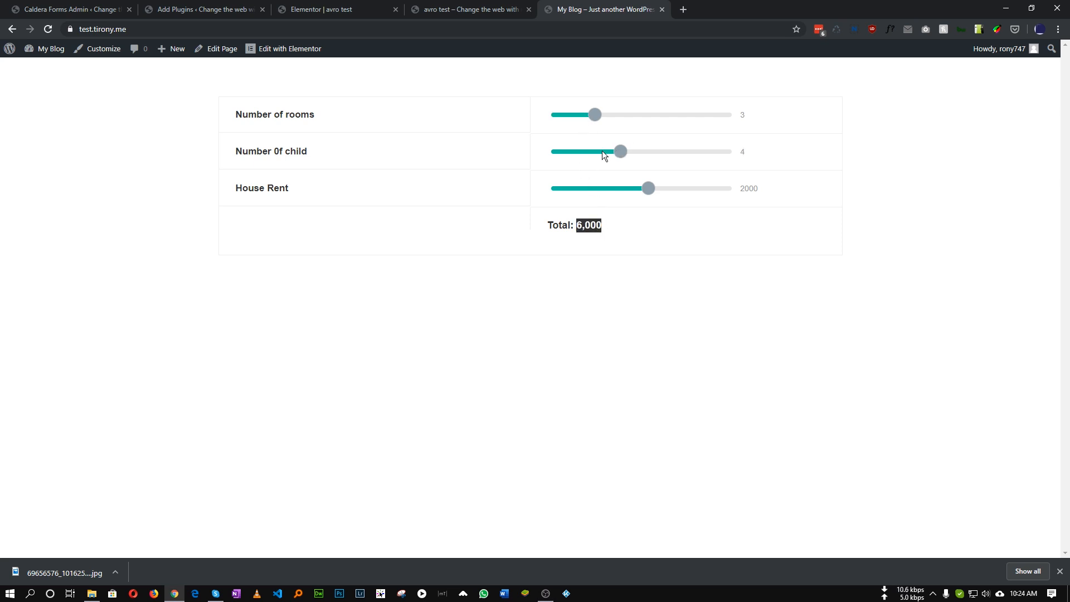
drag(602, 155, 680, 151)
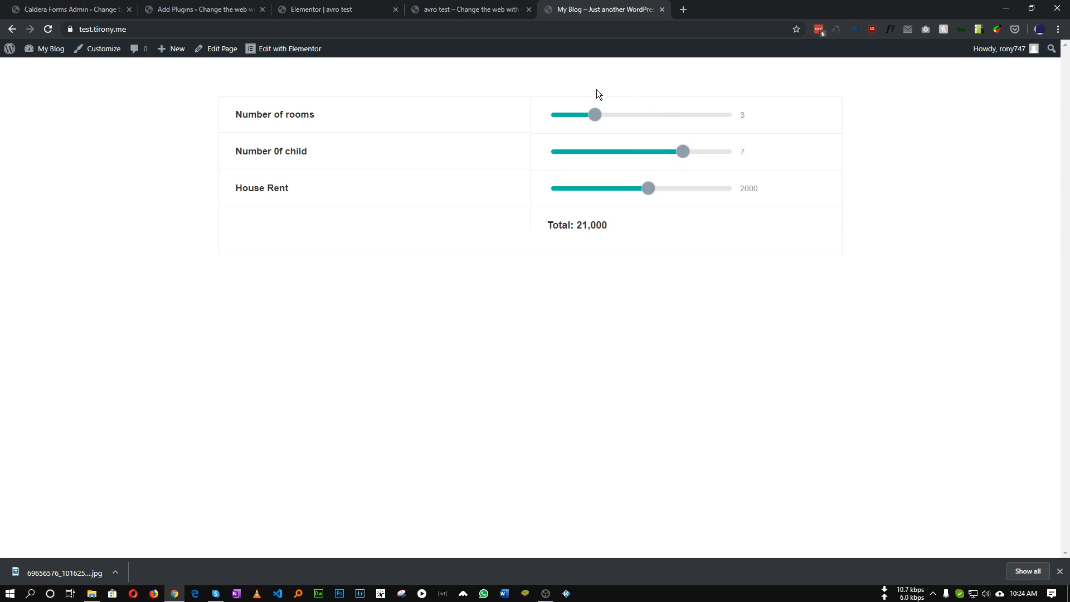
double_click(579, 225)
Step: Check the Caldera Forms plugin entry in the Add Plugins search results
click(192, 9)
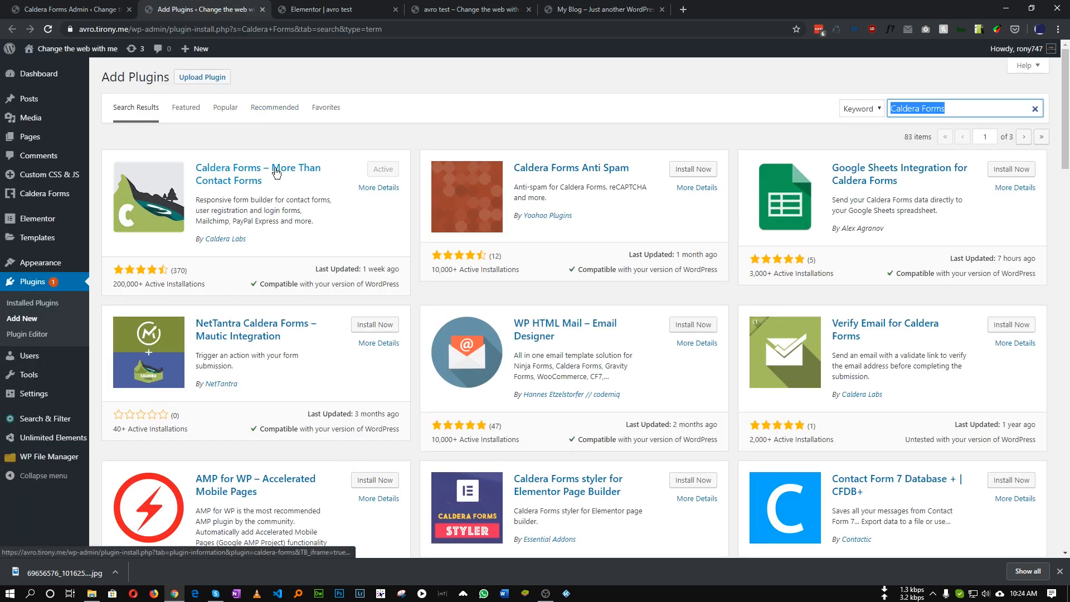
click(323, 140)
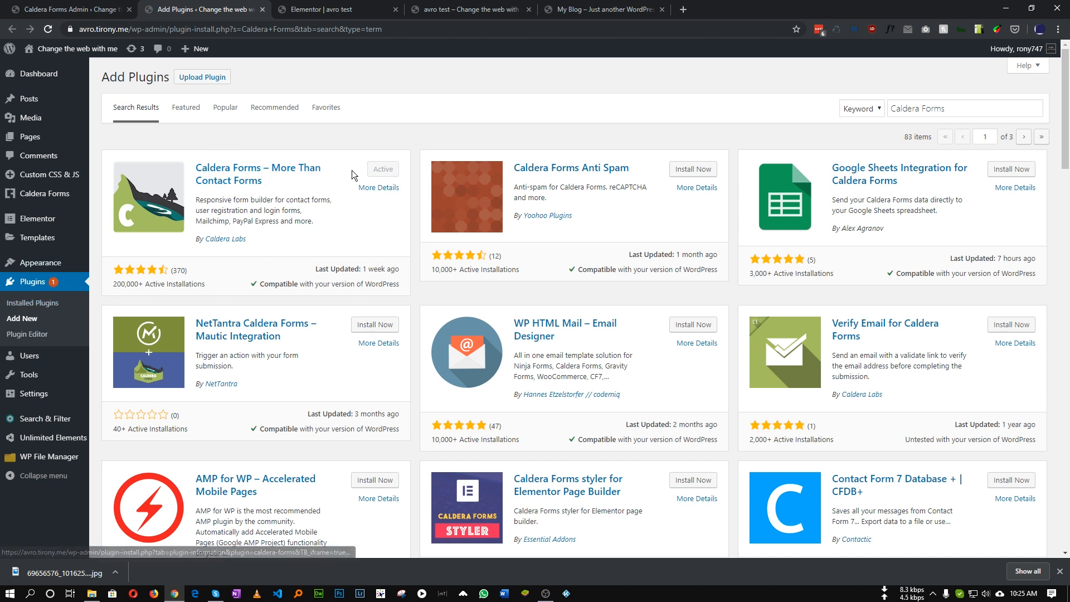
Step: Create a new blank form named calculate in Caldera Forms
click(88, 6)
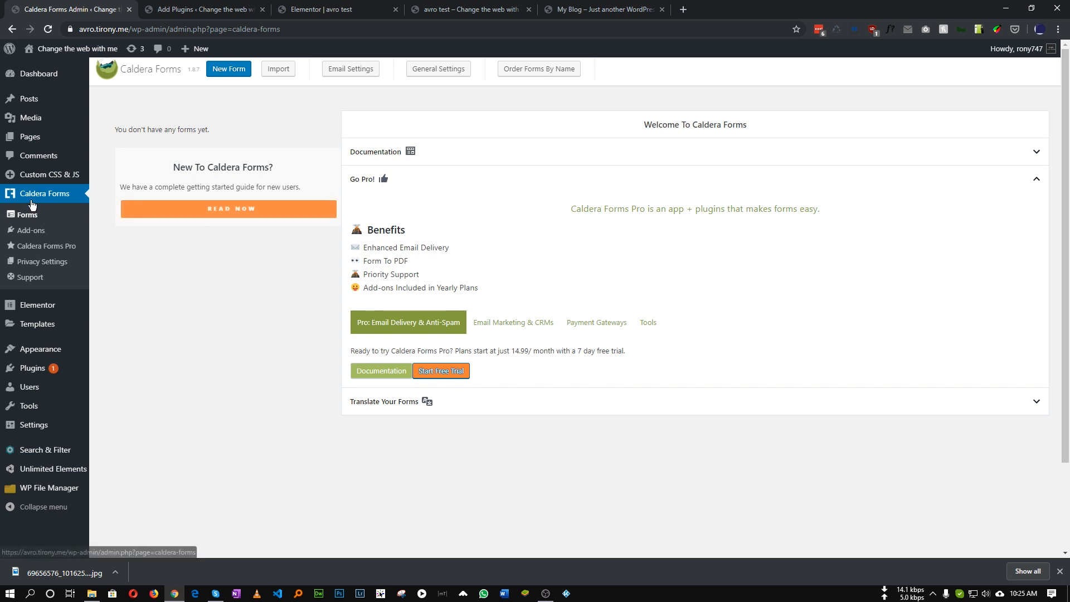
click(223, 74)
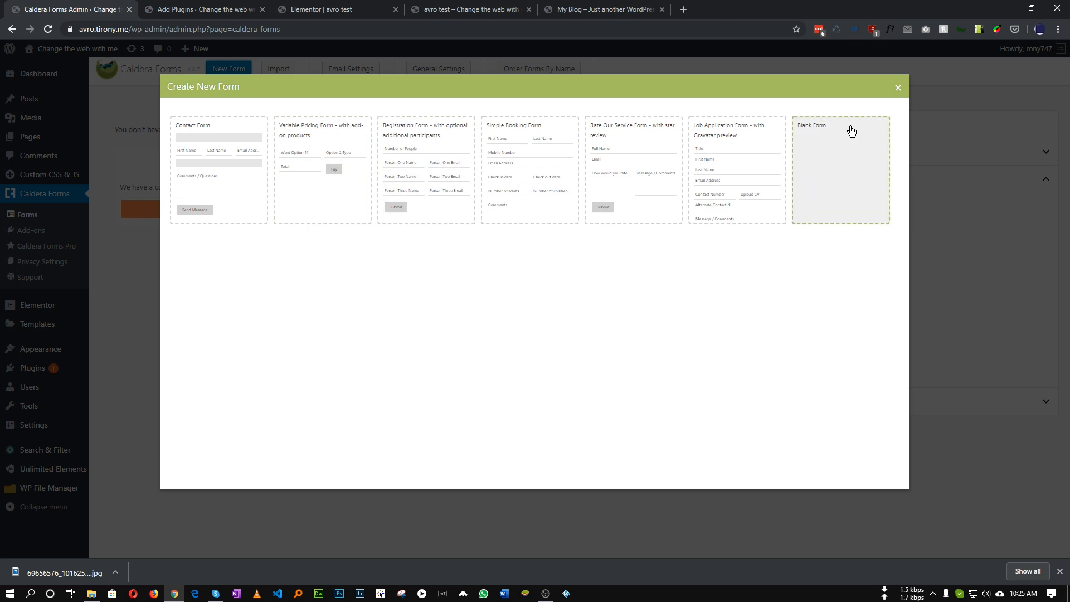
click(846, 148)
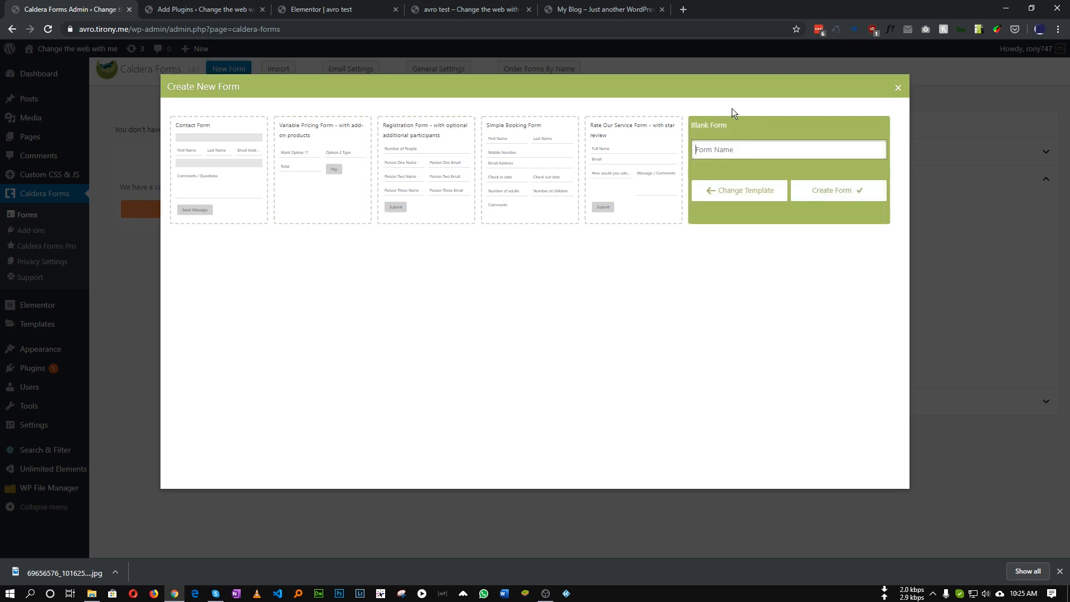
text(calculate)
click(819, 194)
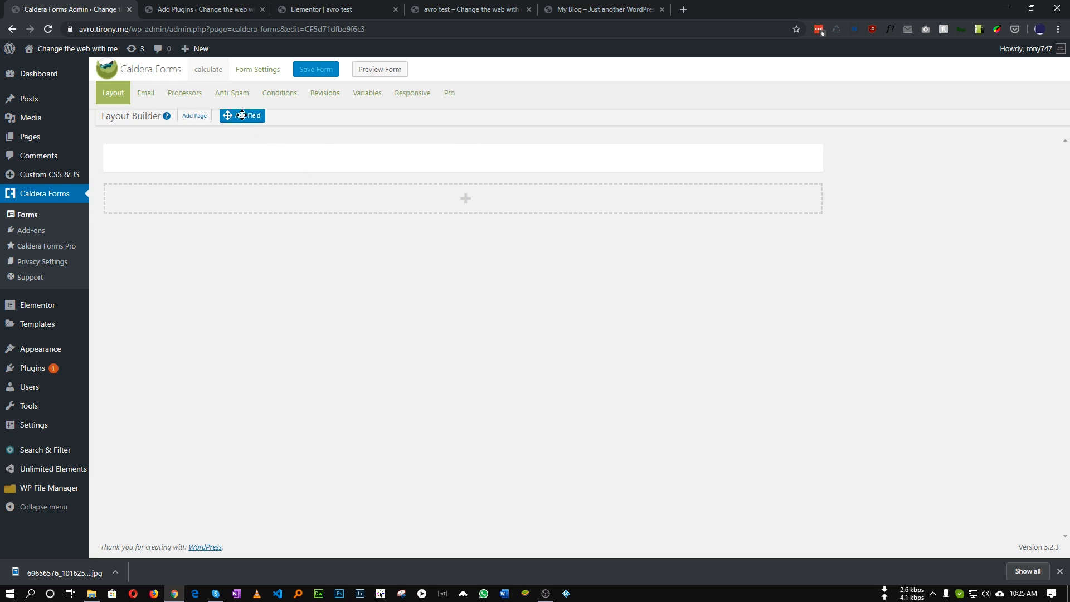
drag(242, 116, 418, 156)
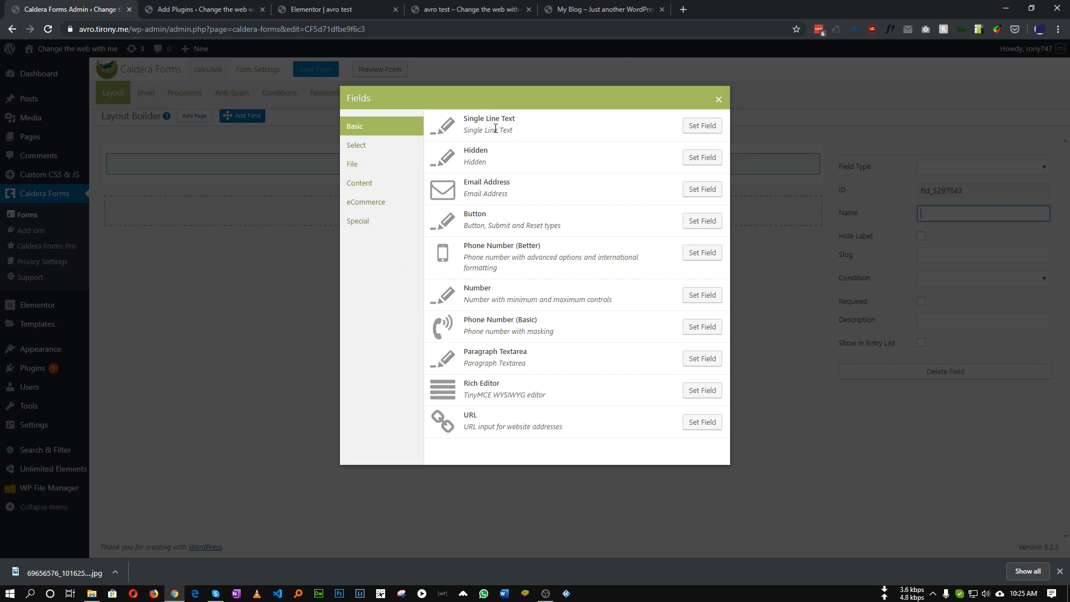
click(700, 127)
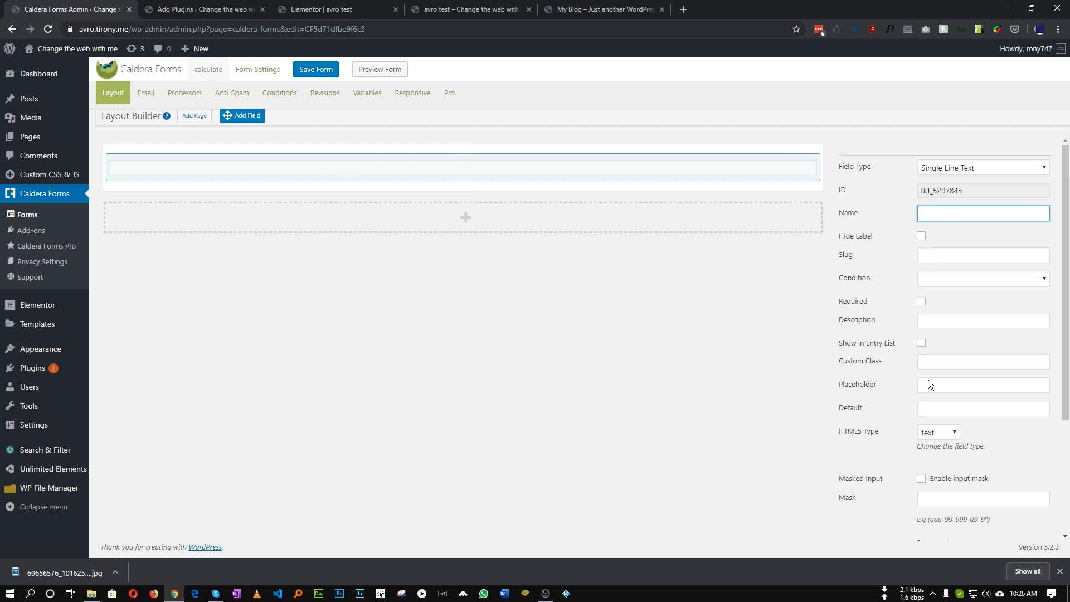
scroll(914, 246, down, 2)
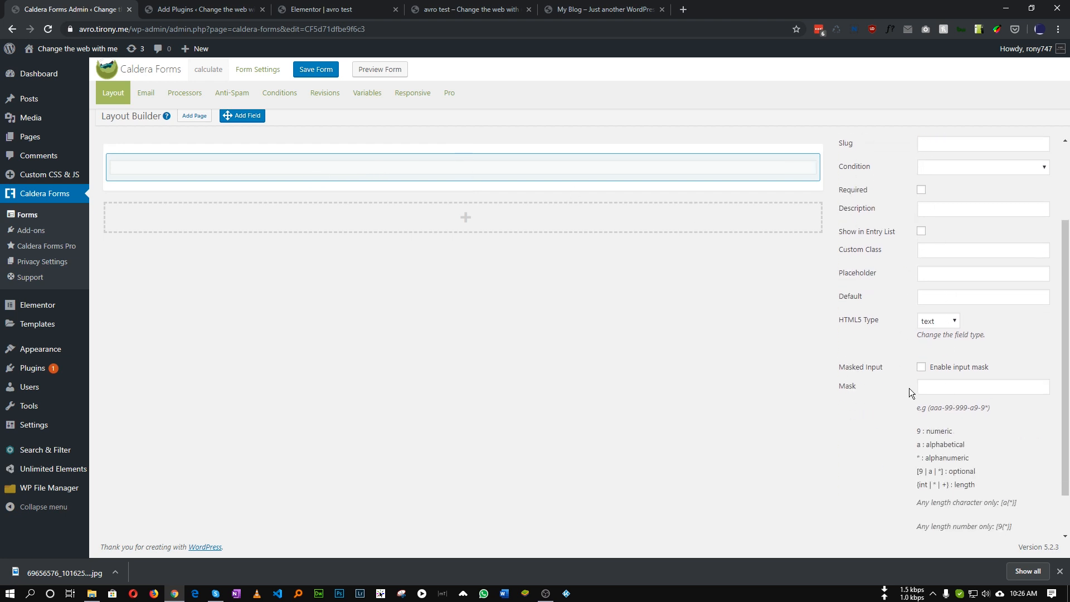
scroll(909, 388, up, 2)
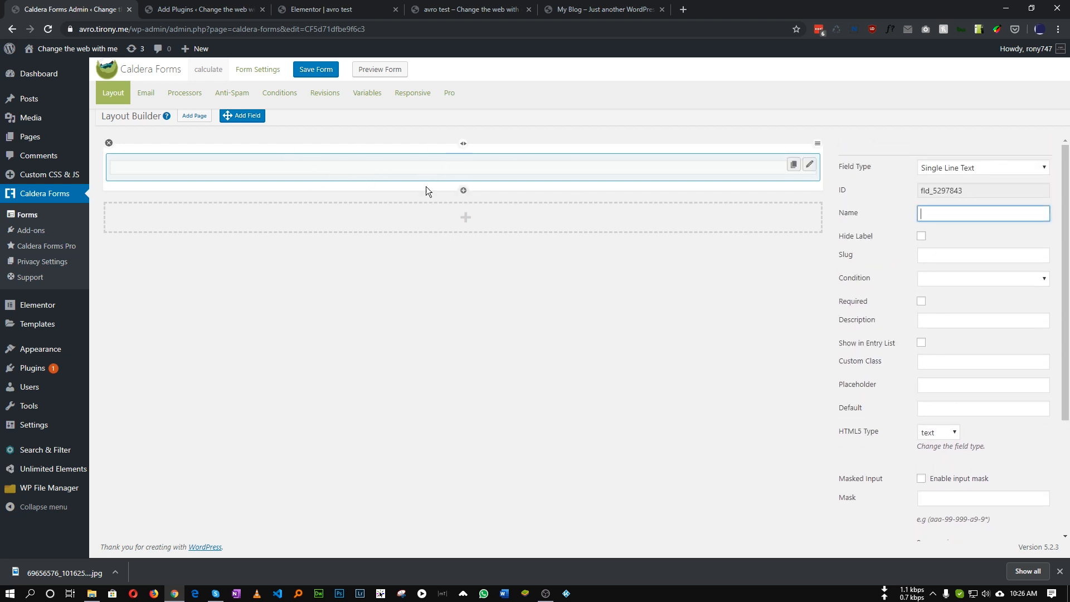
click(463, 147)
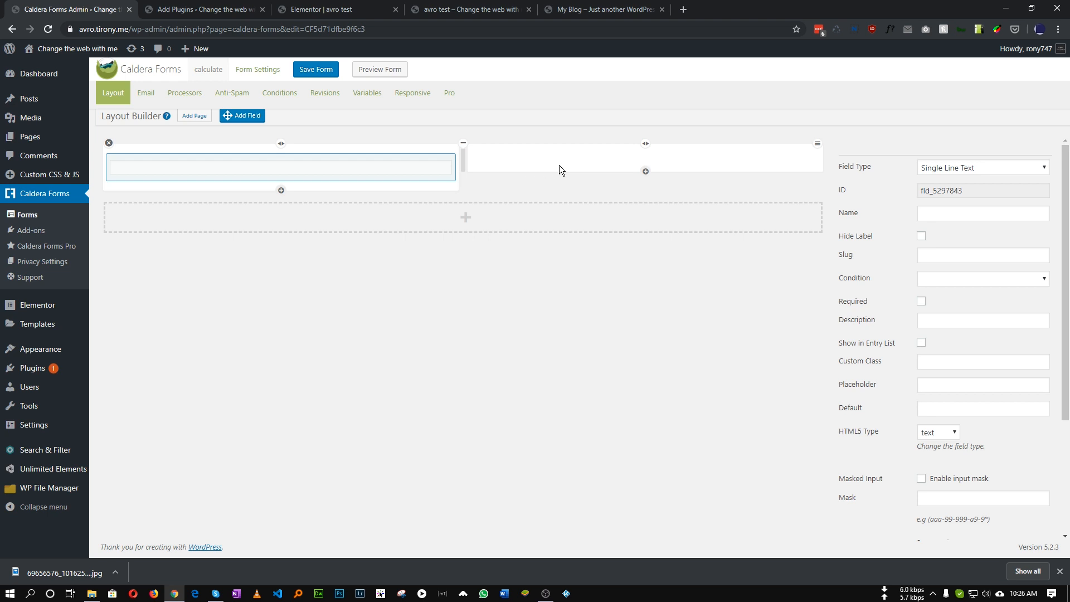
click(646, 145)
click(109, 144)
click(583, 94)
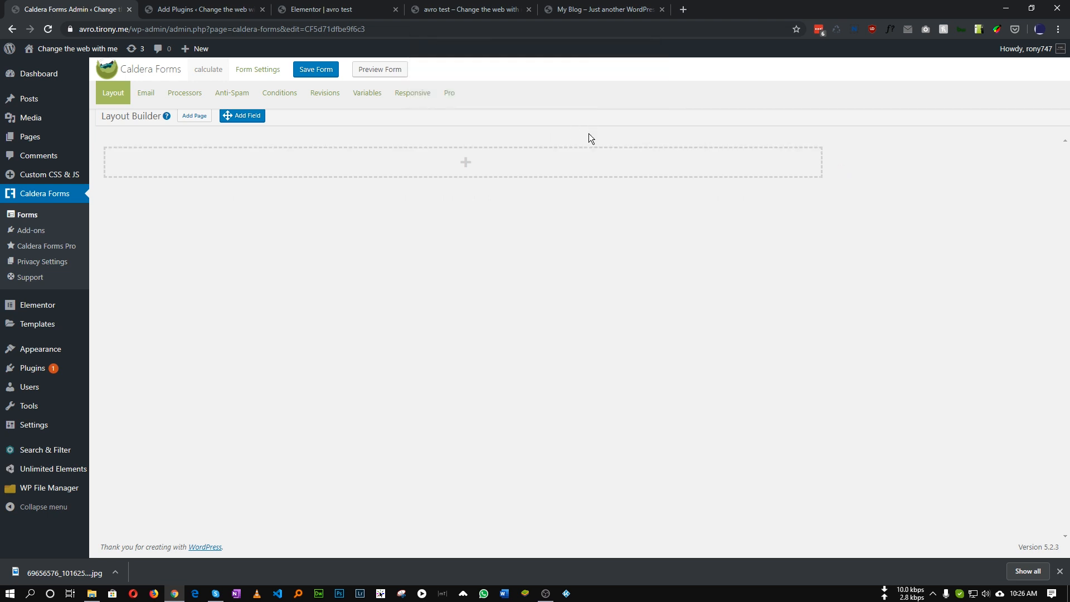
click(466, 167)
Step: Review the Total line on the example calculator page and return to the form's layout builder
click(602, 8)
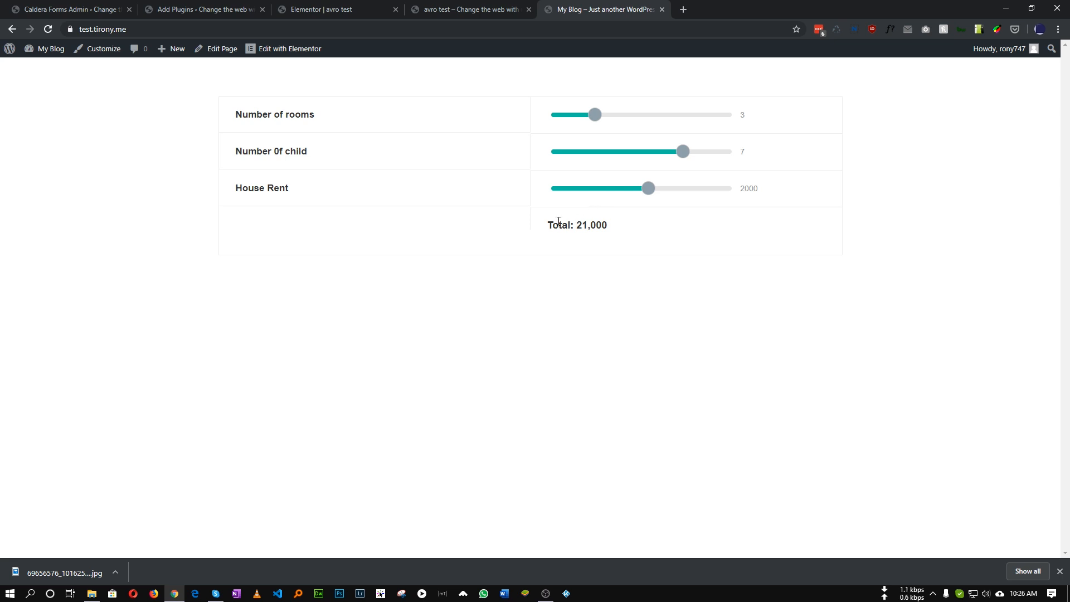
drag(548, 225, 589, 225)
click(617, 223)
click(190, 9)
click(69, 9)
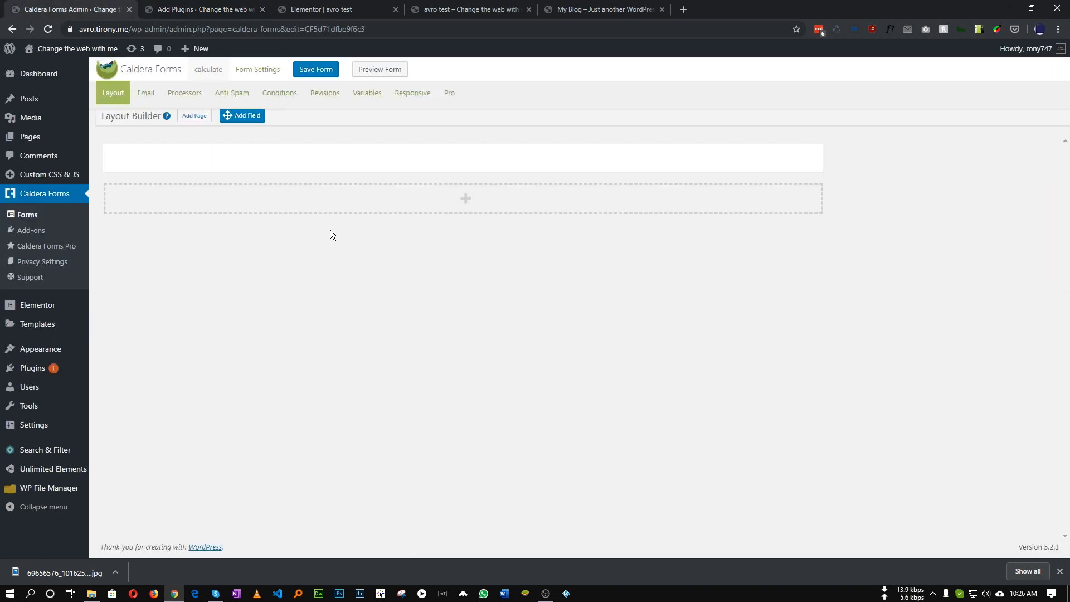
Step: Add a Range Slider field to the form's empty row and name it Number of children
drag(241, 116, 410, 154)
click(368, 225)
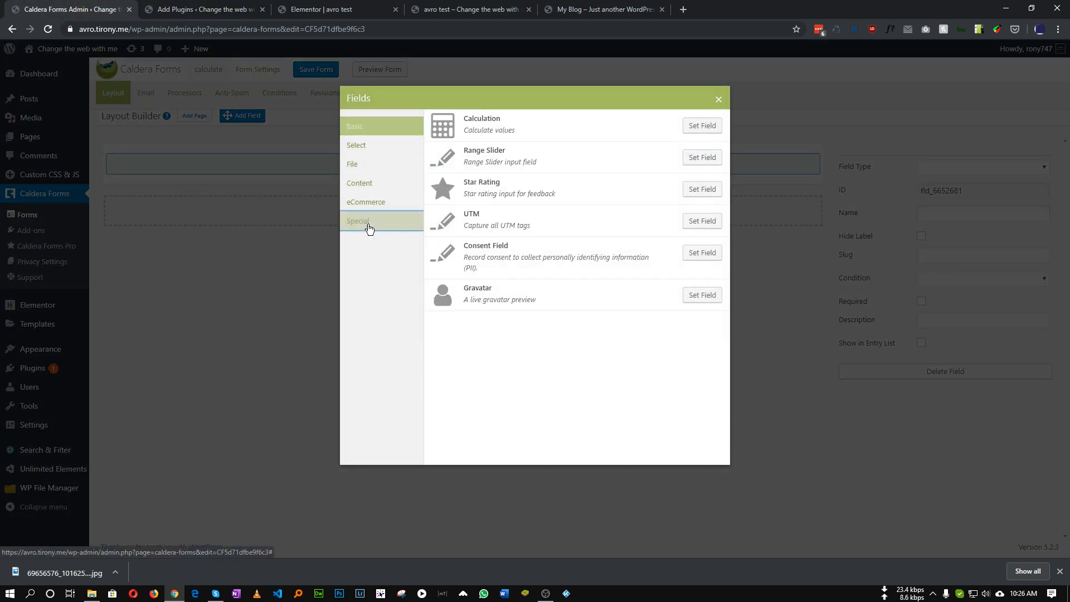
click(702, 158)
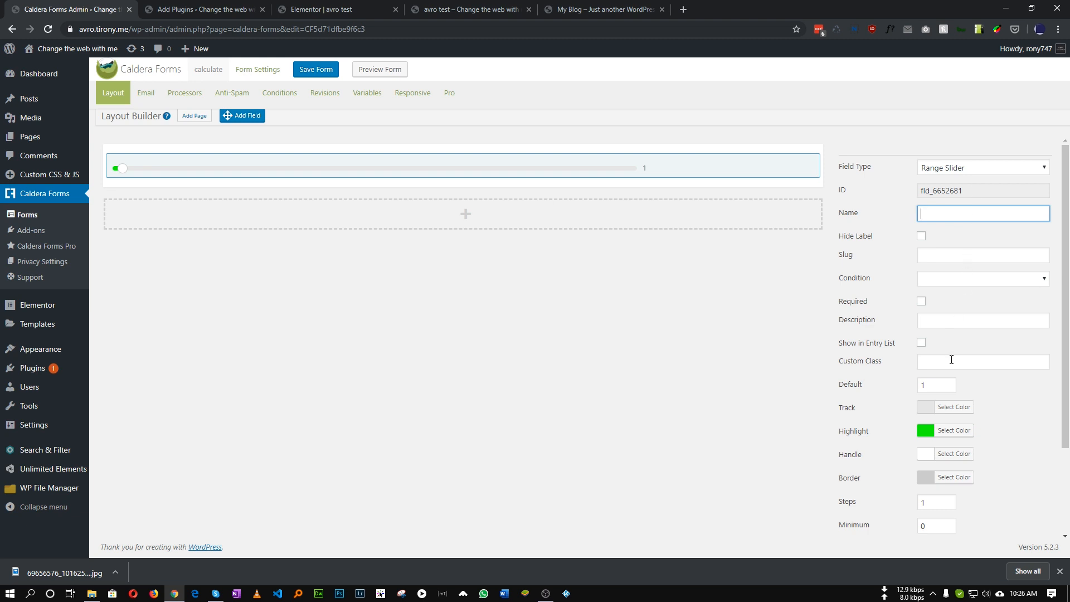
scroll(953, 385, down, 2)
scroll(951, 385, up, 2)
text(Number of children)
click(860, 267)
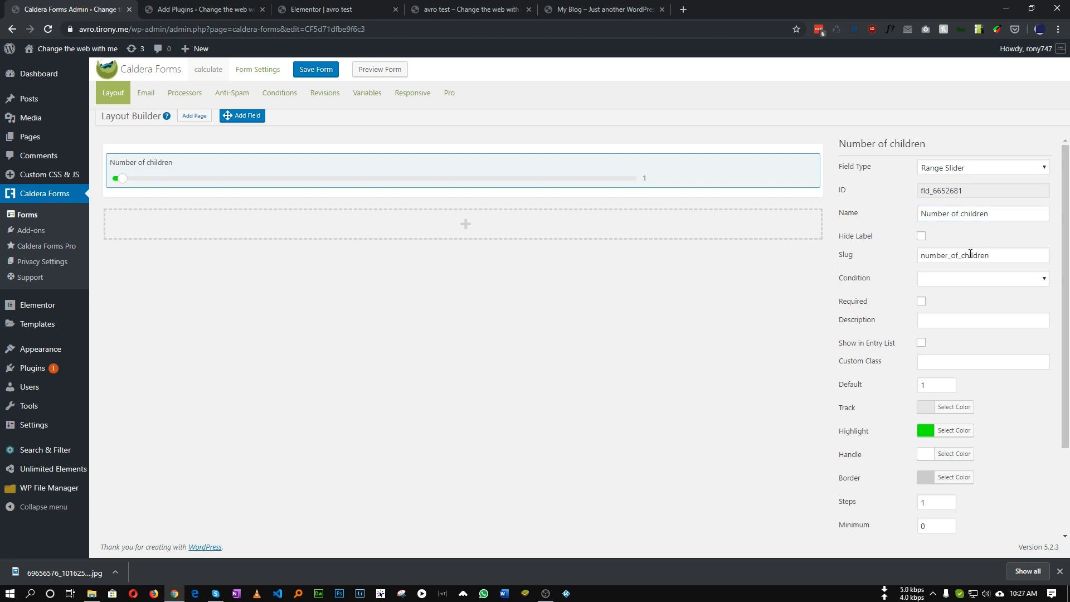
Step: Set the Number of children slider's minimum to 1 and maximum to 6, and save the form
scroll(984, 376, down, 2)
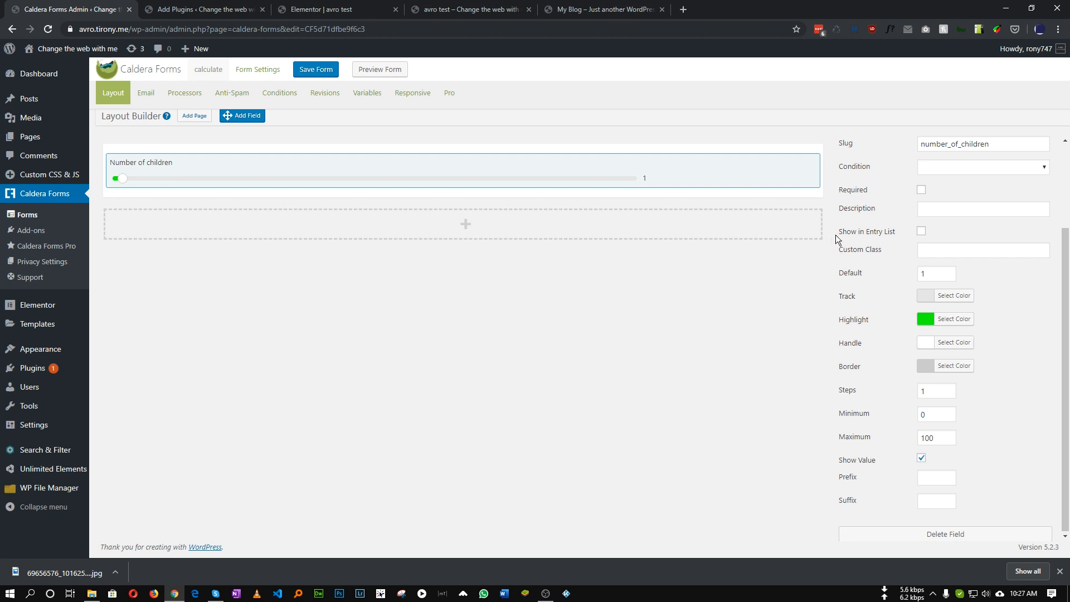
scroll(879, 242, up, 2)
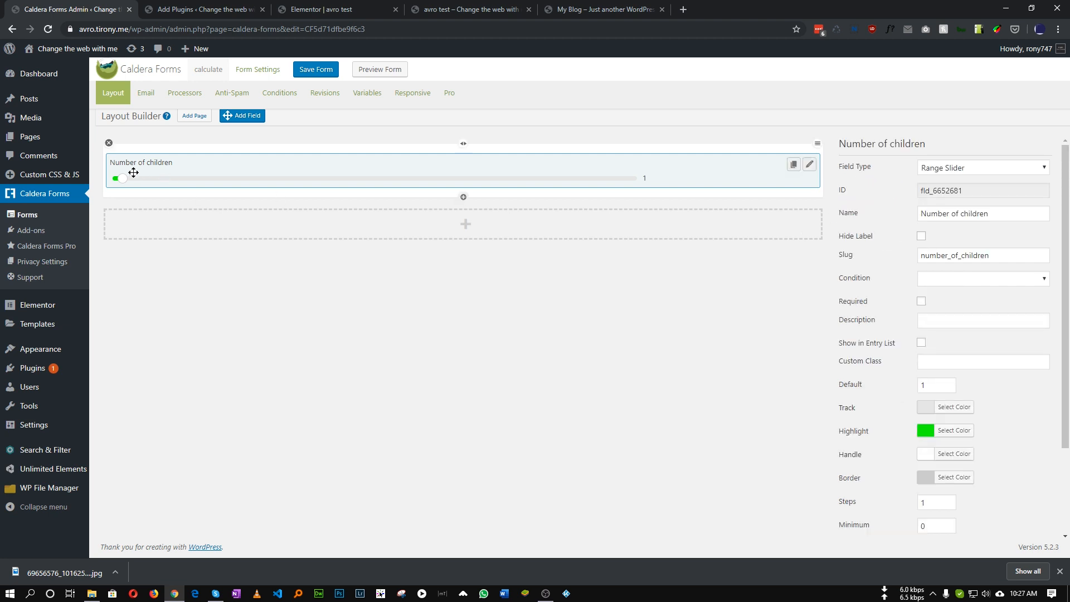
scroll(877, 354, down, 2)
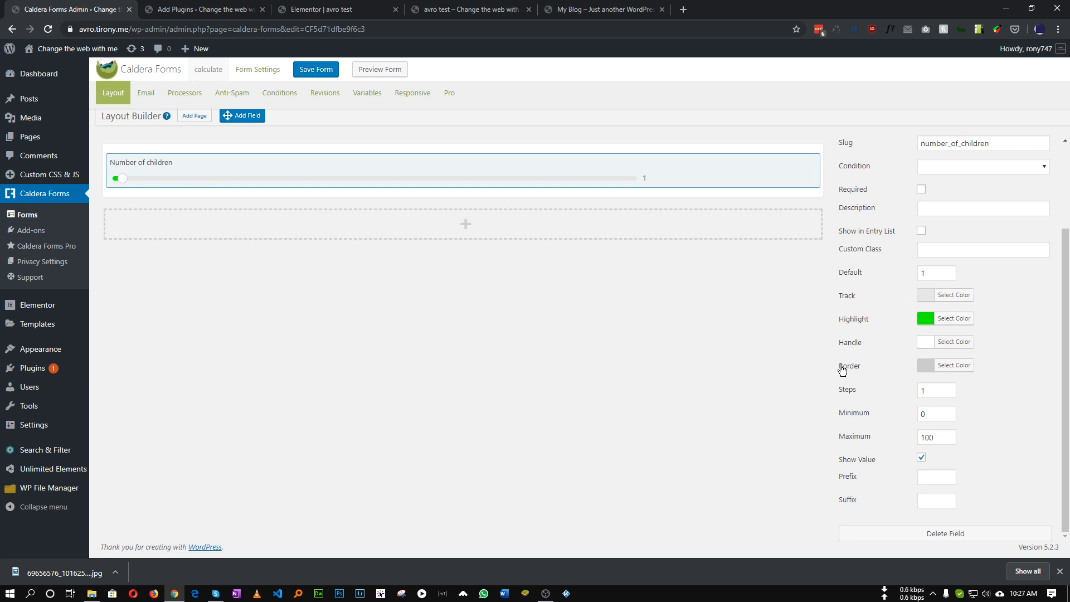
double_click(934, 413)
double_click(940, 438)
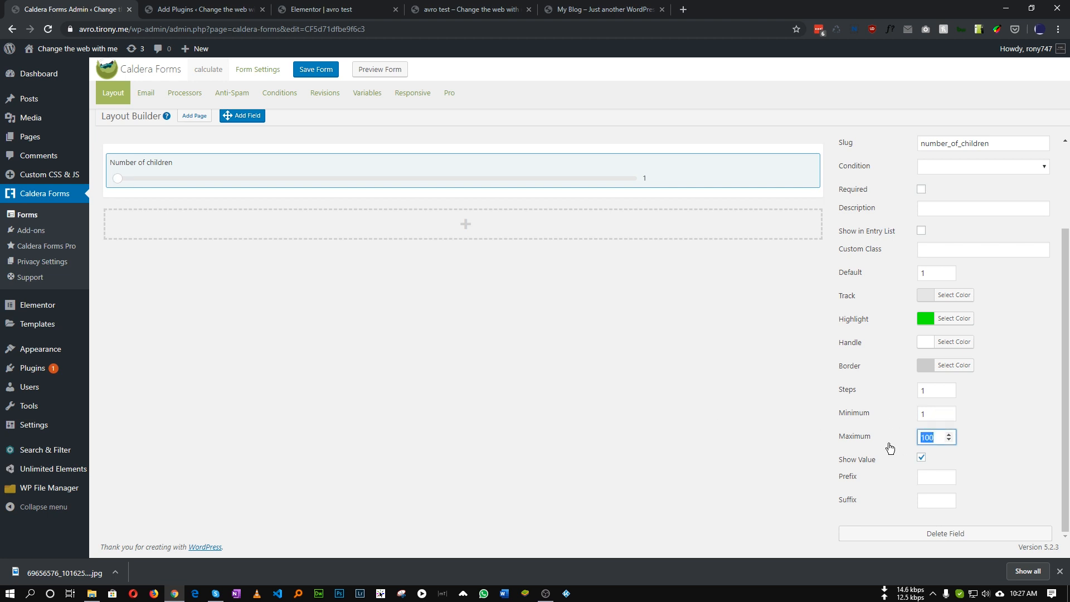
text(6)
click(868, 278)
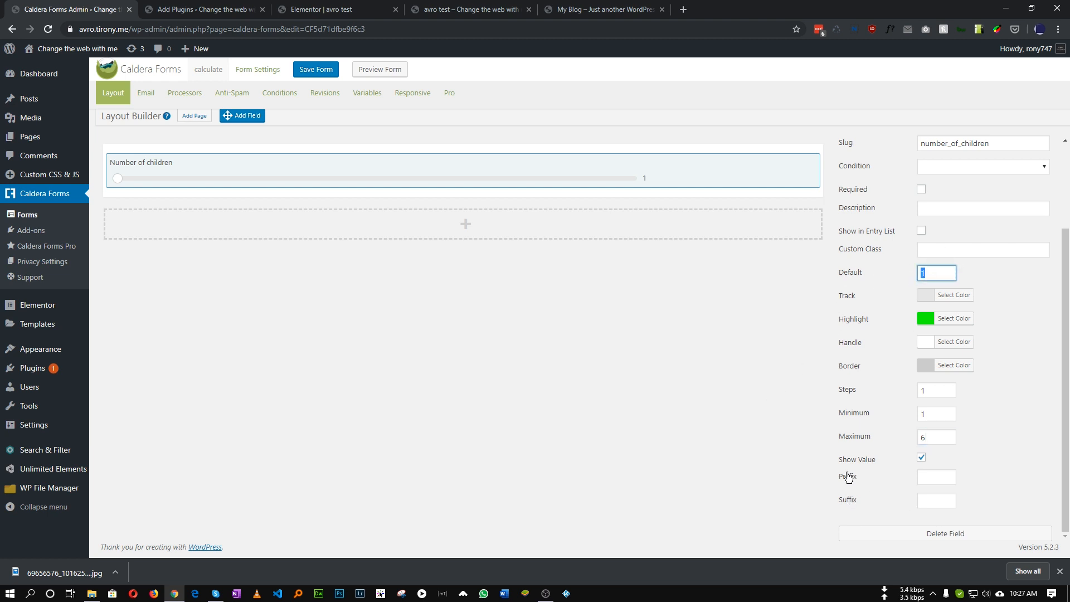
scroll(895, 477, up, 2)
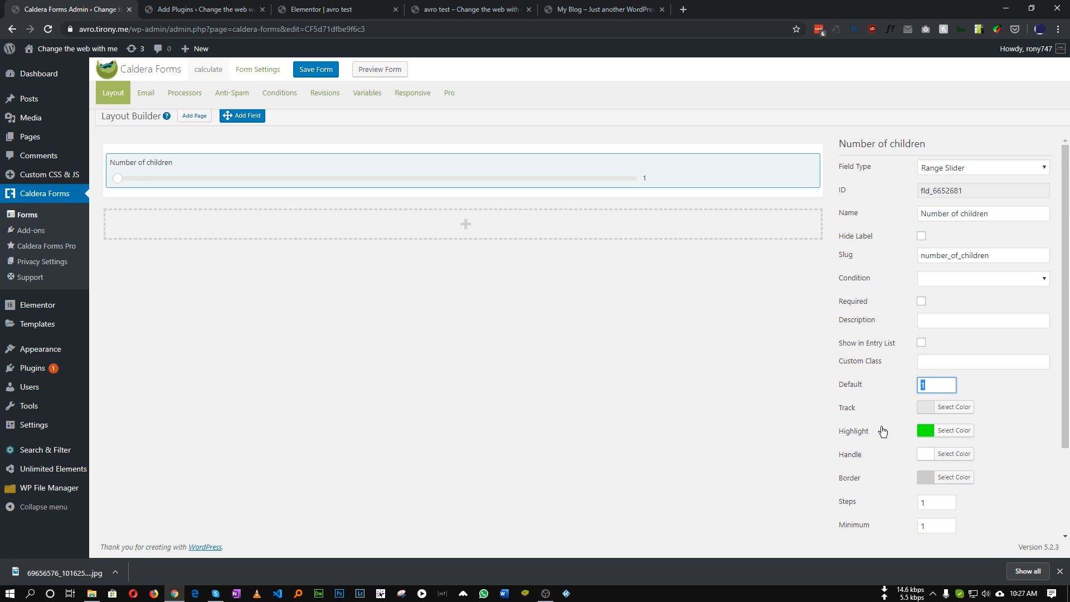
click(317, 71)
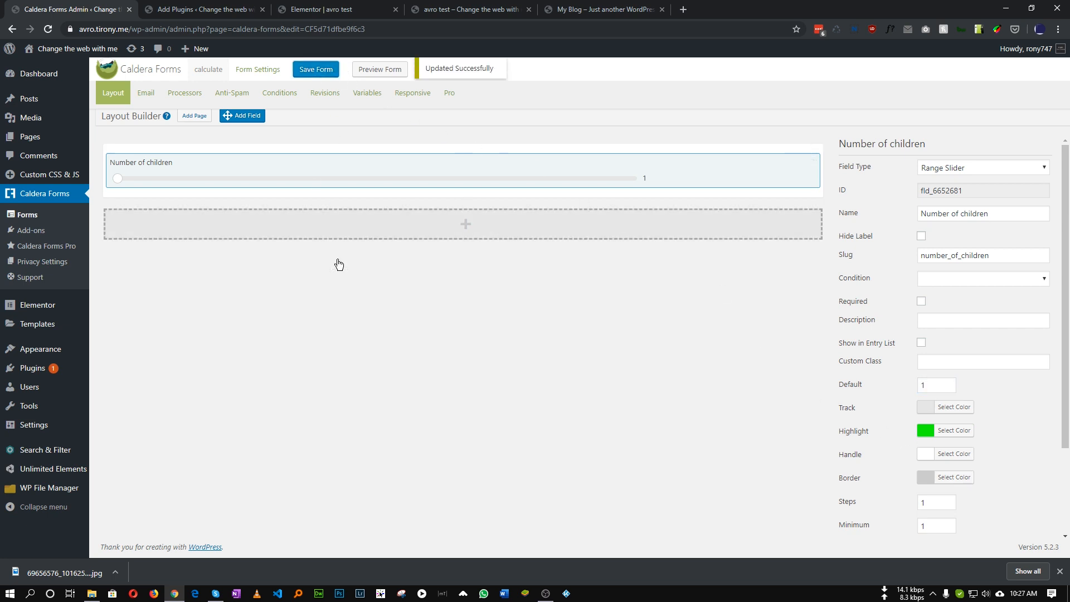
Step: Duplicate the Number of children slider and place the copy in a new row below it
click(466, 224)
mouse_move(796, 169)
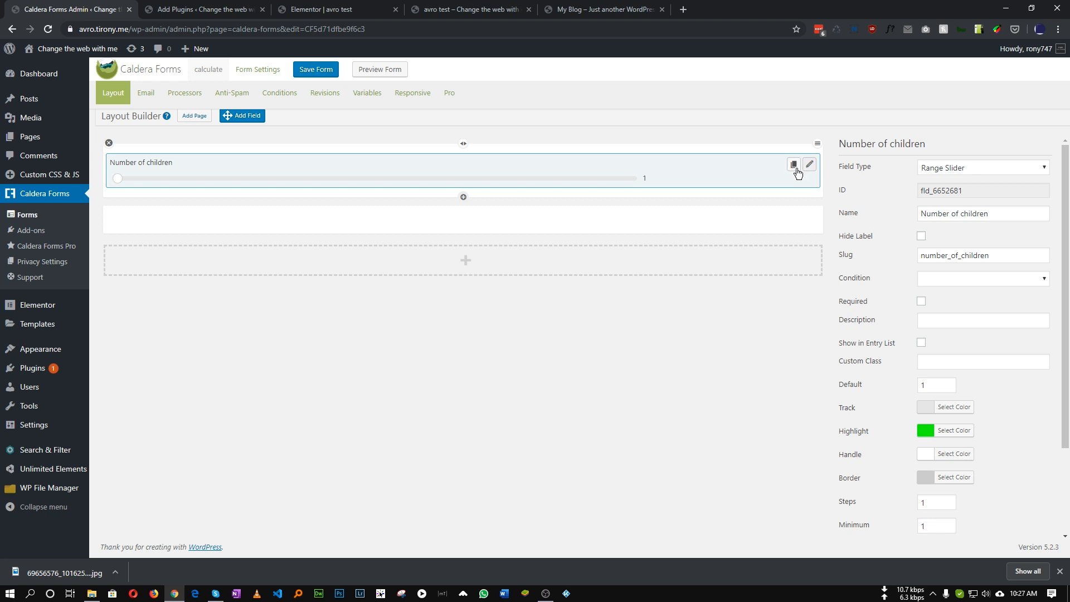
click(794, 174)
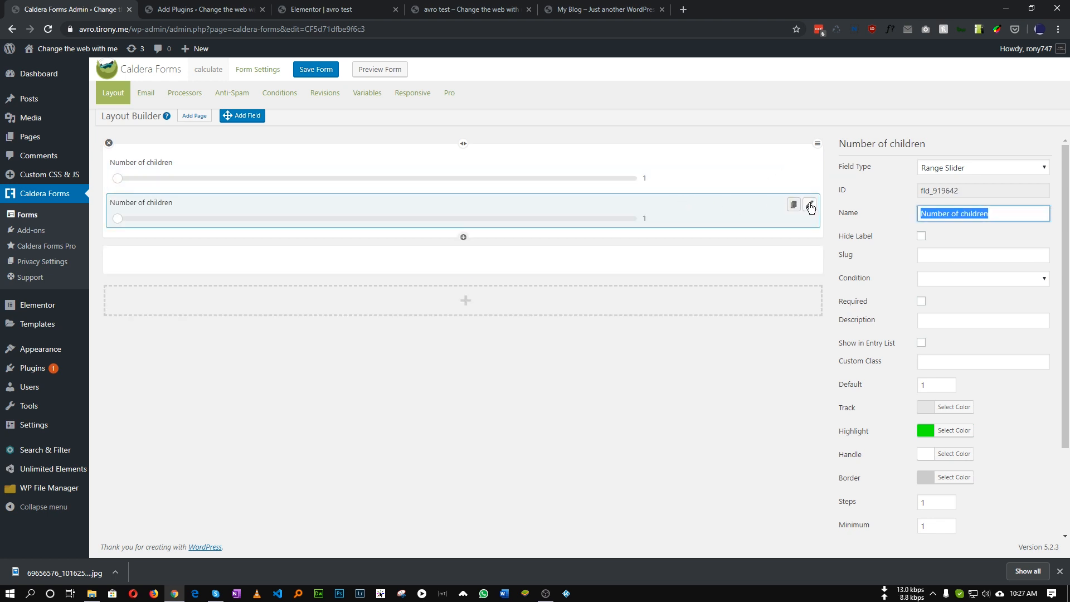
mouse_move(469, 214)
mouse_down()
mouse_move(461, 241)
mouse_move(453, 229)
mouse_up()
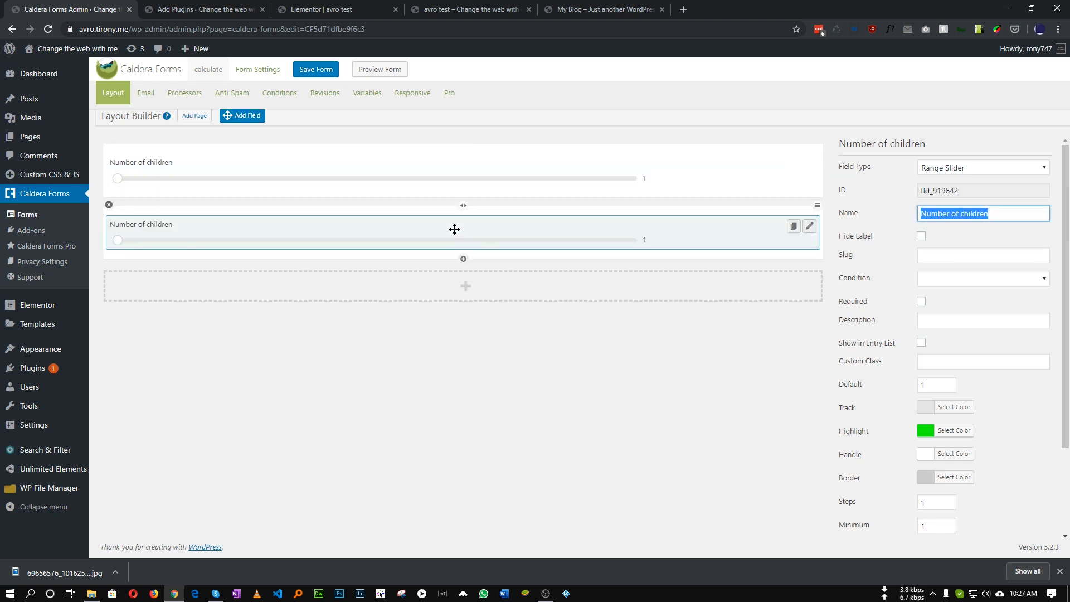
Step: Rename the duplicated slider in the second row to Number of rooms
click(811, 227)
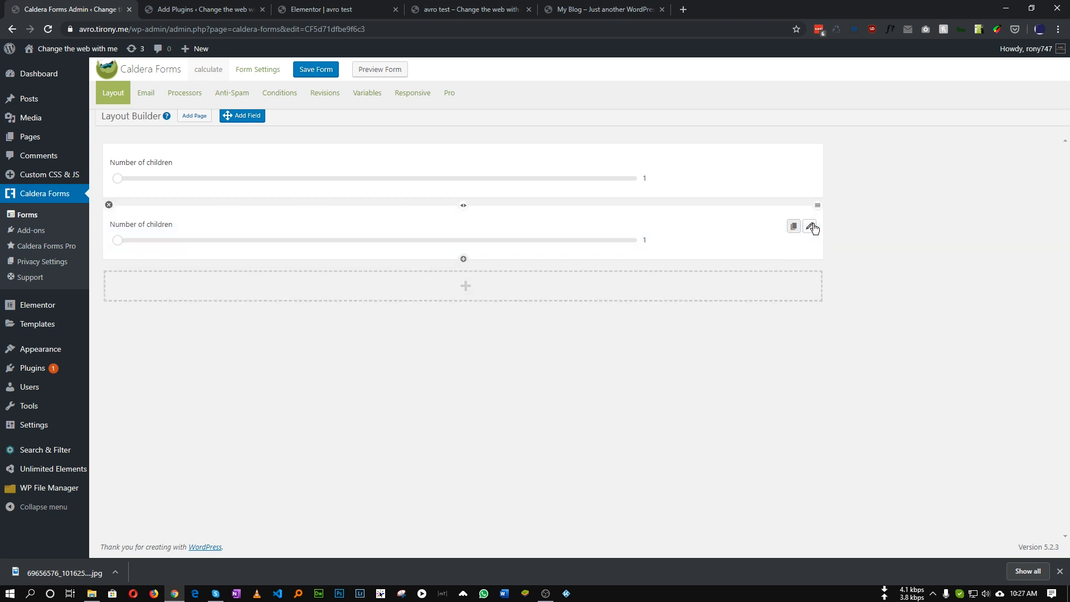
drag(994, 213, 876, 216)
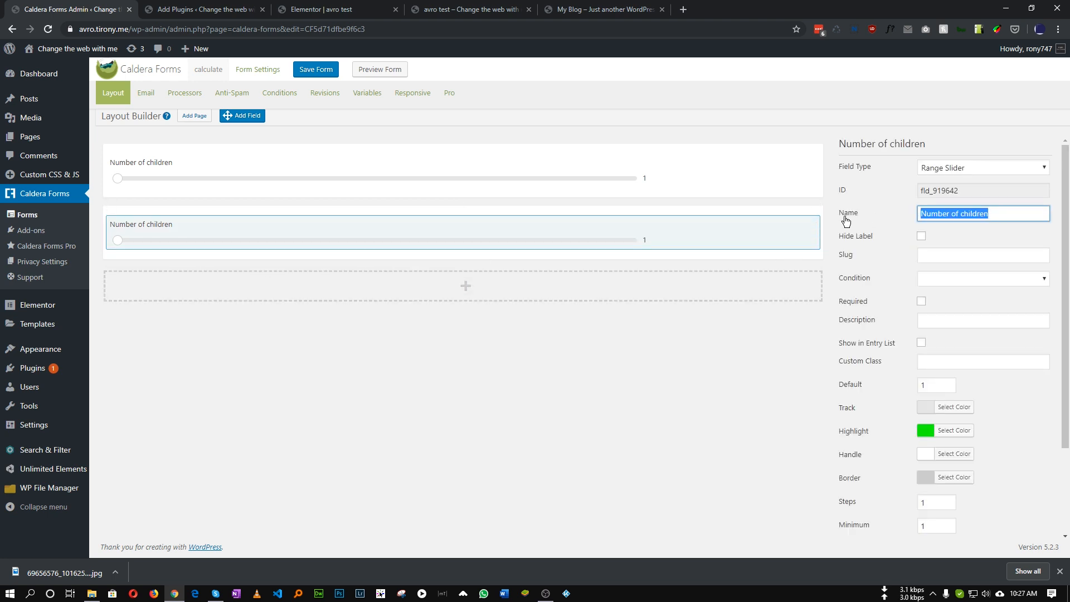
text(Nu)
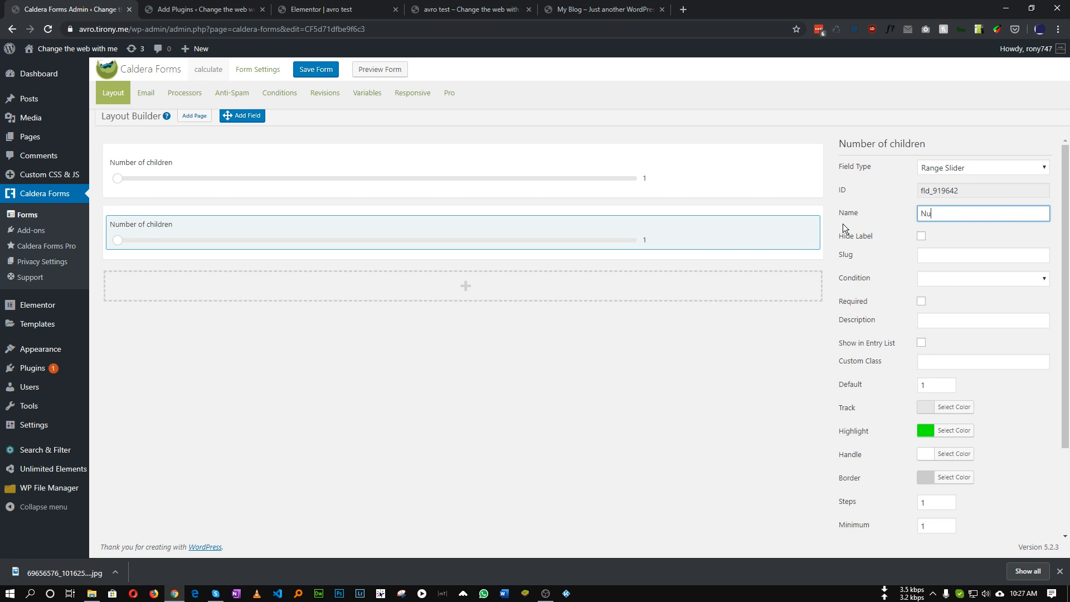
text(mber of rooms)
click(971, 234)
Step: Set the Number of rooms slider's maximum to 8 and save the form
scroll(942, 312, down, 2)
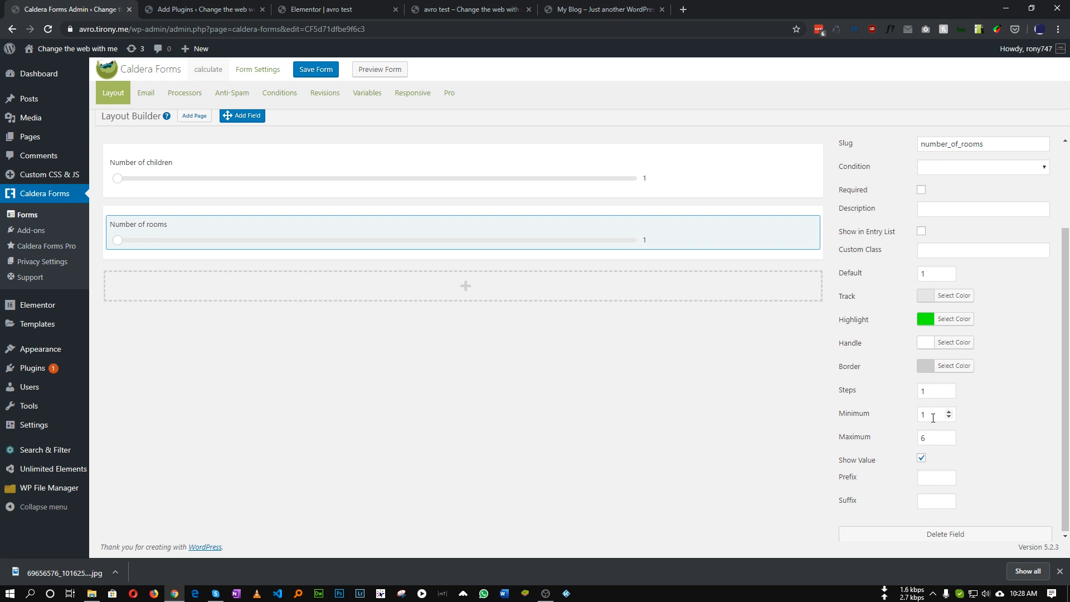
drag(933, 418, 912, 416)
key(Tab)
click(317, 70)
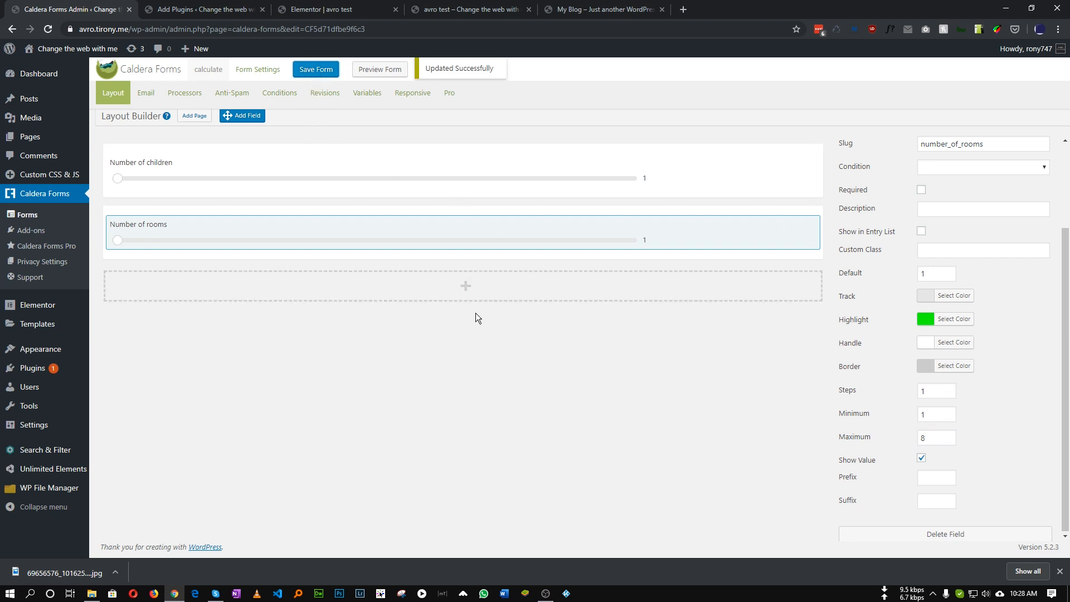
Step: Duplicate the Number of rooms slider and place the copy in a new row below it
click(466, 287)
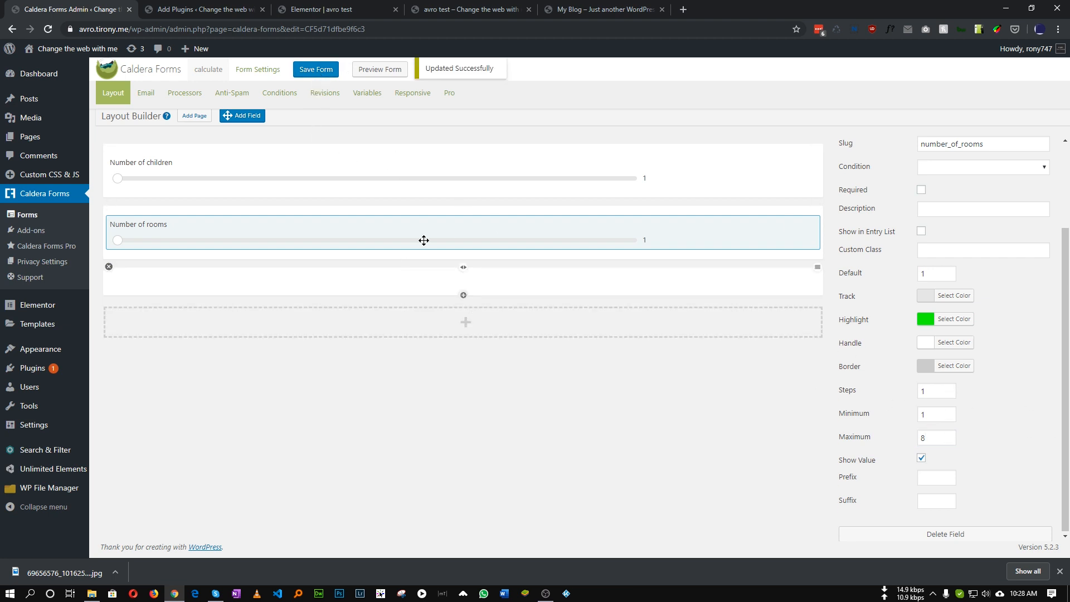
click(793, 226)
drag(683, 269, 507, 229)
Step: Rename the duplicated slider in the third row to Rent
triple_click(993, 212)
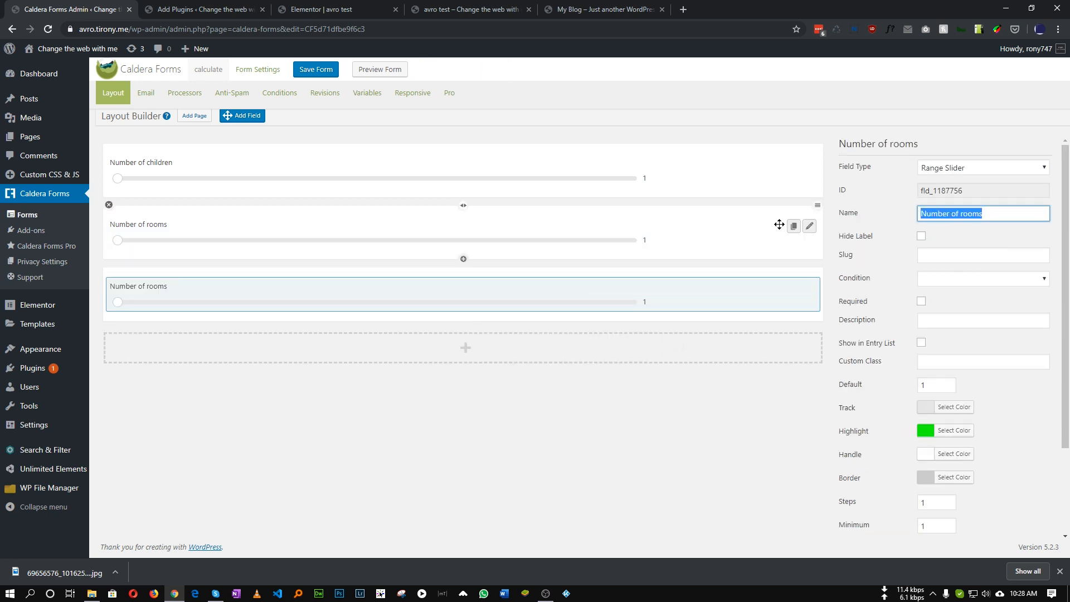
text(Rent)
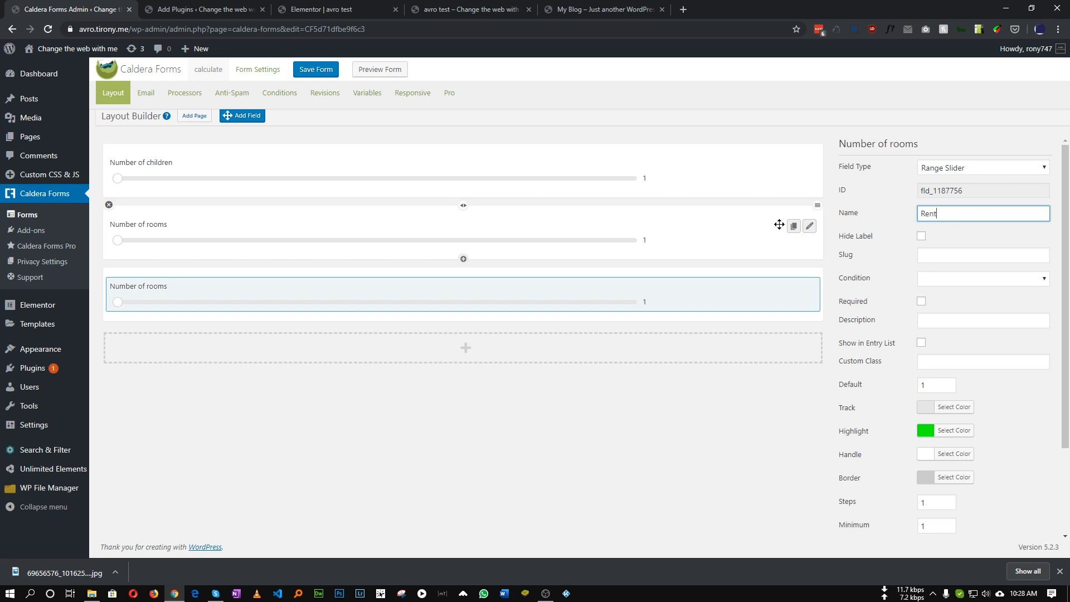
click(952, 229)
Step: Set the Rent slider's steps to 500, minimum to 1000 and maximum to 10000
scroll(946, 239, down, 3)
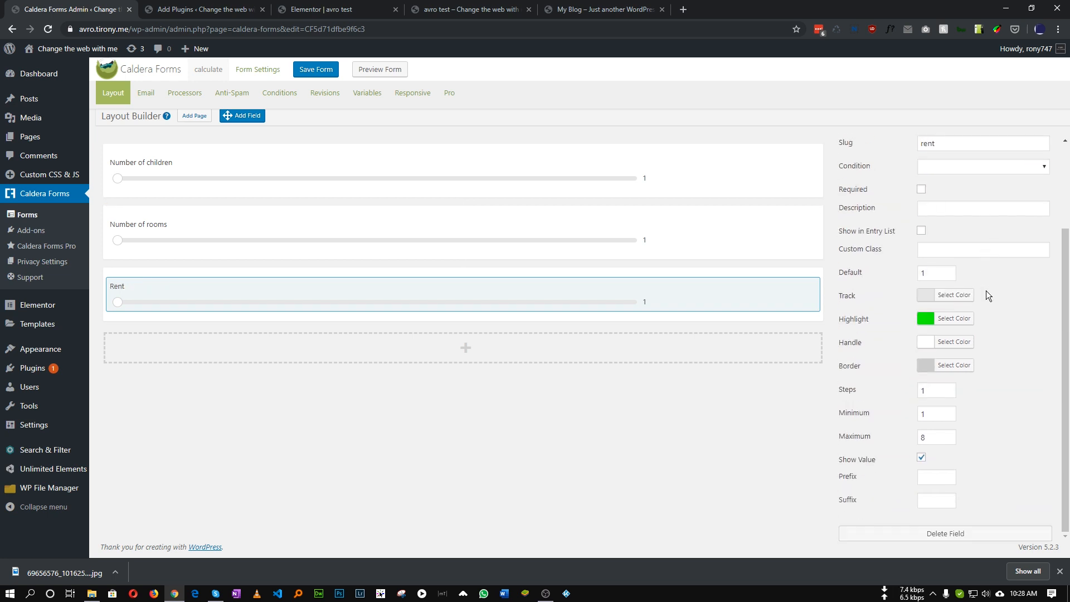
click(933, 393)
key(BackSpace)
text(500)
click(931, 414)
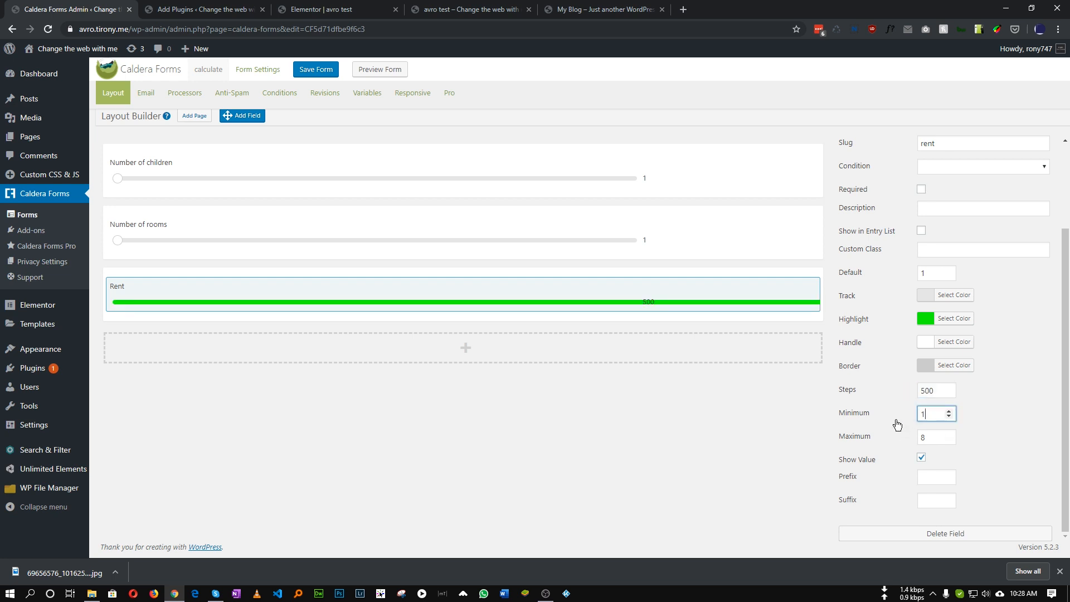
text(1000)
key(Tab)
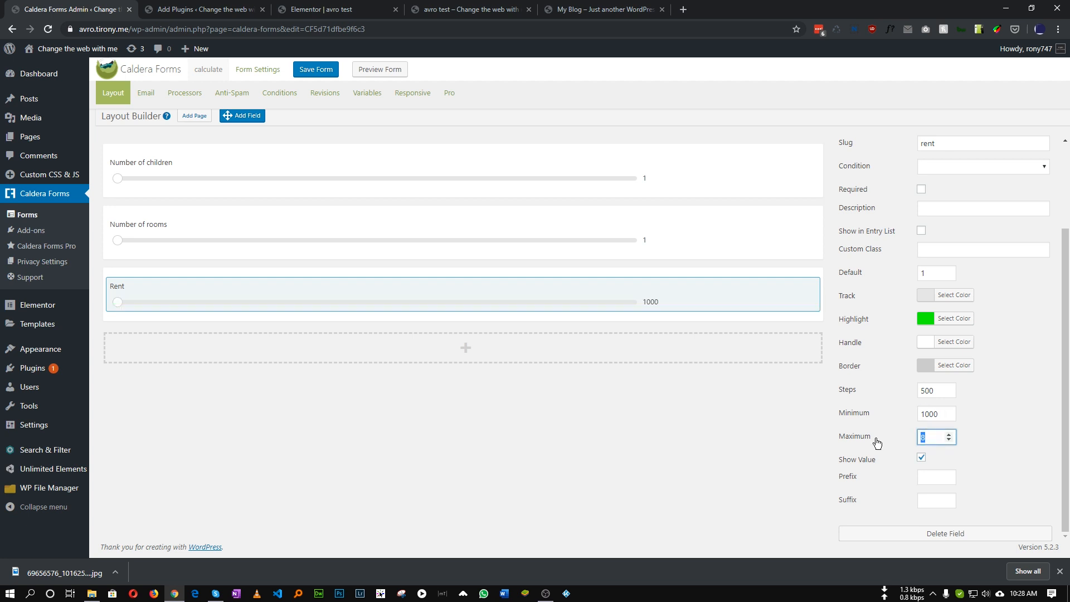
text(10000)
scroll(962, 480, up, 1)
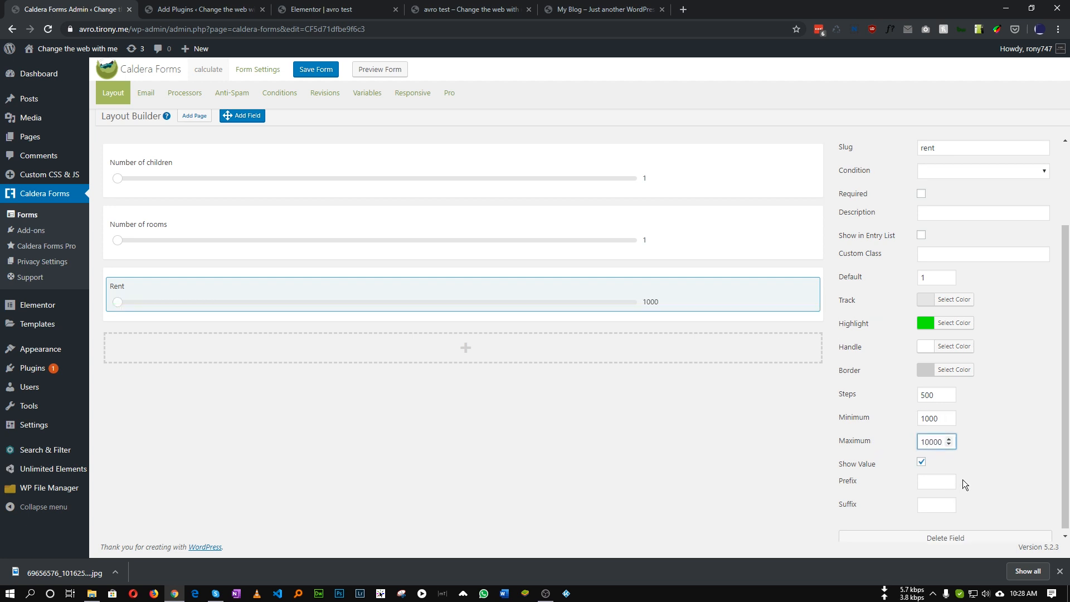
double_click(940, 471)
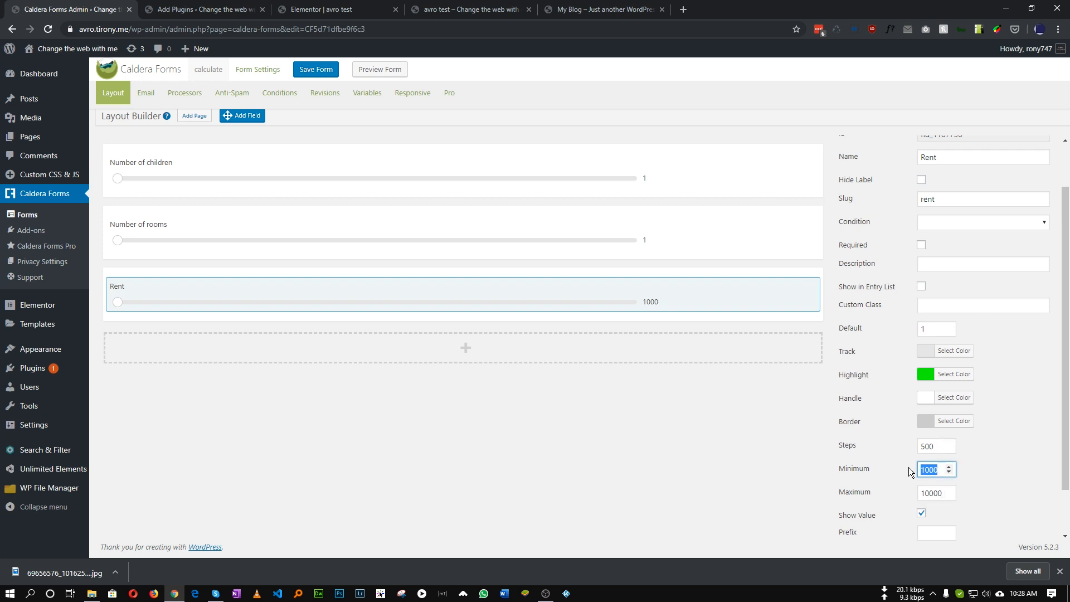
double_click(932, 494)
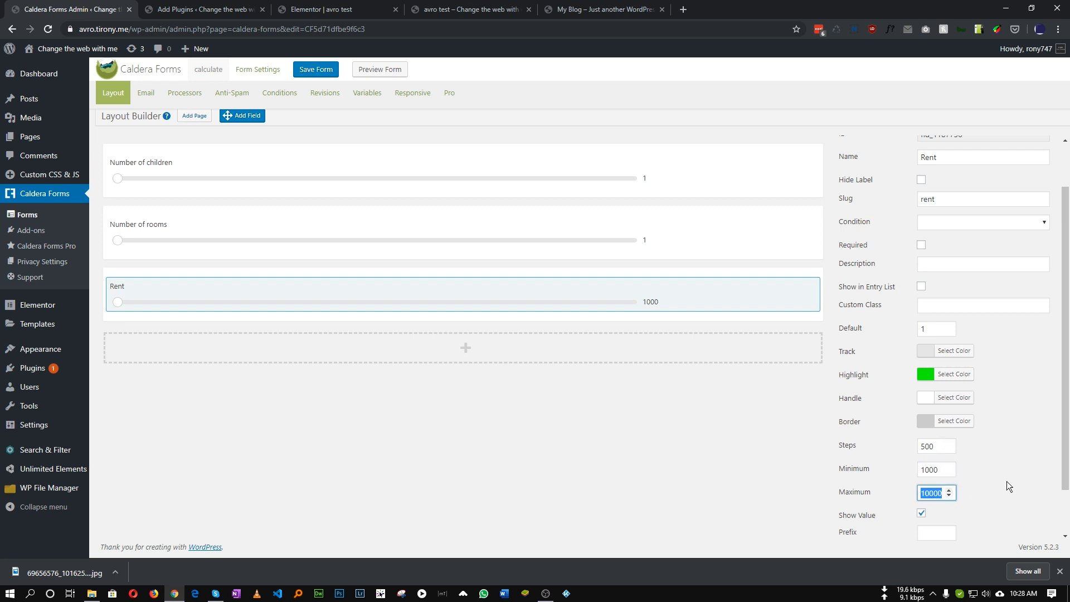
Step: Give the Rent slider's value the prefix $ and save the form
scroll(986, 486, down, 1)
click(937, 477)
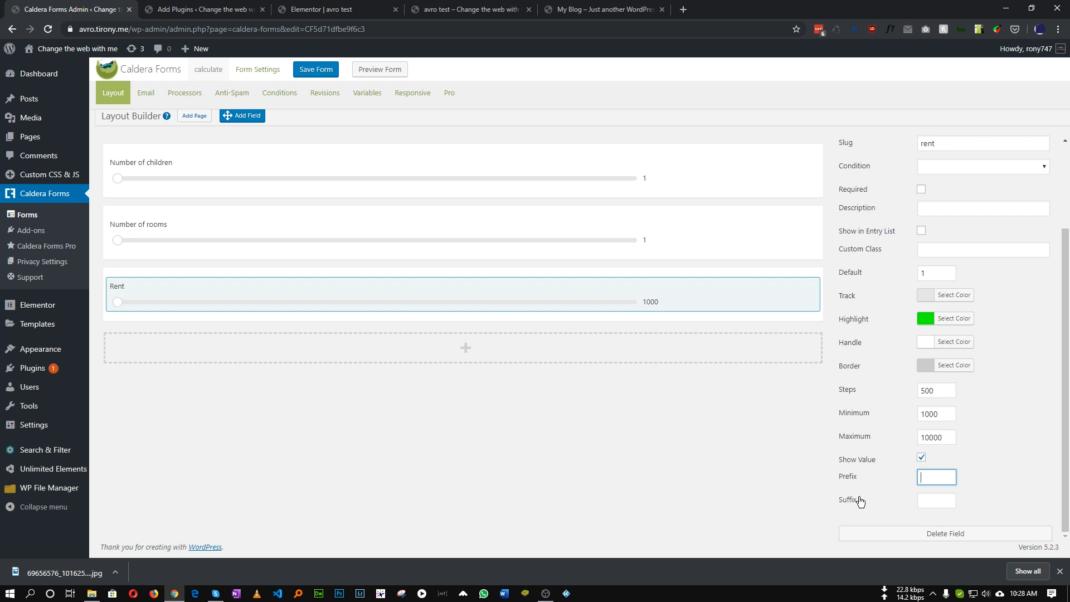
text($)
click(1007, 365)
click(314, 76)
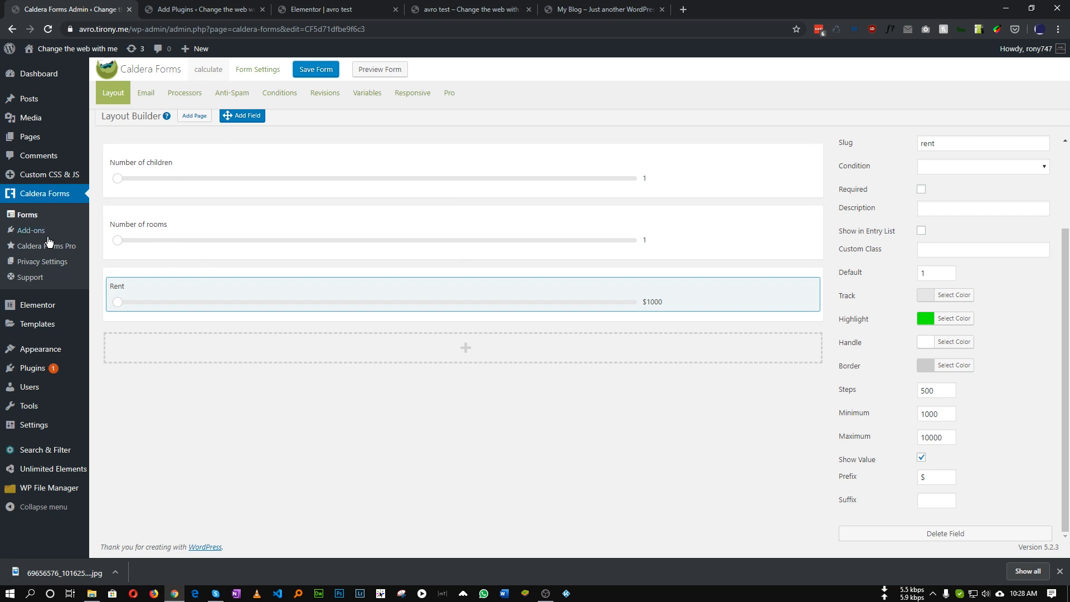
Step: Return to the forms list and copy the shortcode of the calculate form
click(29, 216)
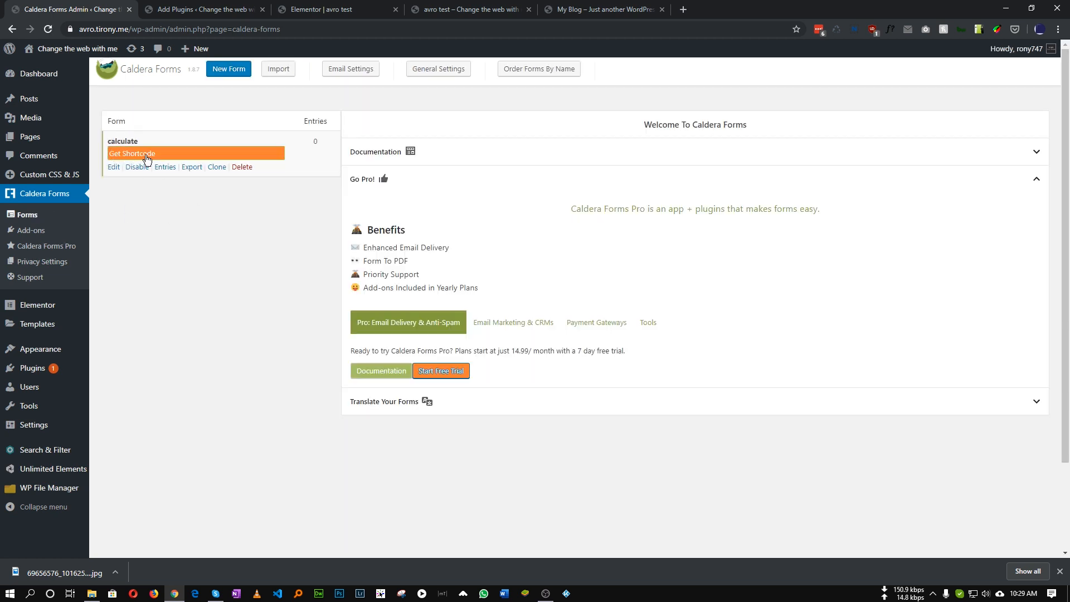
click(147, 159)
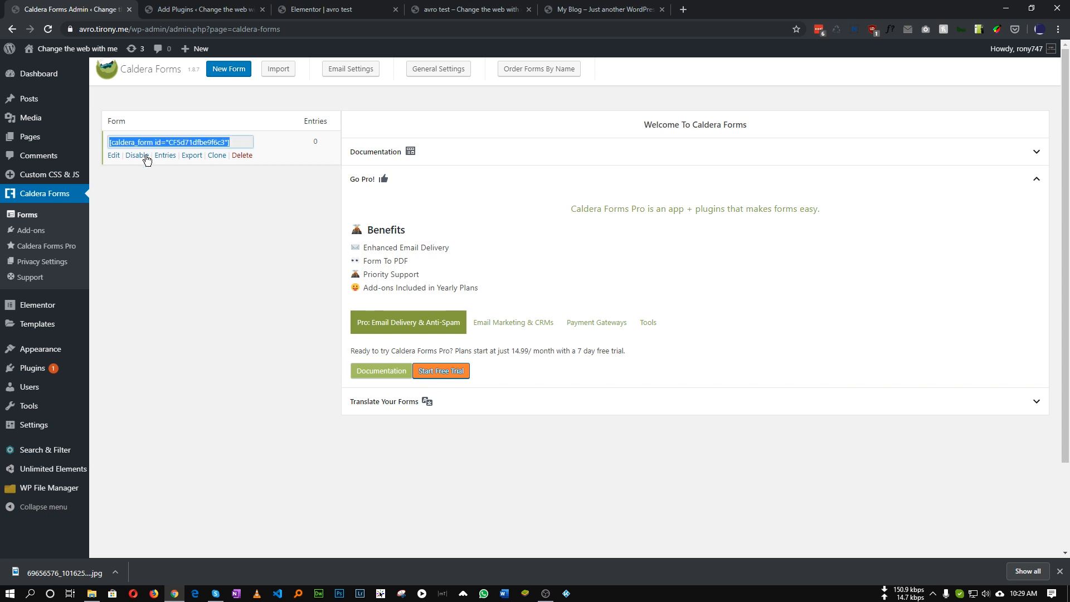
right_click(192, 143)
click(205, 147)
Step: Switch to the Elementor editor of the avro test page and add a Shortcode widget to the empty section
click(330, 11)
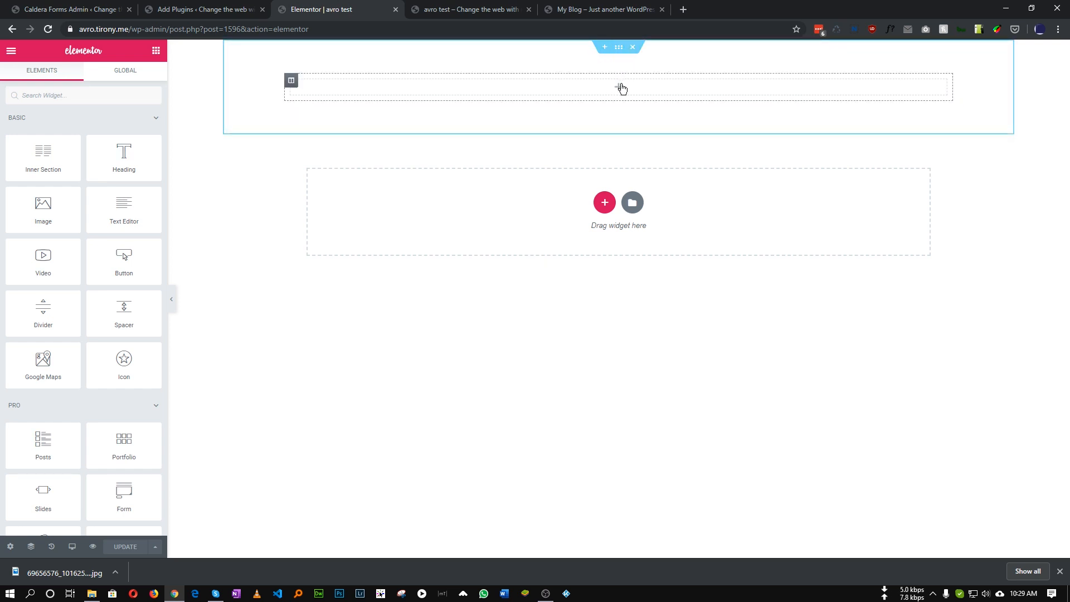
click(57, 90)
text(sh)
drag(43, 135, 619, 89)
Step: Paste the calculate form's shortcode into the widget, then update the page and view its preview
click(53, 182)
key(ctrl+v)
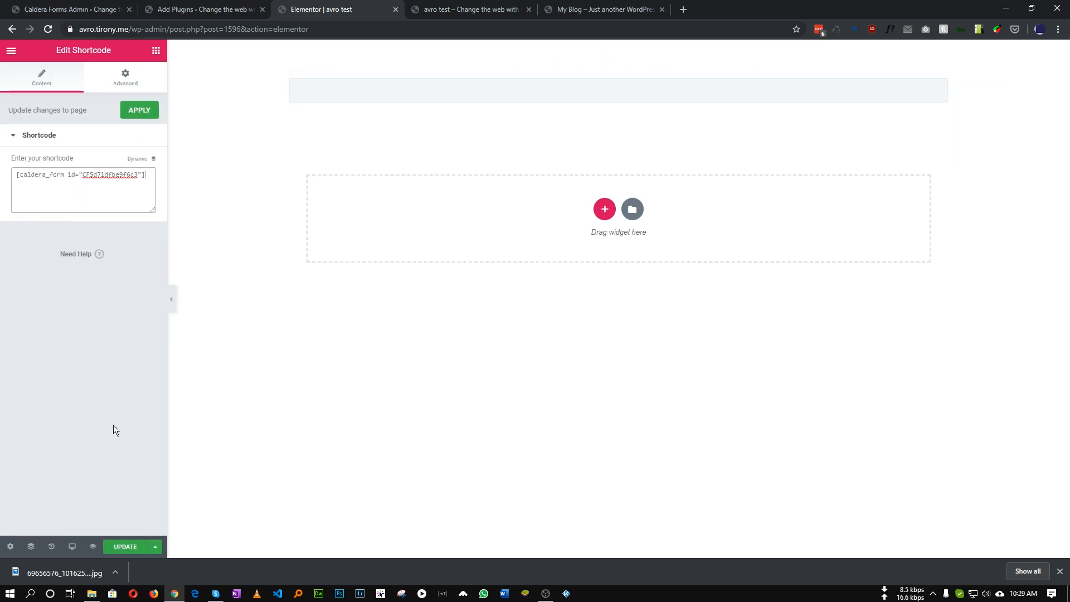
click(119, 551)
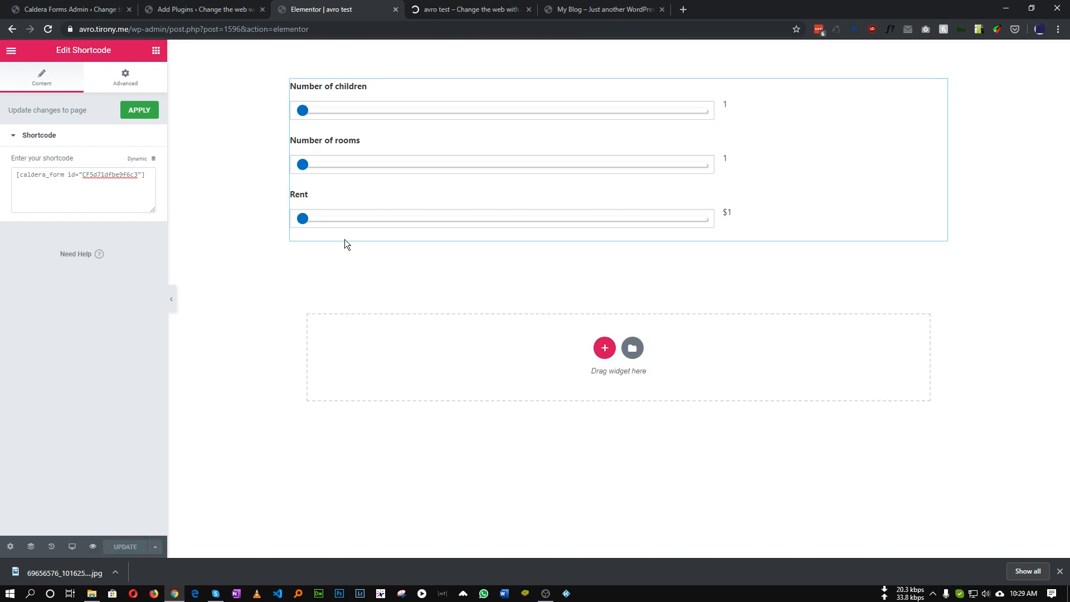
click(461, 5)
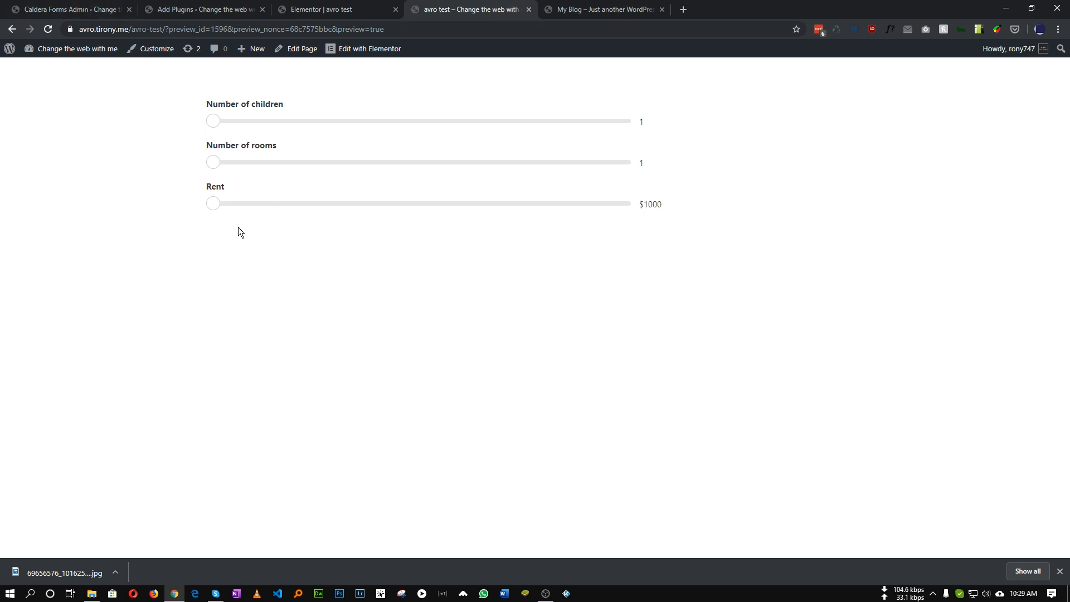
Step: Reopen the calculate form in Caldera Forms and place a Calculation field in a new row below the Rent slider
click(36, 7)
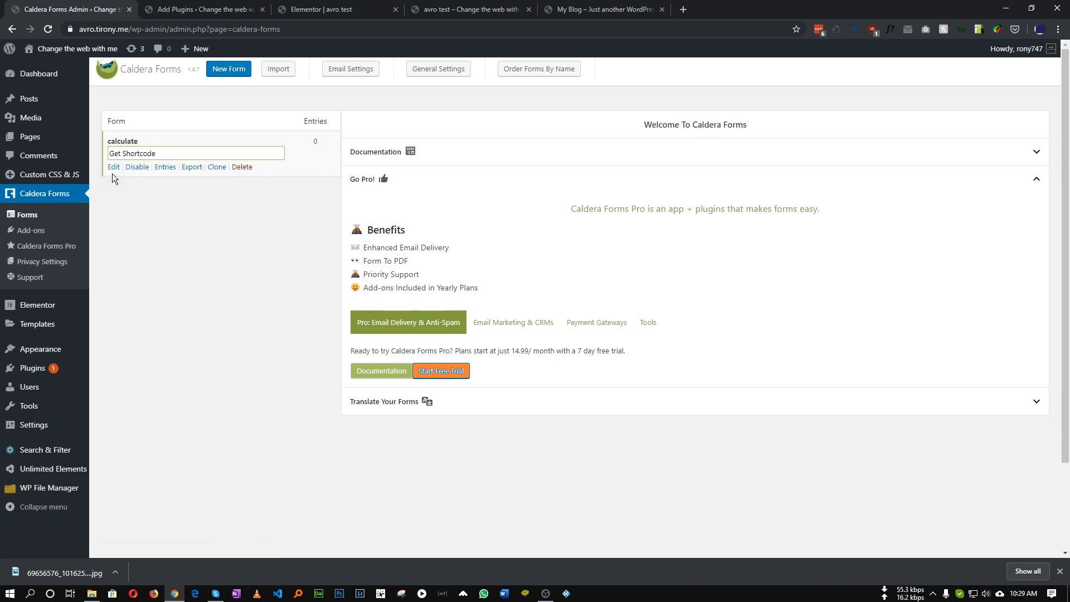
click(114, 167)
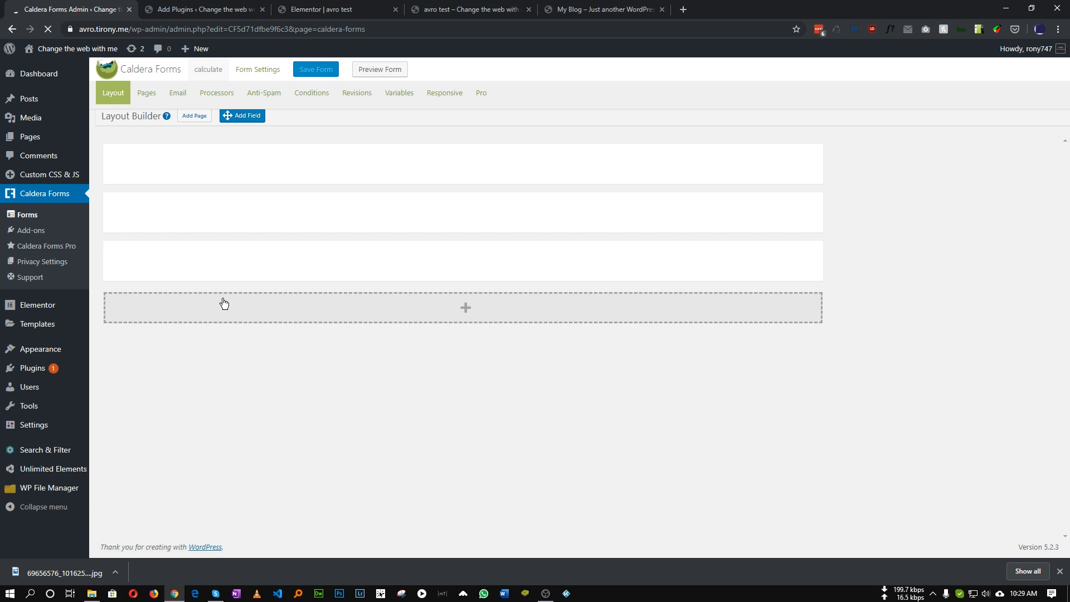
click(470, 352)
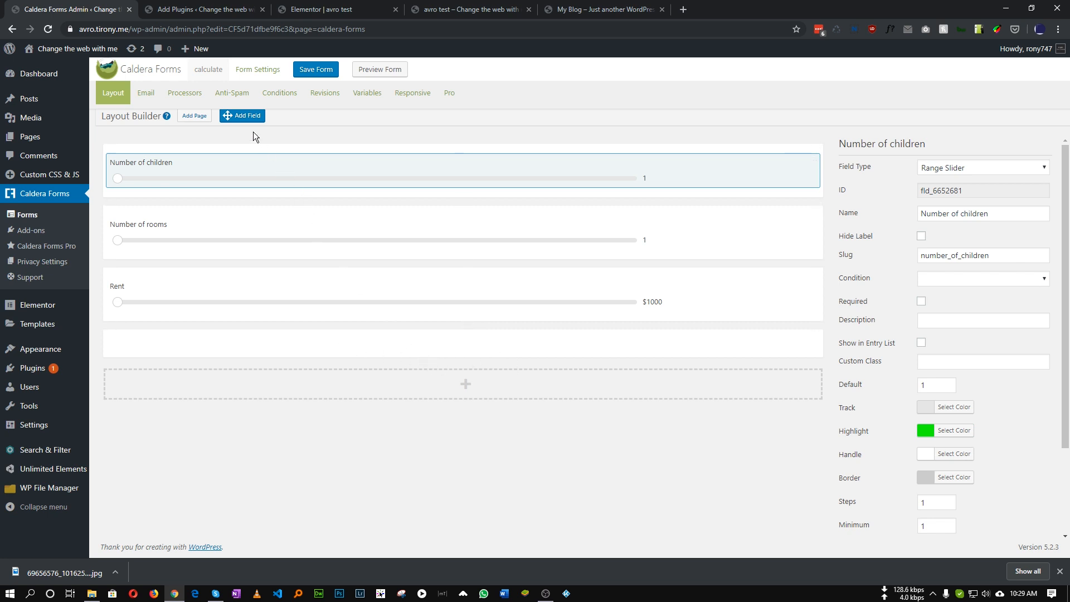
drag(242, 116, 440, 343)
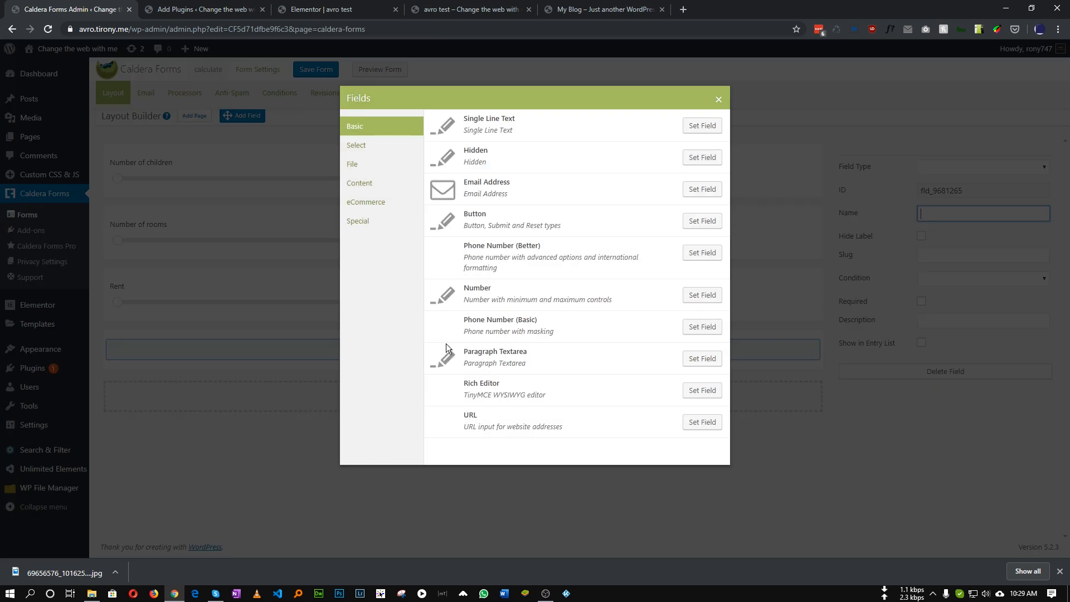
click(360, 223)
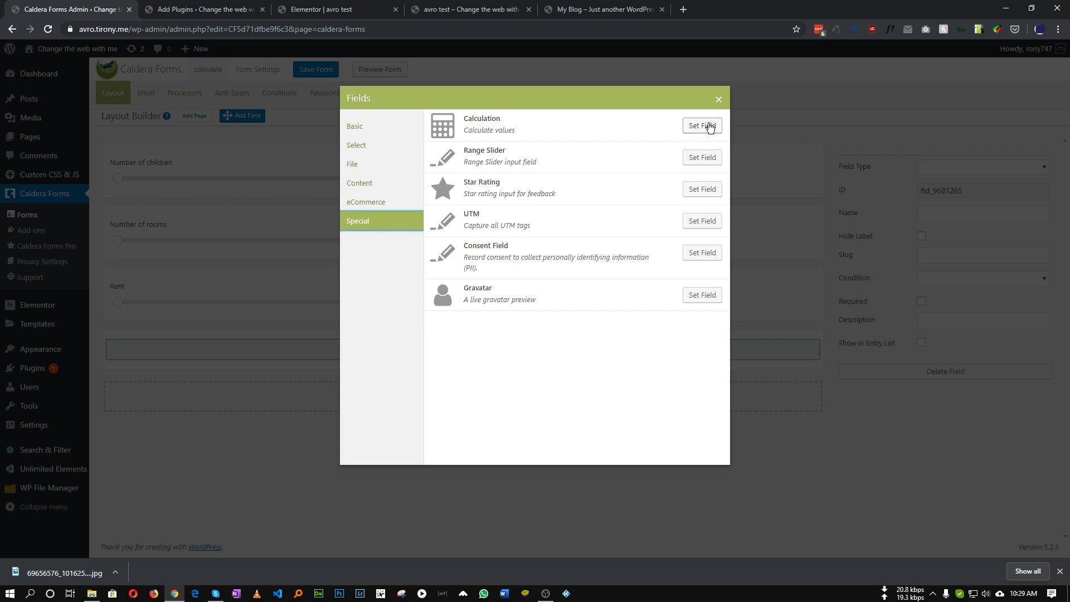
click(705, 124)
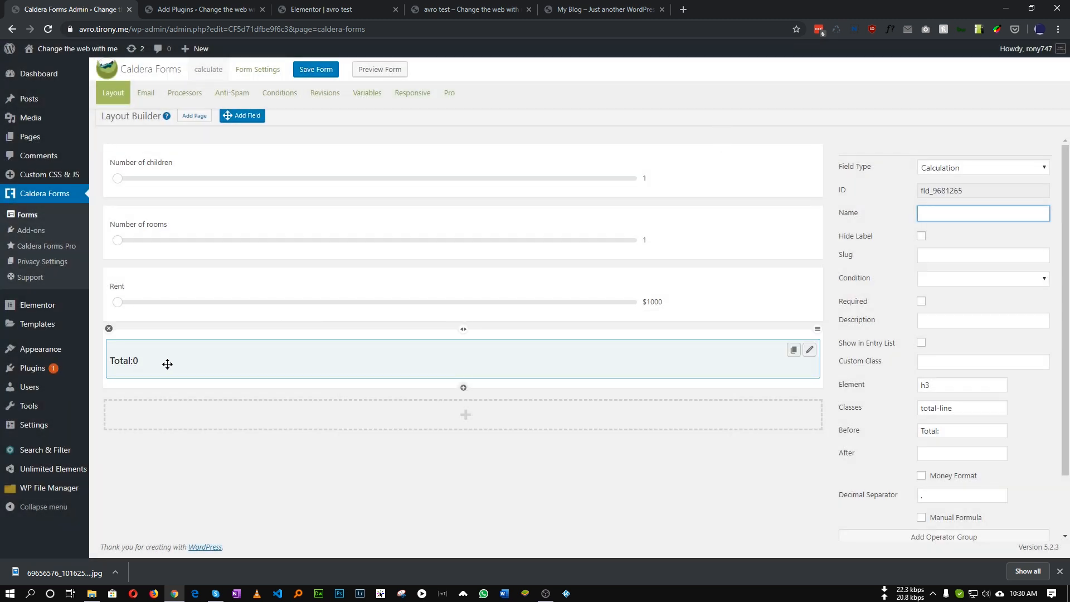
Step: Name the calculation field Total, hide its label and save the form
click(958, 210)
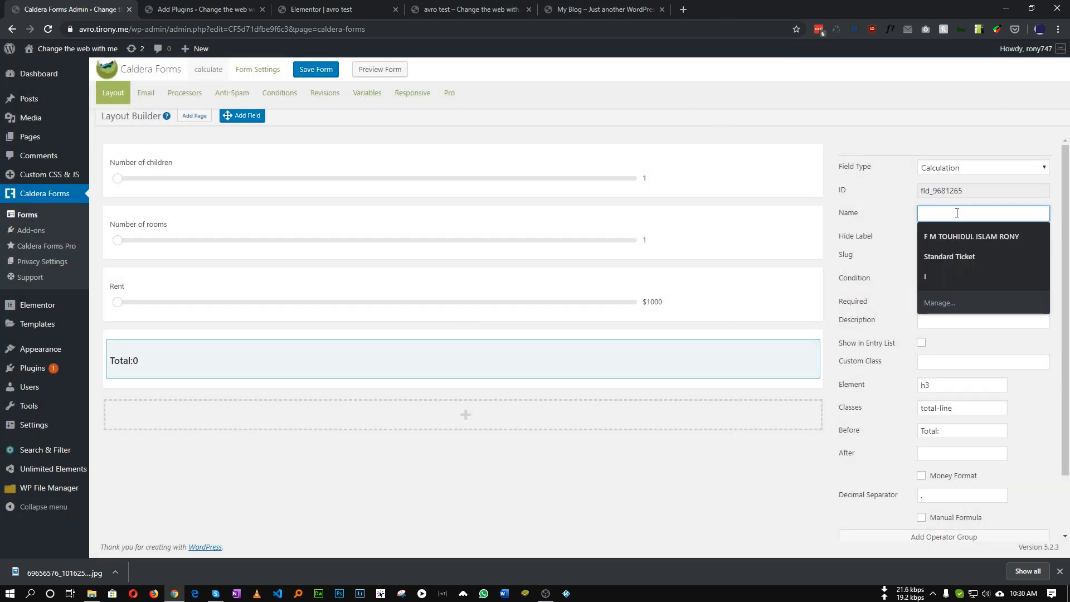
text(Total)
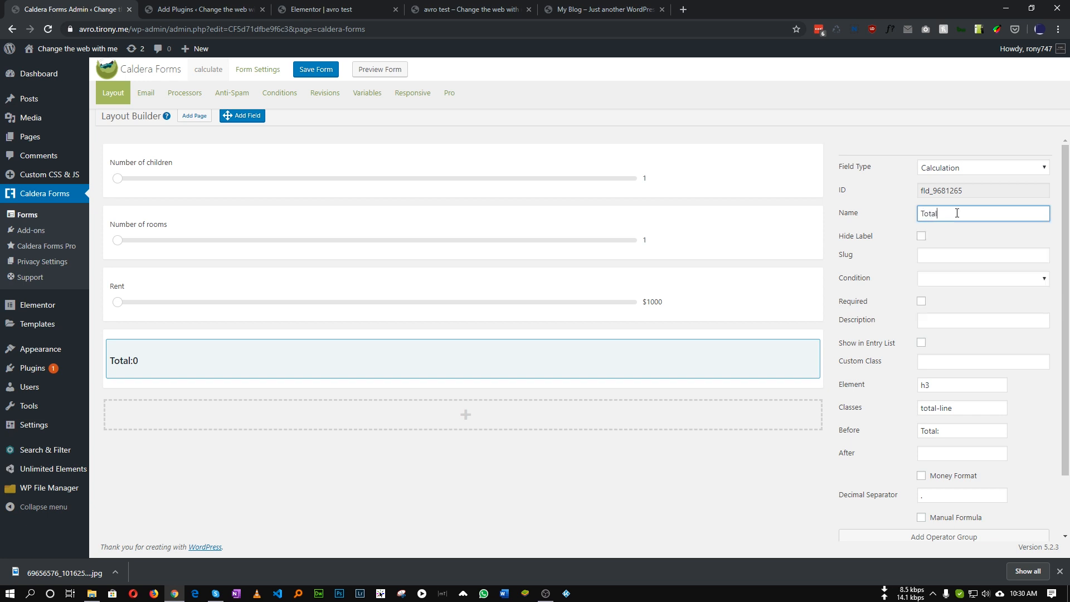
click(973, 236)
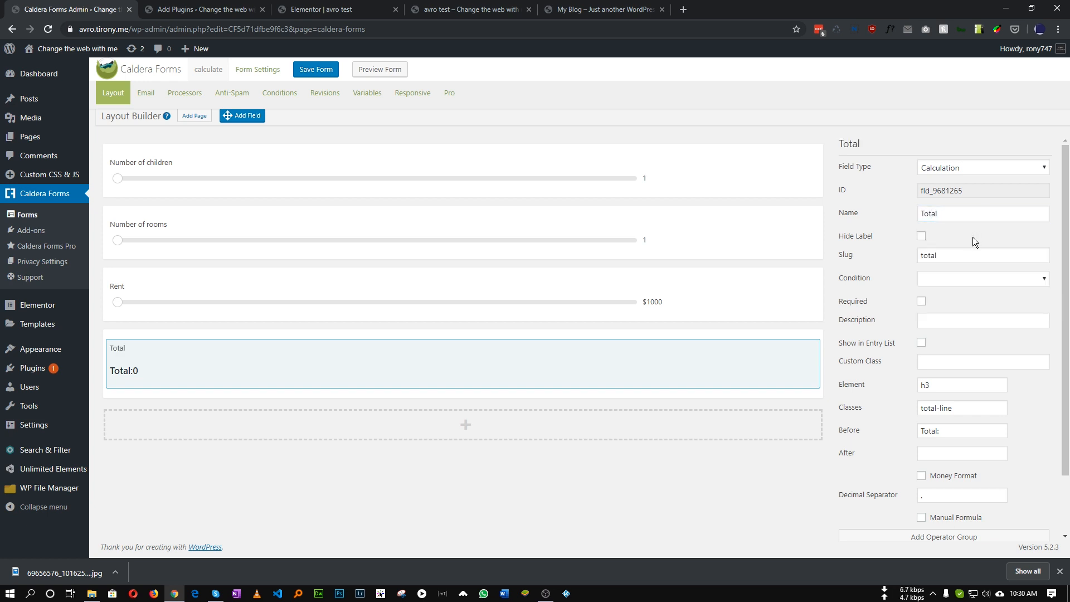
click(921, 237)
scroll(923, 311, down, 2)
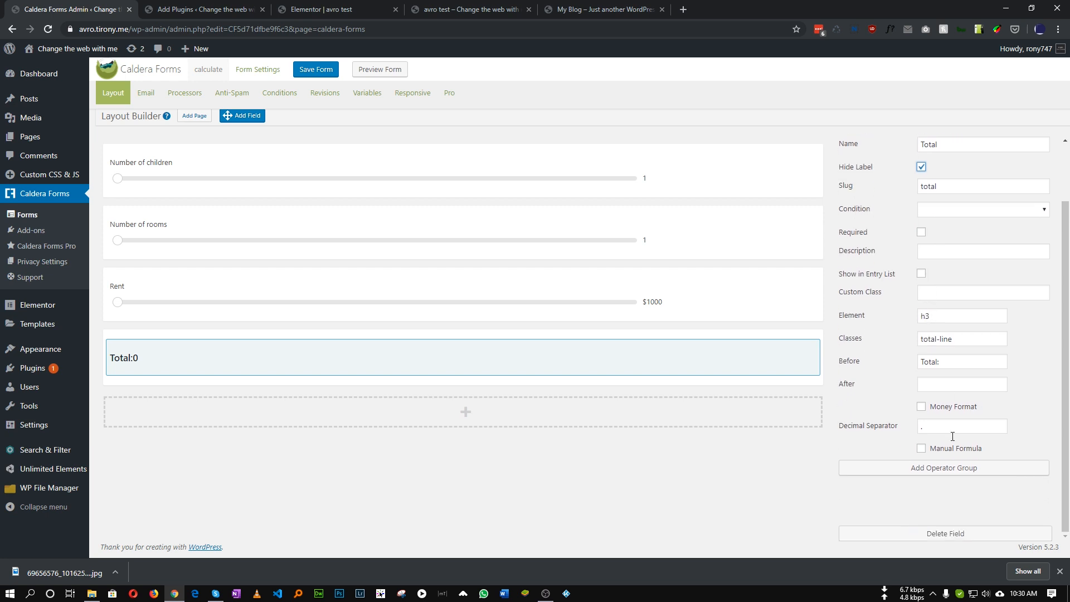
click(316, 71)
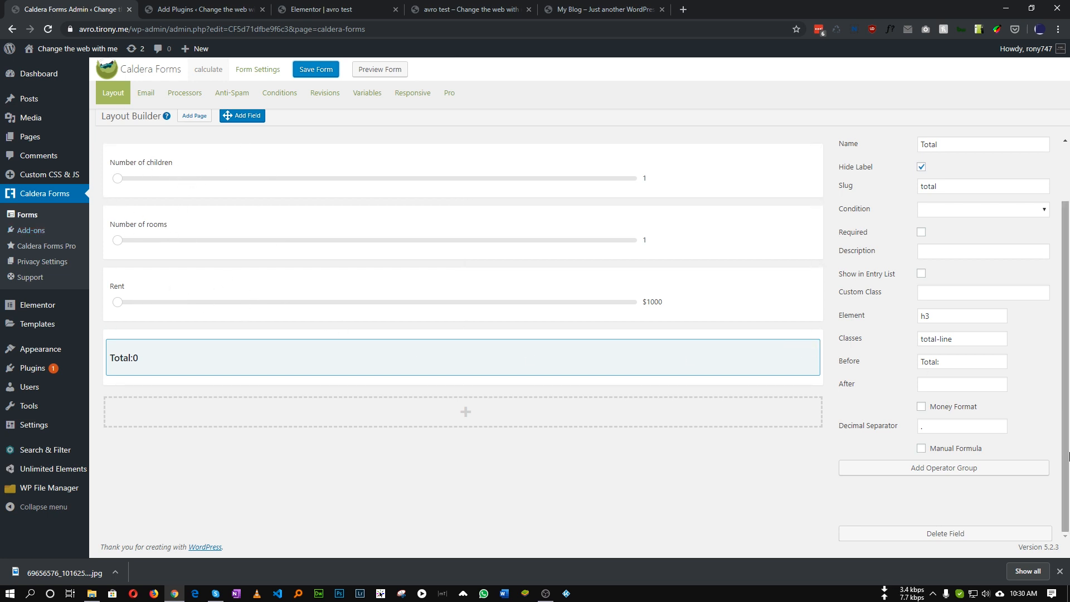
Step: Add an operator group to the Total field that multiplies Number of children by Number of rooms
click(941, 474)
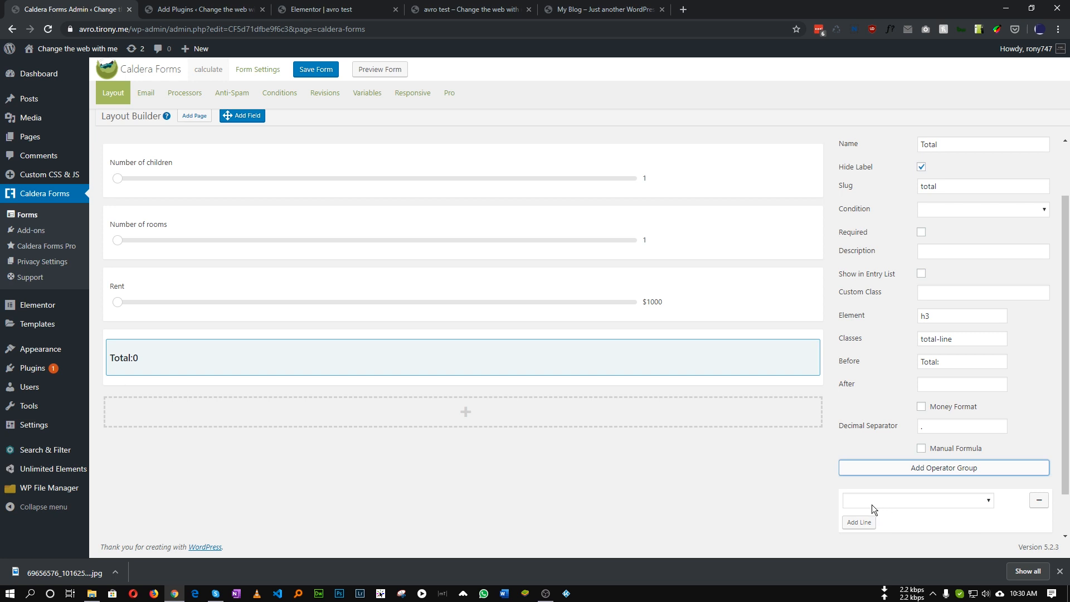
click(887, 503)
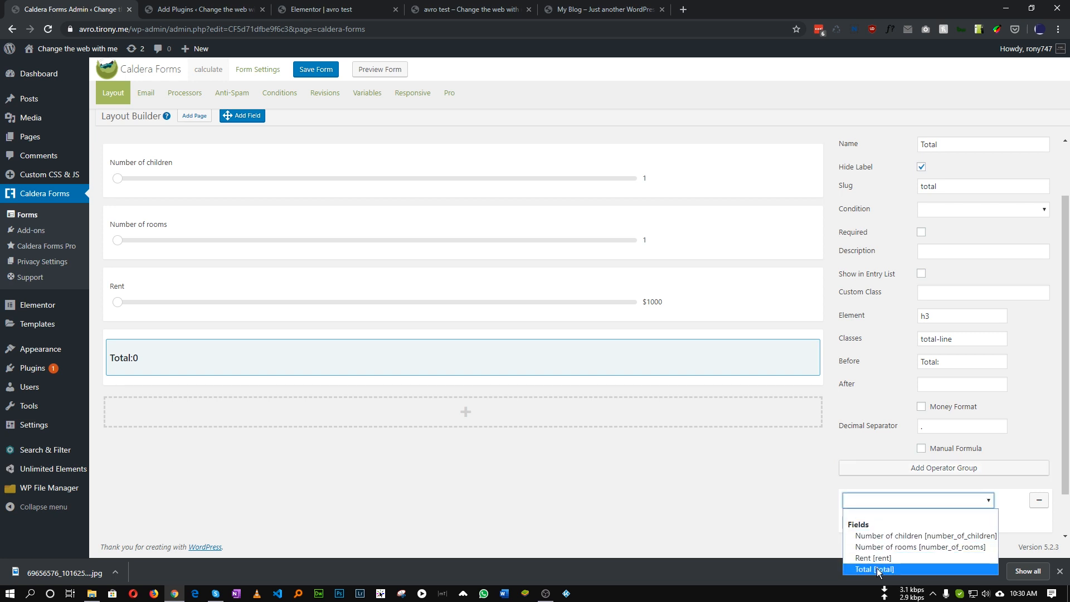
click(914, 538)
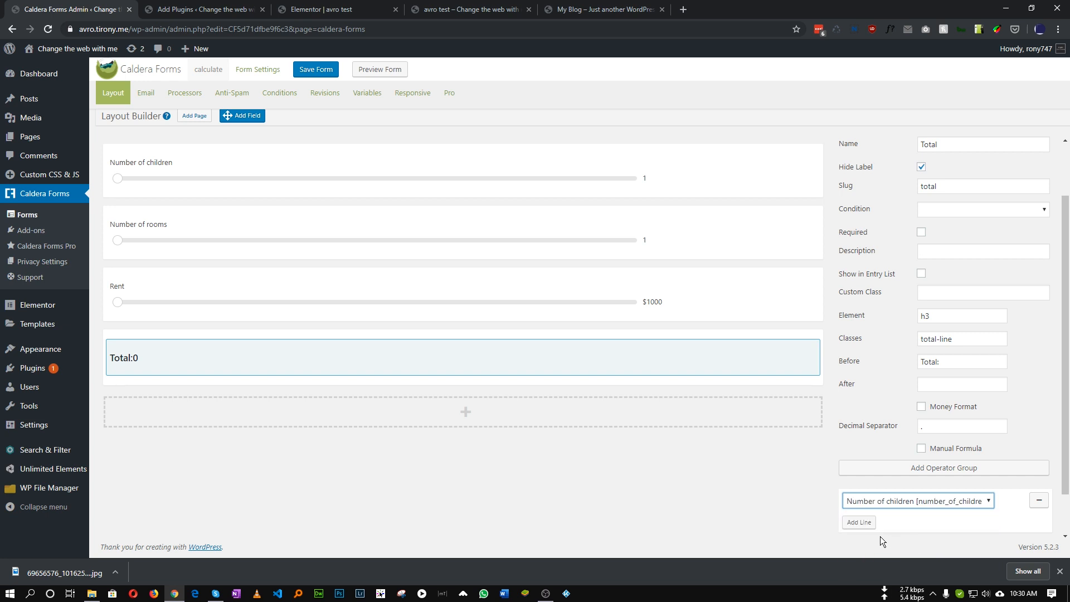
click(859, 522)
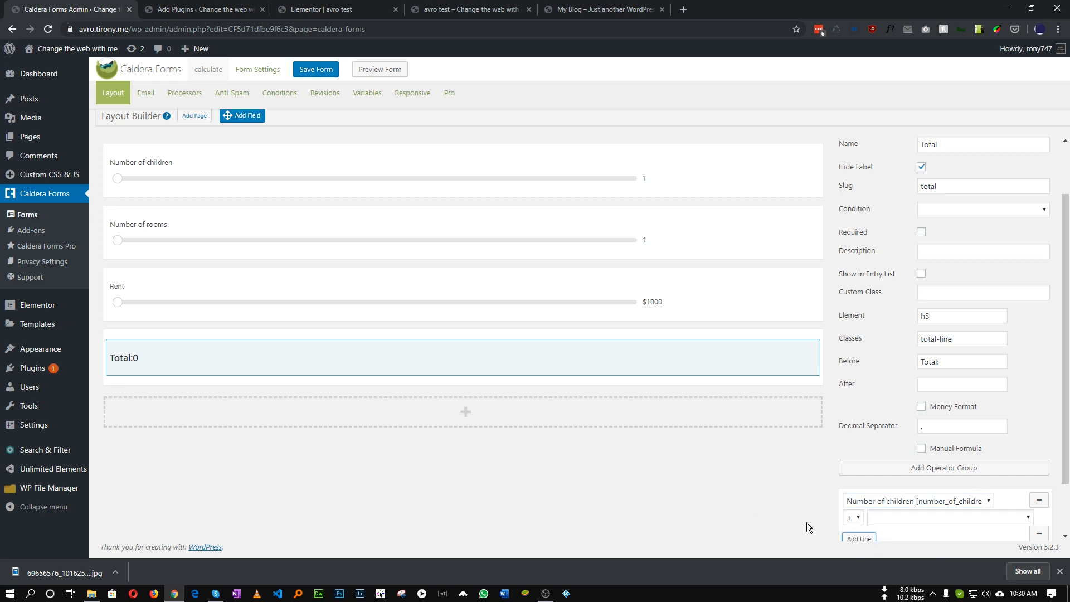
click(858, 517)
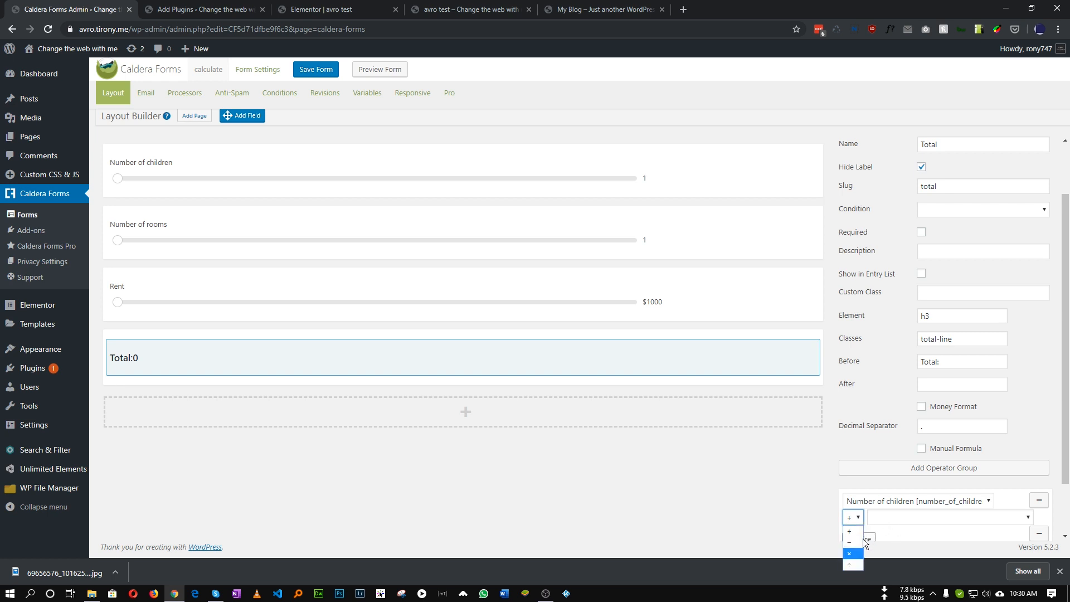
click(849, 554)
click(882, 517)
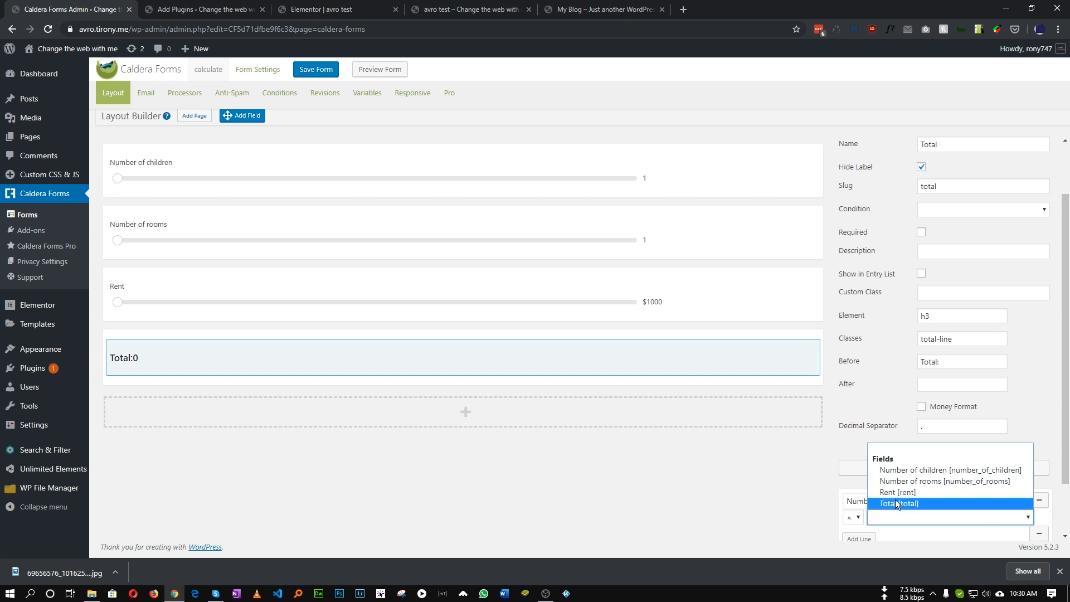
click(961, 479)
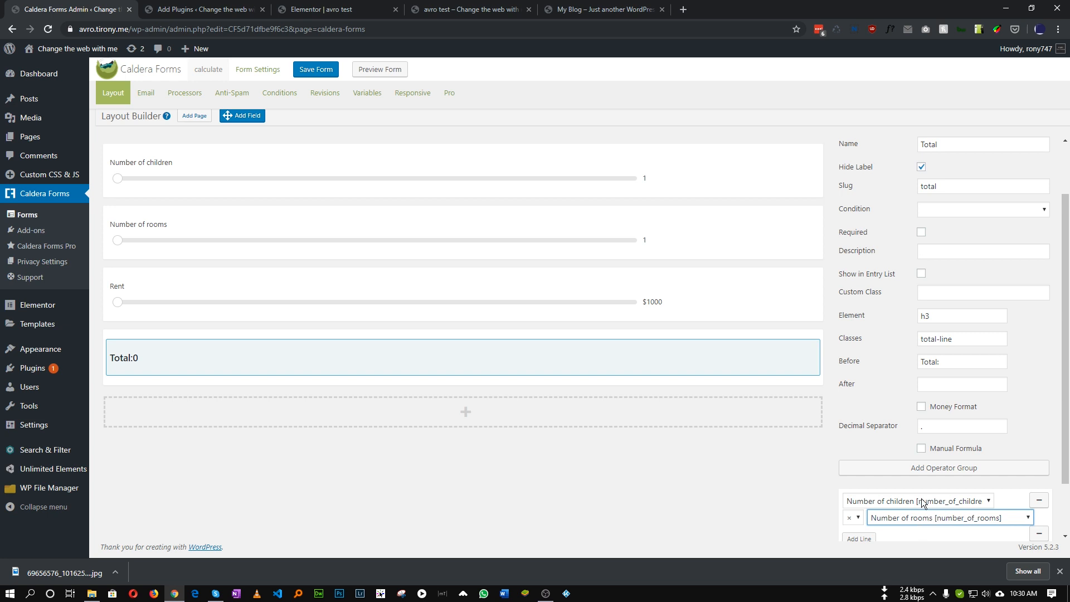
Step: Add a line to the Total calculation that also multiplies by Rent, and save the form
scroll(922, 498, down, 1)
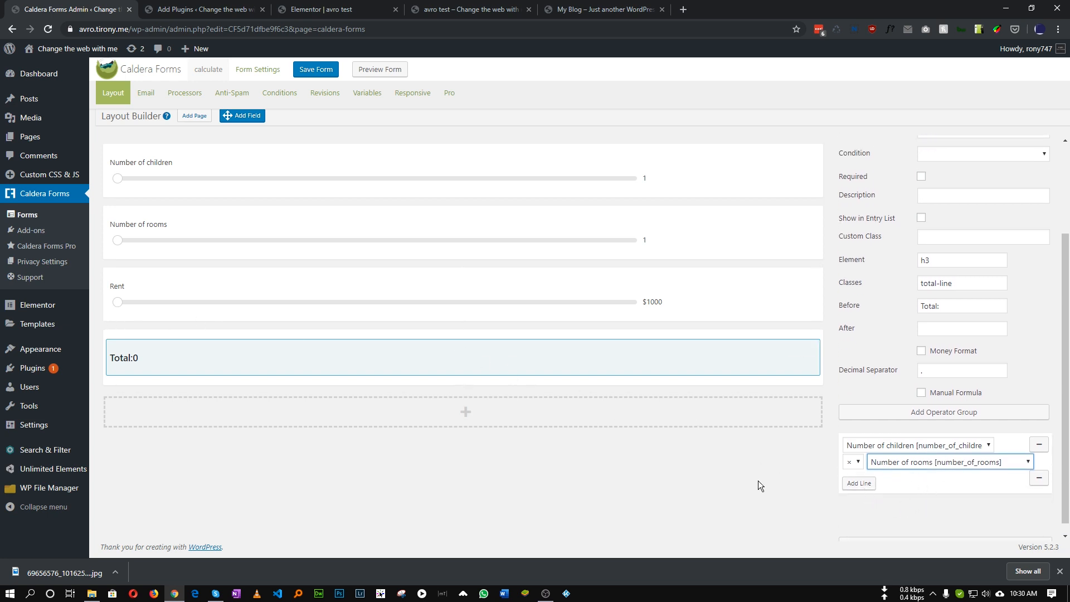
click(858, 484)
click(855, 479)
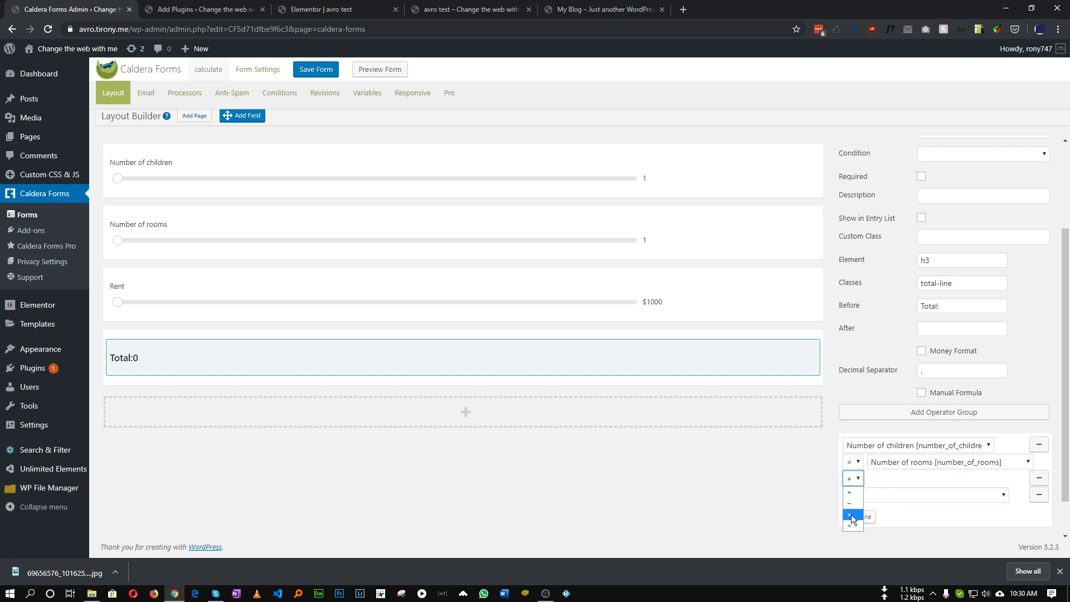
click(851, 513)
click(885, 496)
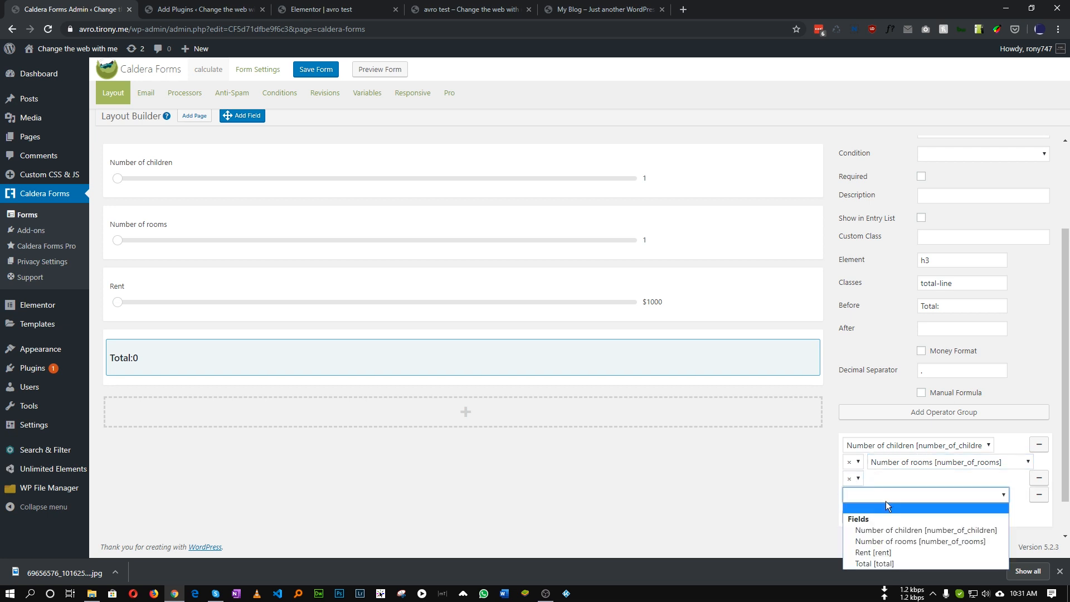
click(889, 552)
scroll(963, 243, up, 3)
scroll(951, 242, down, 3)
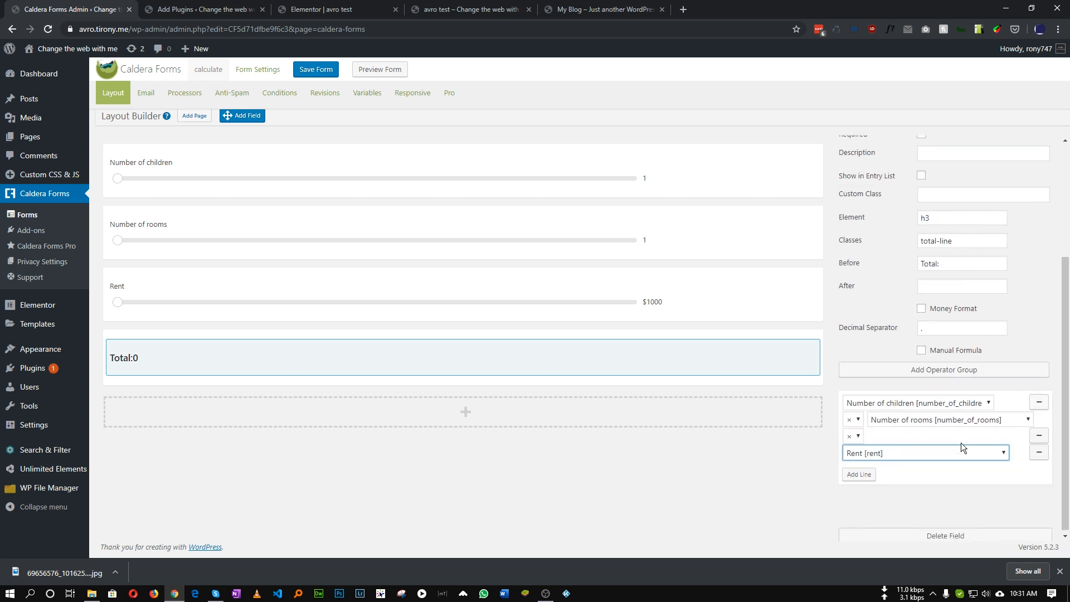
click(315, 69)
Step: Reload the page preview and test the total with Number of children at 2 and Number of rooms at 4
click(471, 10)
key(F5)
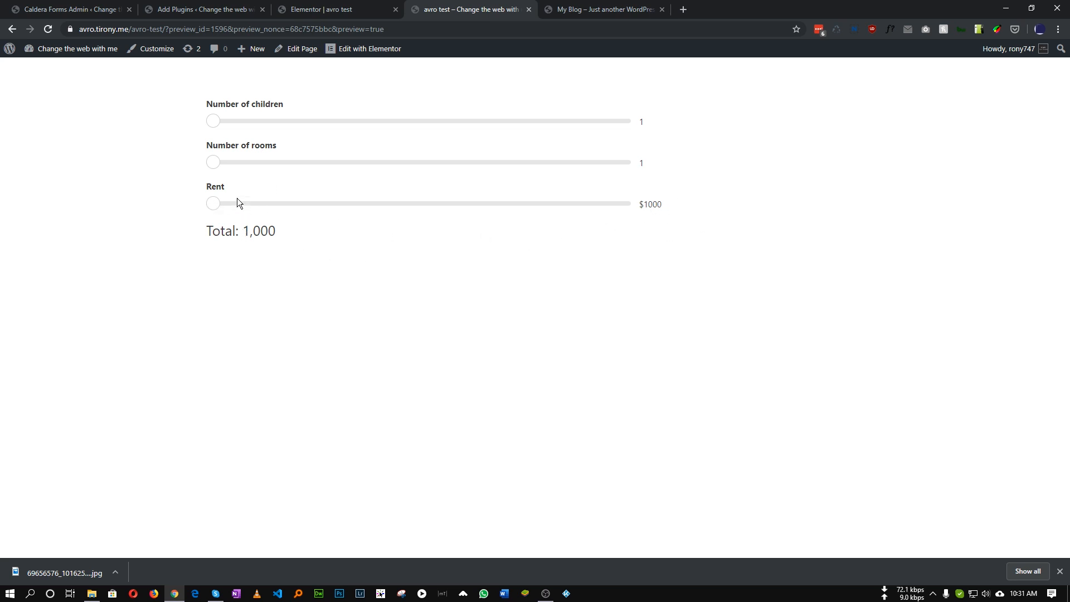
drag(212, 122, 295, 121)
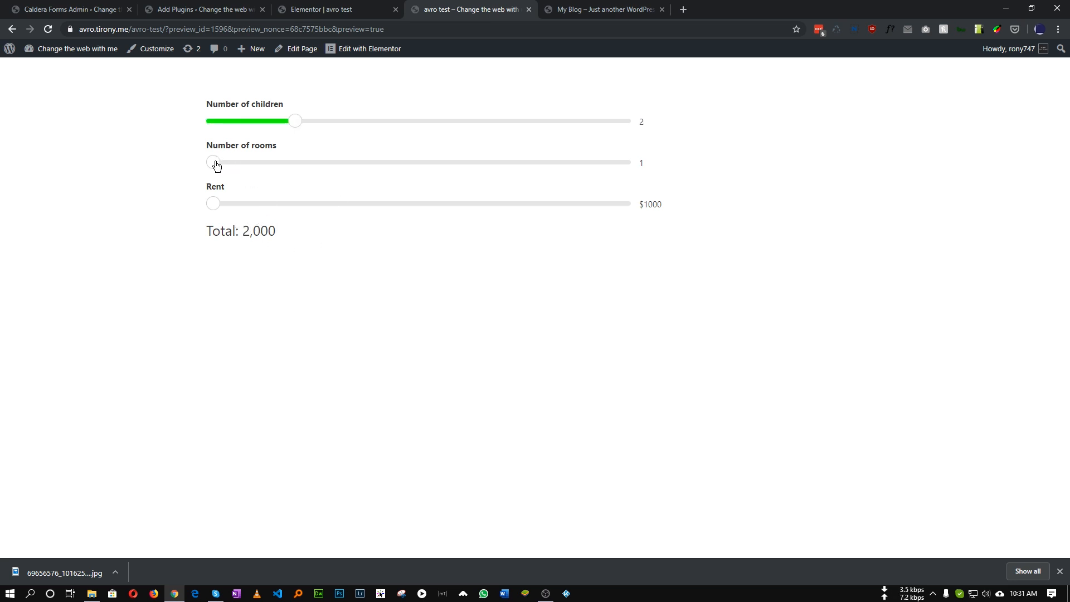
drag(215, 163, 388, 162)
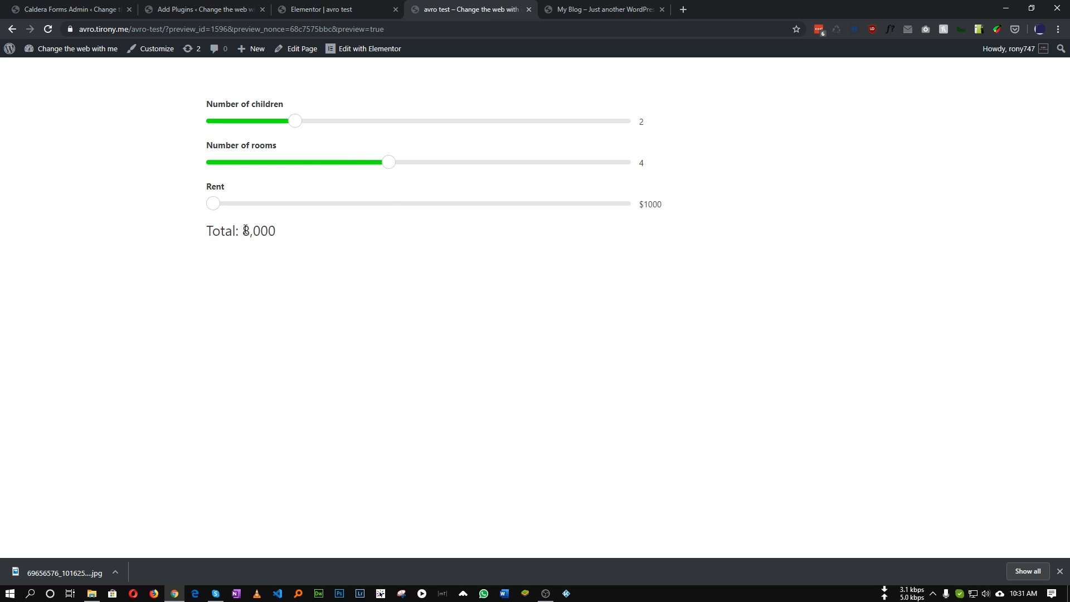
drag(243, 231, 323, 227)
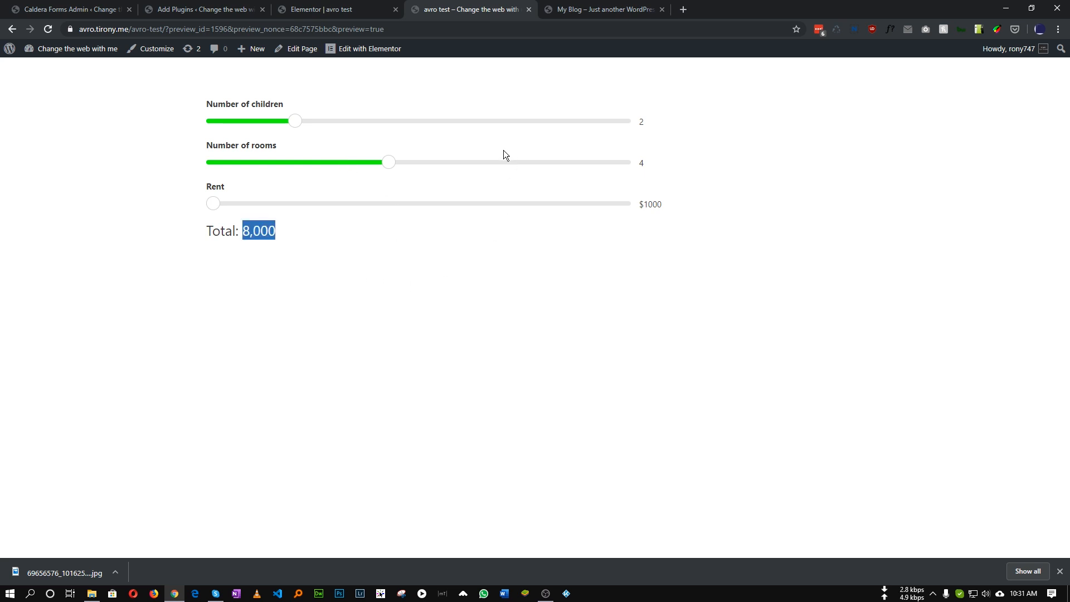
click(338, 294)
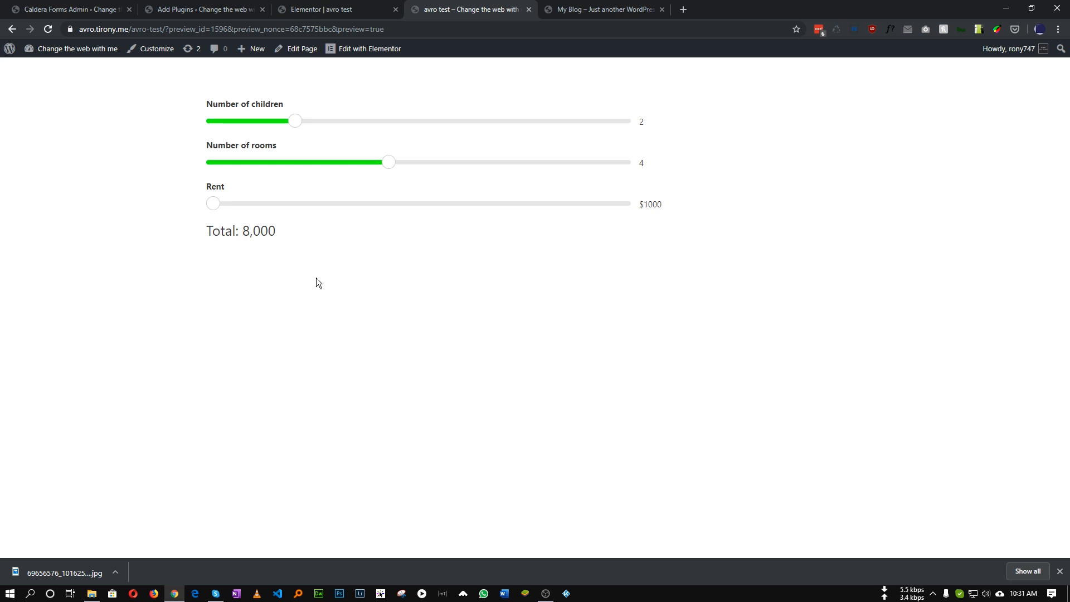
Step: Remove the Number of children, Number of rooms, Rent and Total rows from the calculate form in Caldera Forms
click(89, 9)
click(109, 143)
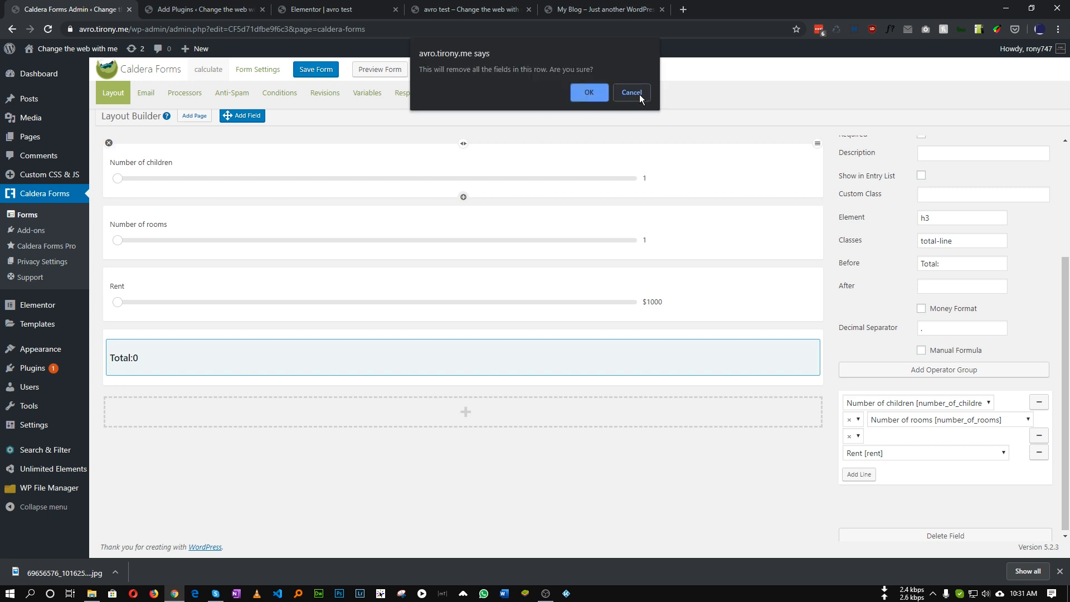
click(583, 94)
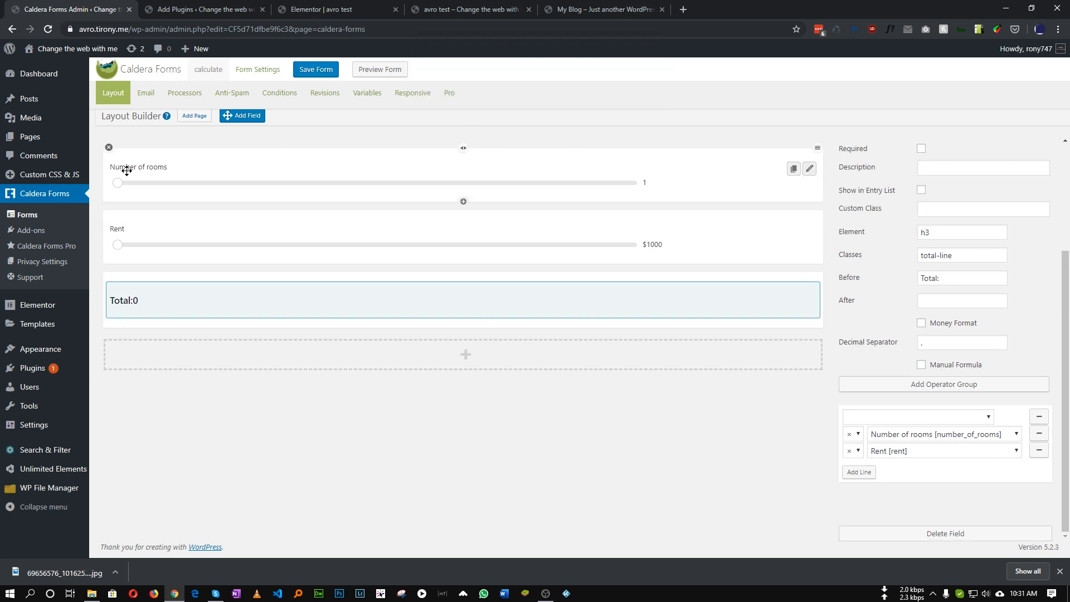
click(109, 143)
click(589, 91)
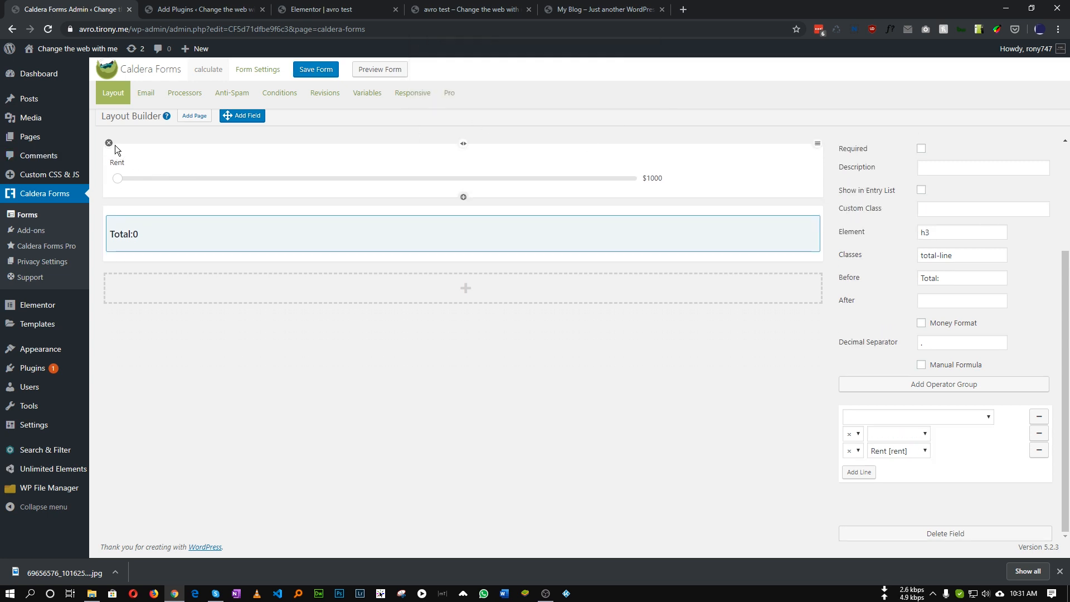
click(108, 143)
click(589, 91)
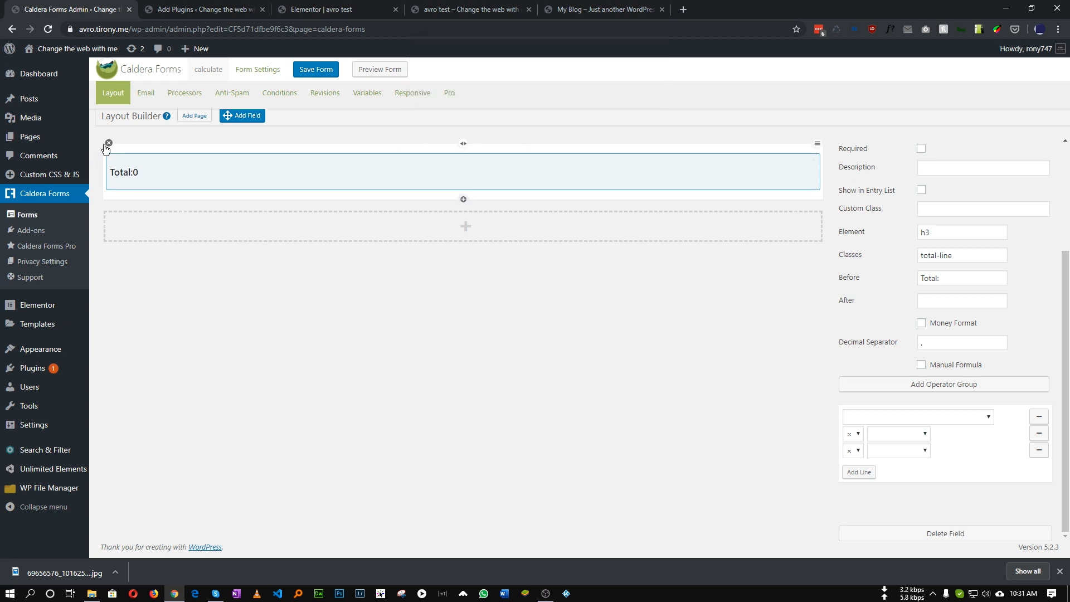
click(109, 143)
click(577, 98)
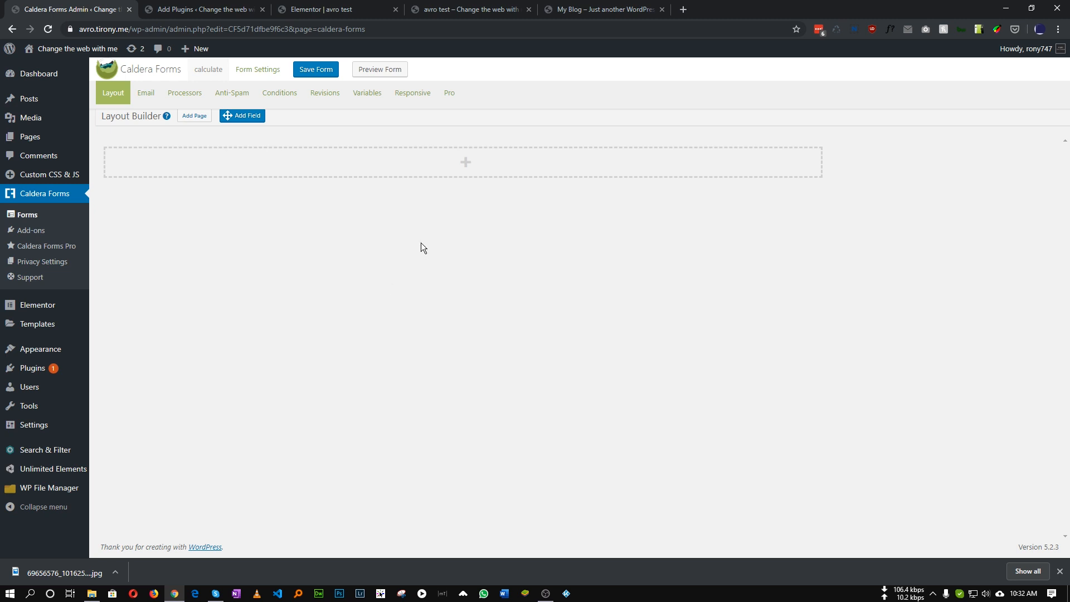
Step: Add a row with a Dropdown Select field and name it Number of rooms
click(466, 162)
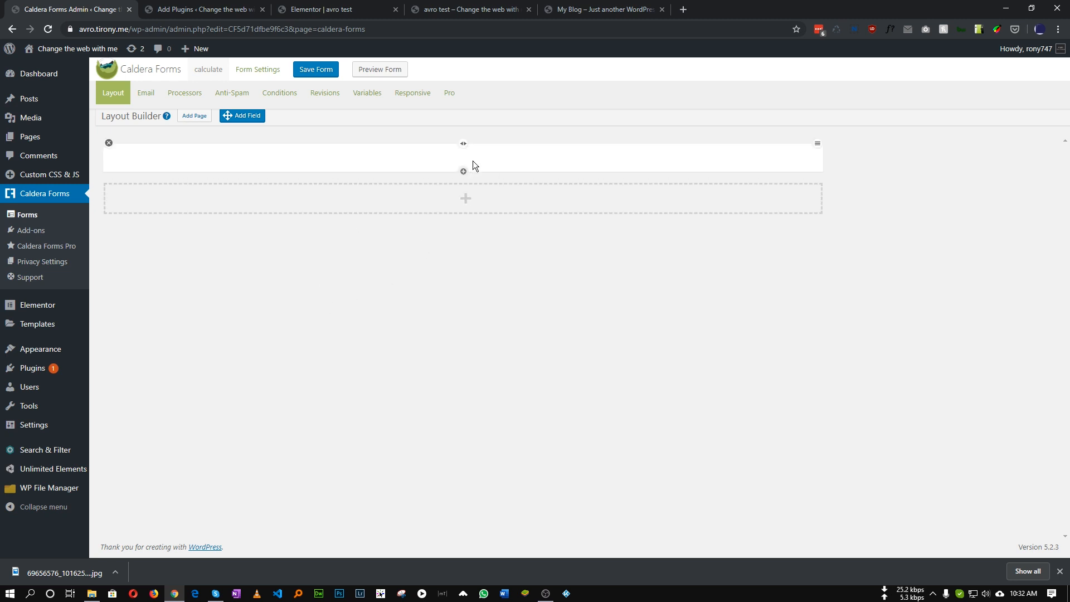
drag(241, 115, 276, 156)
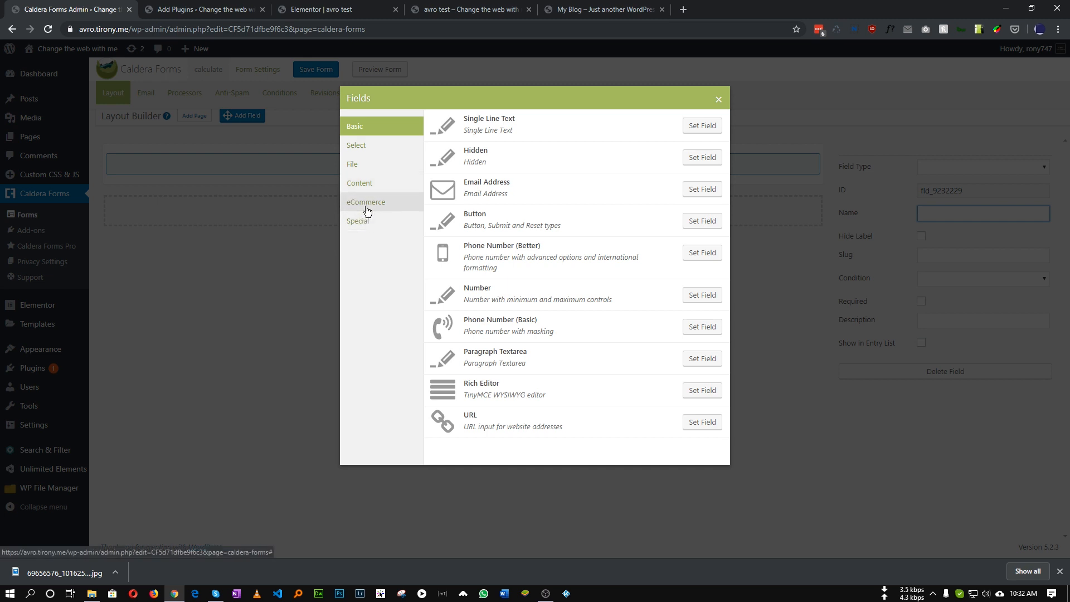
click(359, 146)
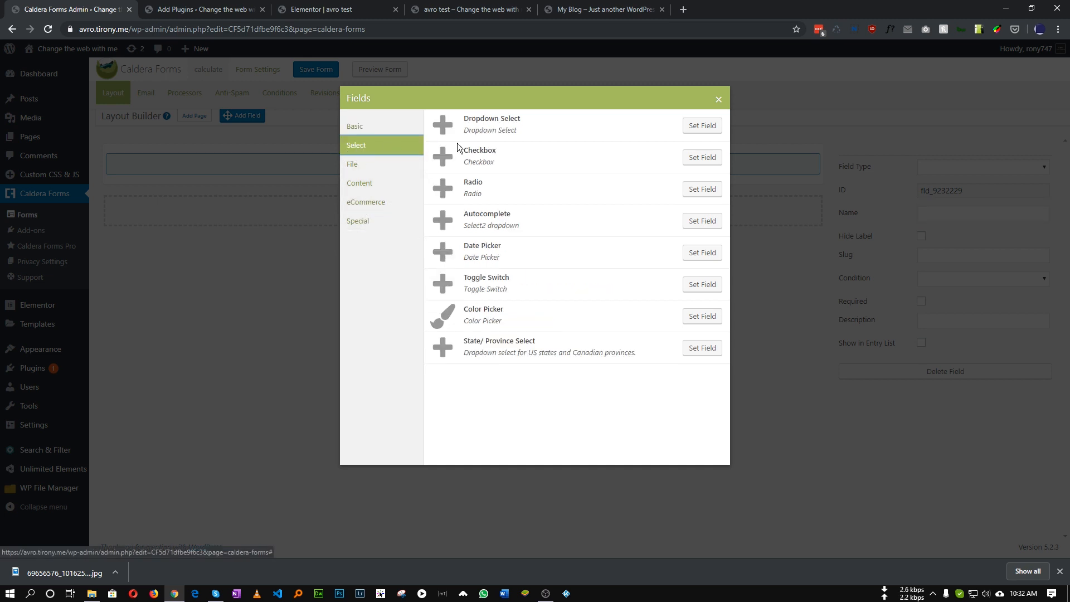
click(702, 125)
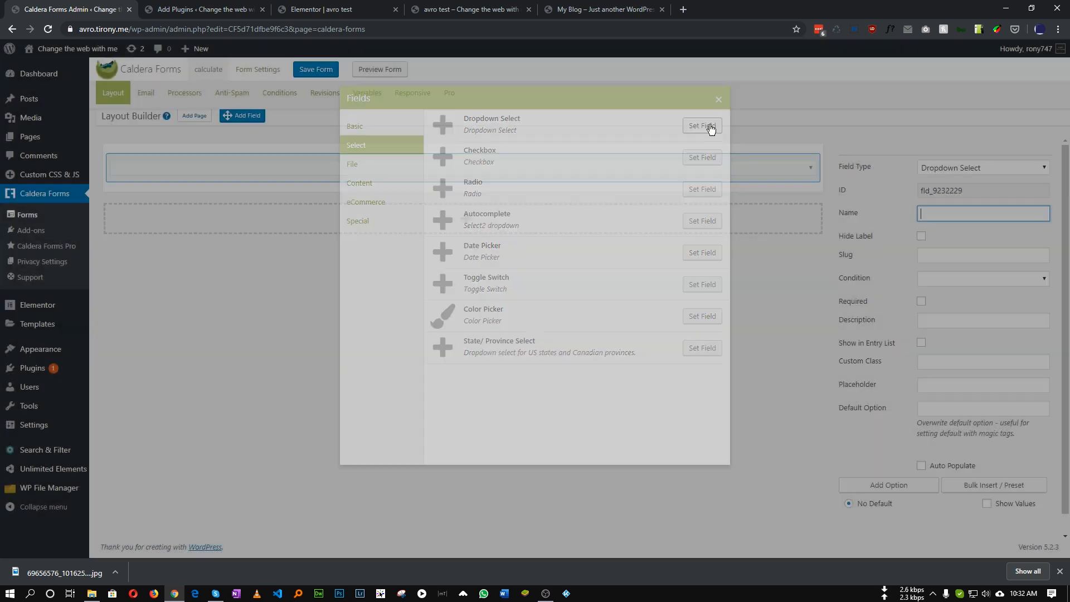
click(973, 210)
text(Nu)
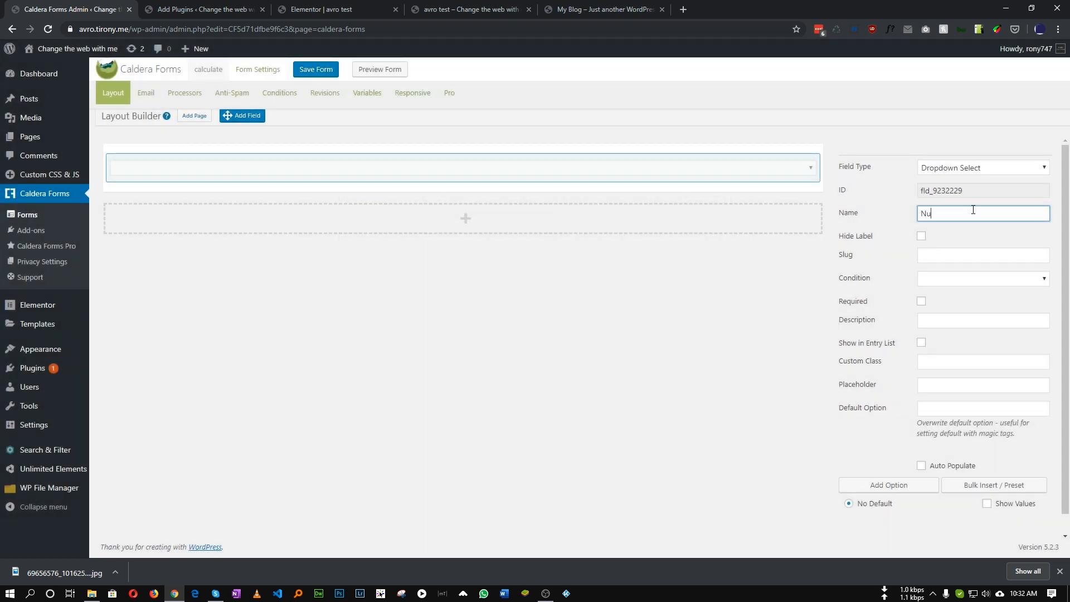
text(mber of rooms)
click(900, 278)
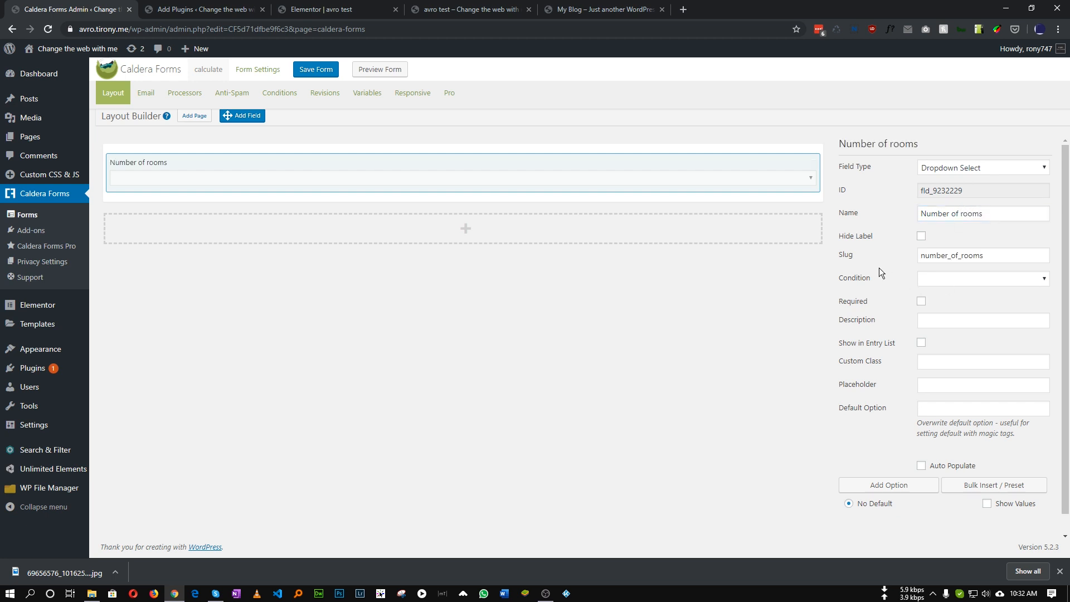
Step: Add four options labelled 1, 2, 3 and 4 to the Number of rooms dropdown
scroll(888, 296, down, 1)
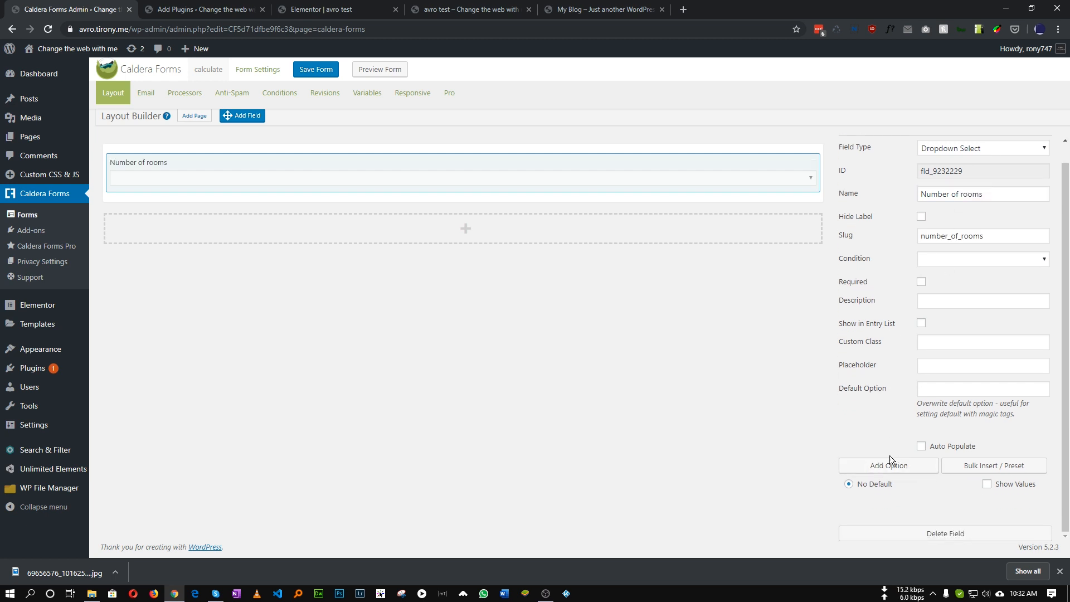
click(892, 470)
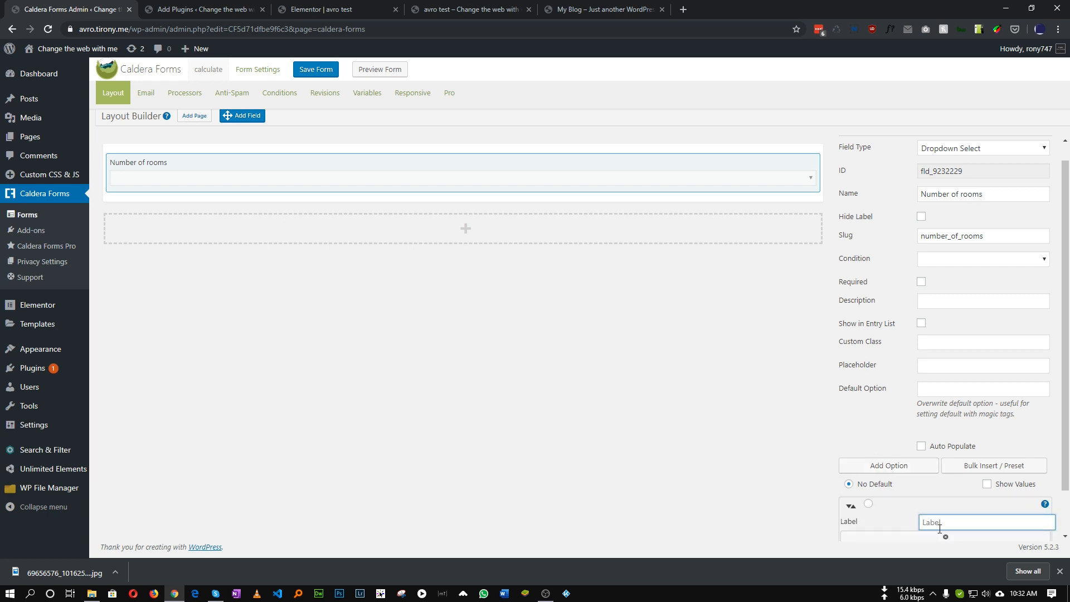
scroll(945, 474, down, 1)
click(886, 421)
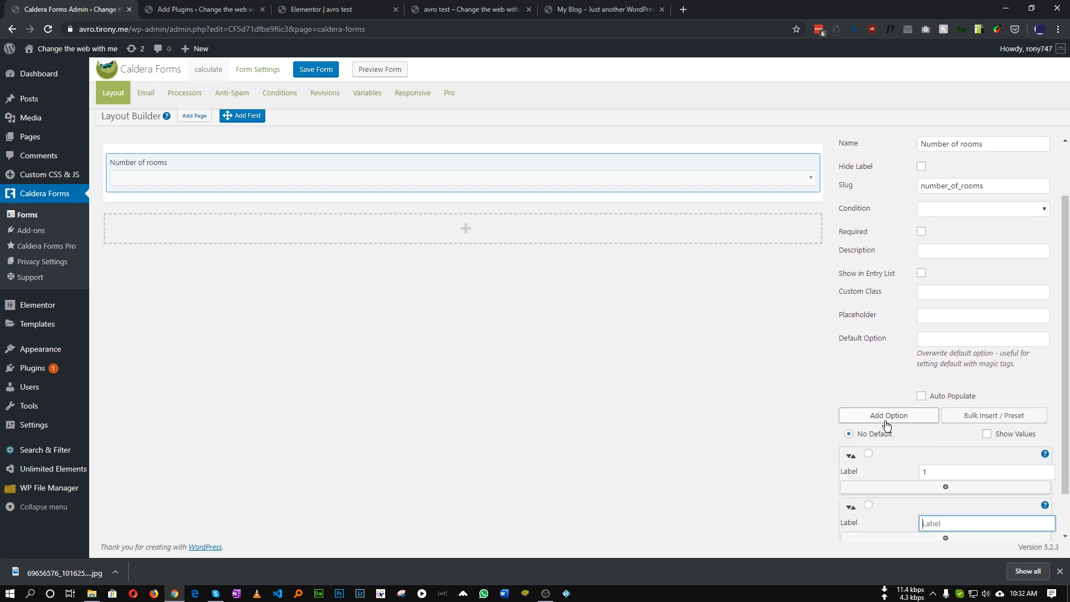
scroll(942, 457, down, 1)
text(2)
click(890, 365)
scroll(942, 446, down, 1)
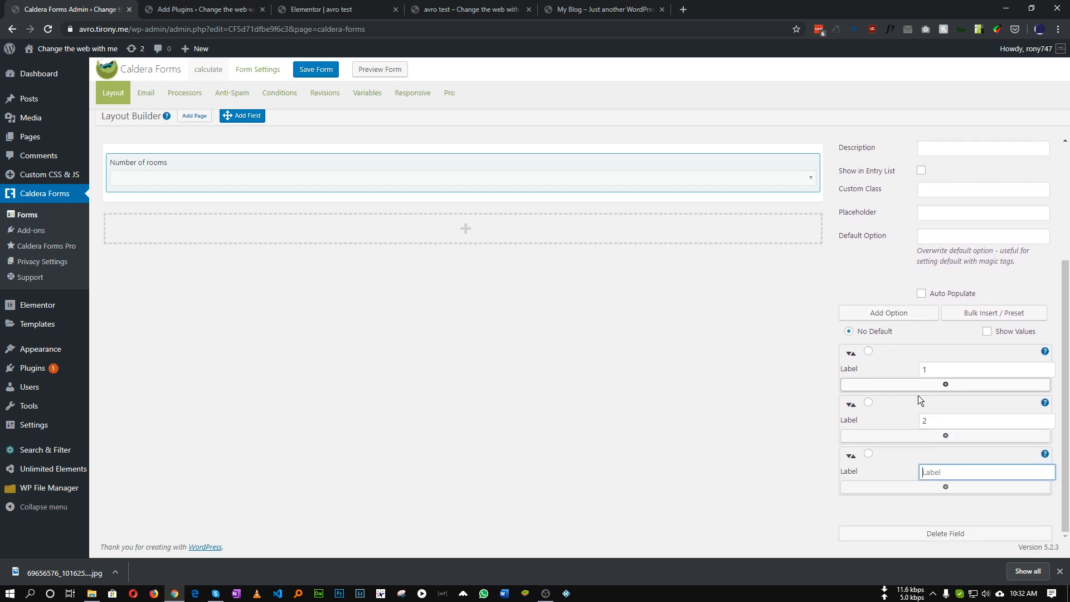
text(3)
click(883, 313)
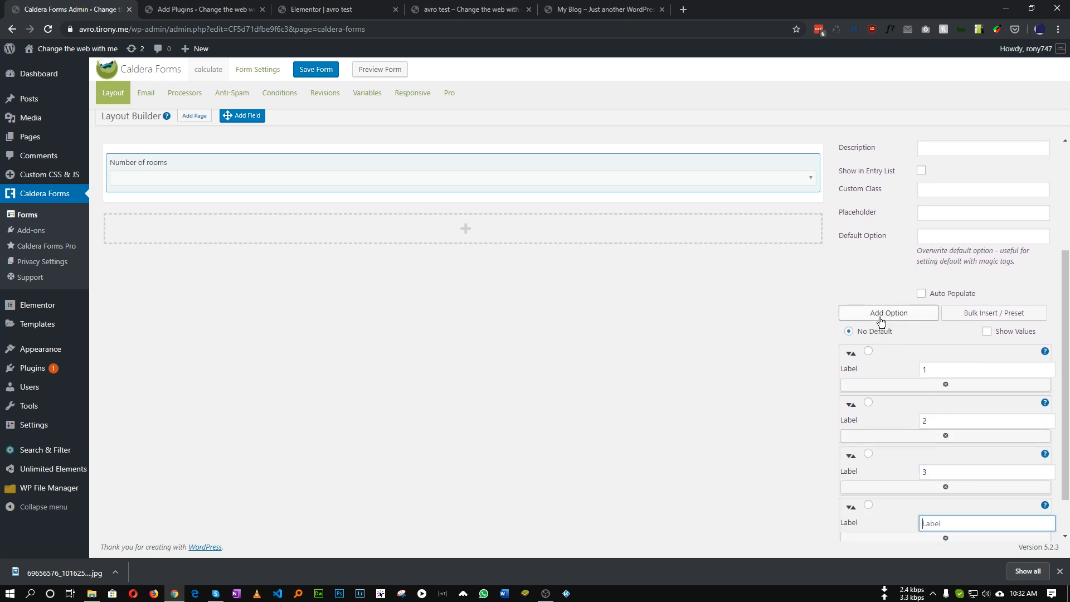
text(4)
Step: Make option 1 the default of the Number of rooms dropdown and save the form
drag(928, 370, 886, 368)
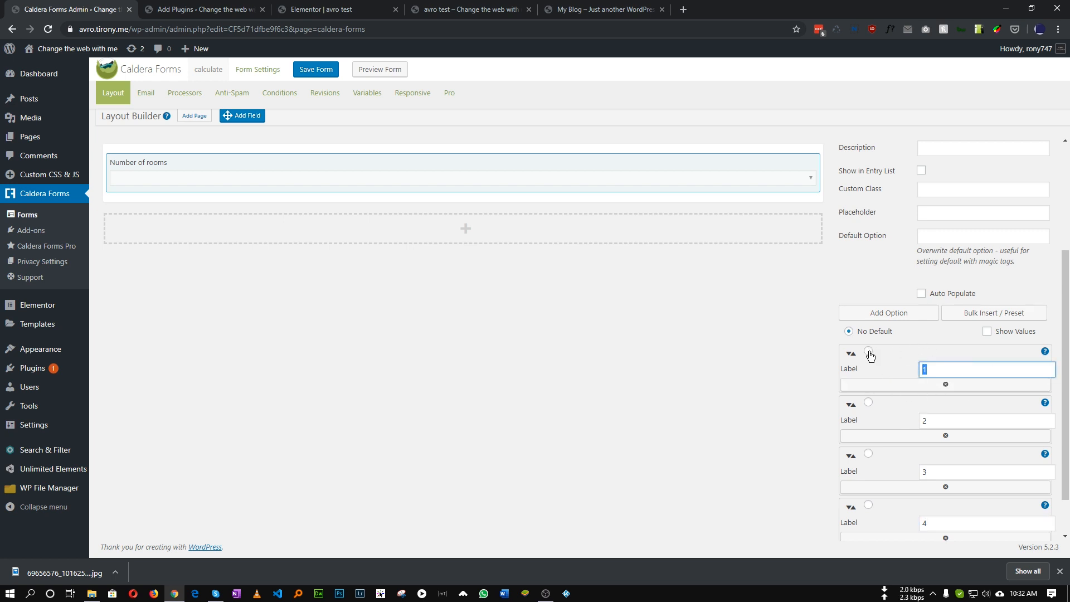
click(869, 351)
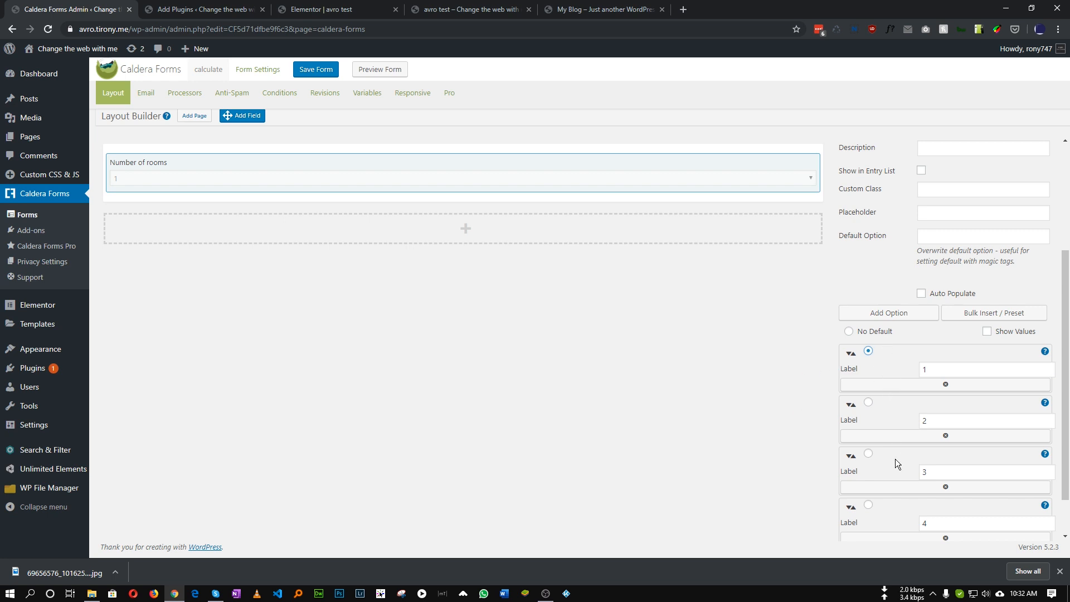
scroll(855, 426, up, 3)
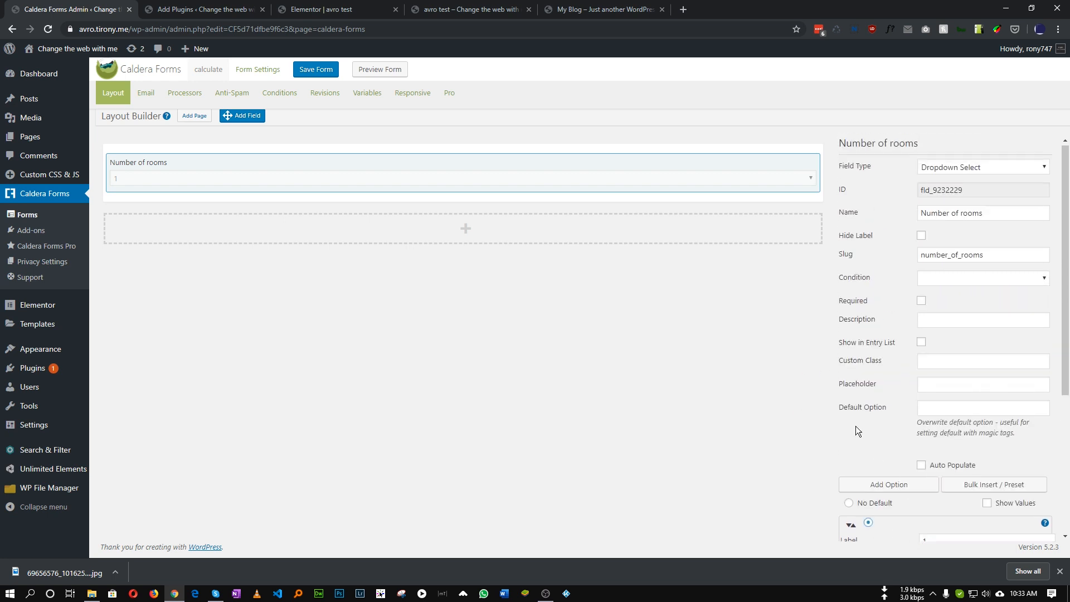
click(322, 70)
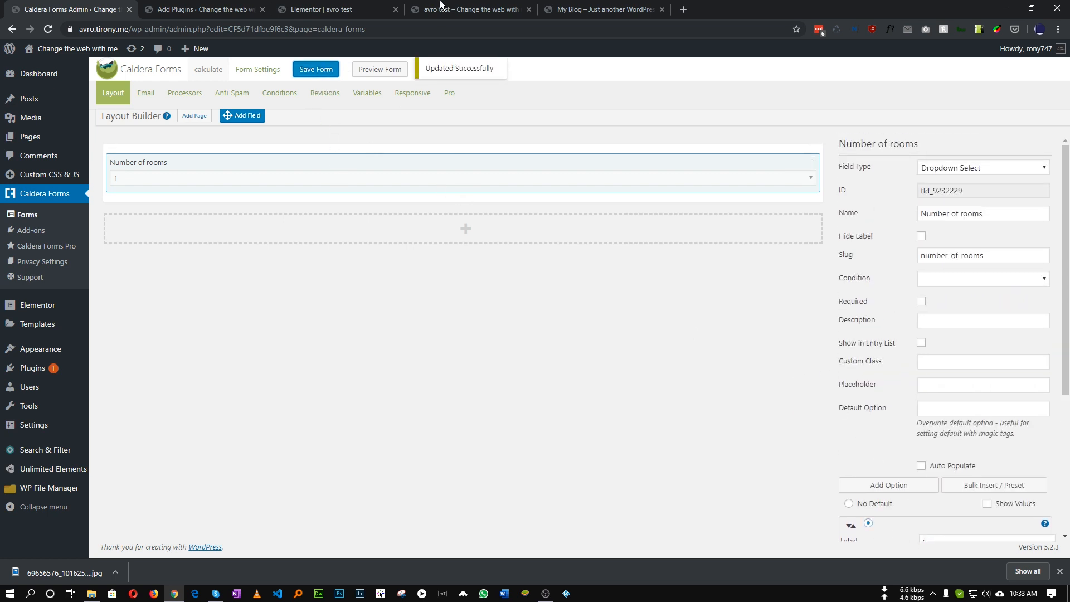
Step: Reload the page preview and check the choices offered by the Number of rooms dropdown
click(435, 9)
click(49, 29)
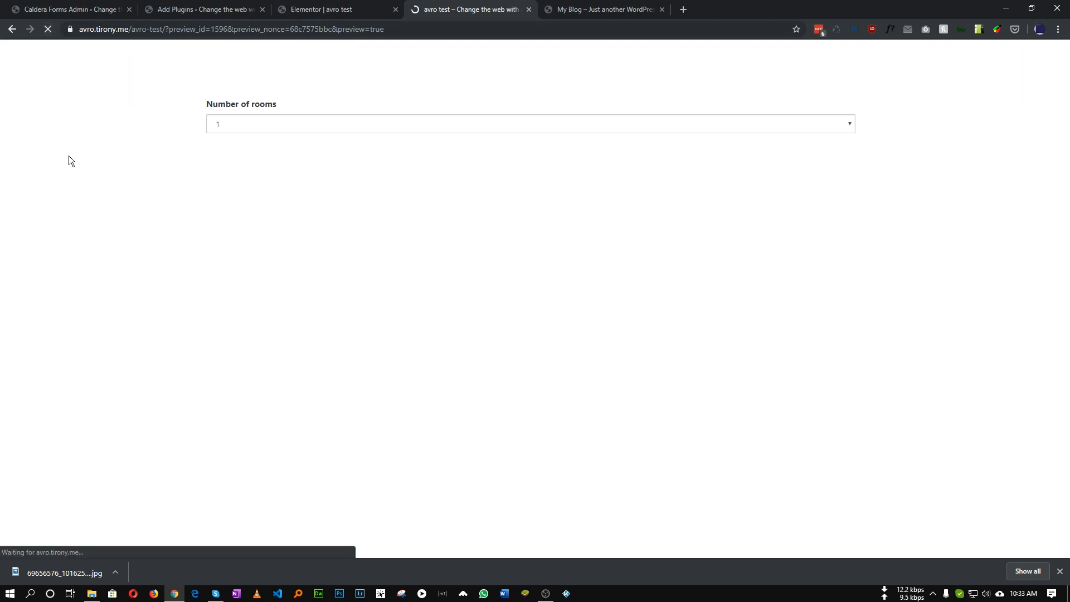
click(239, 123)
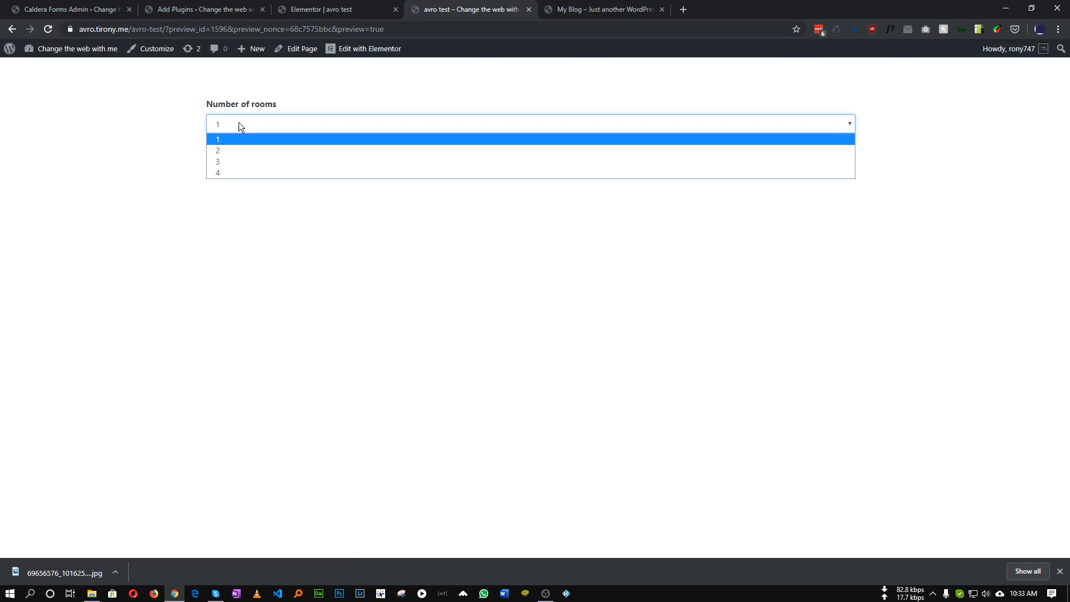
click(120, 134)
Step: Return to the Caldera Forms editor and place a Dropdown Select field in a new row below Number of rooms
click(70, 9)
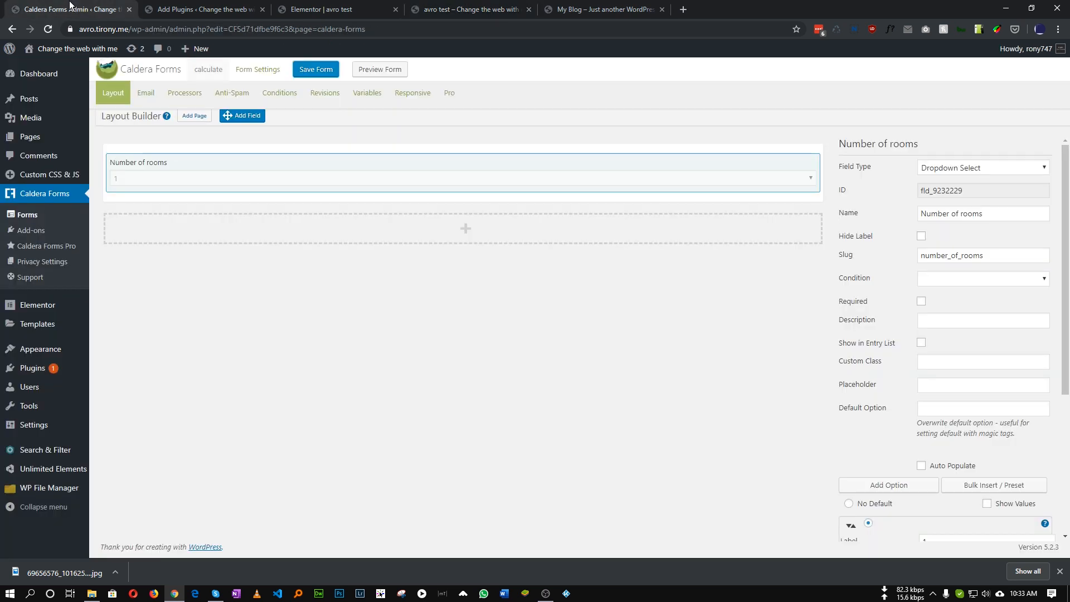
click(475, 241)
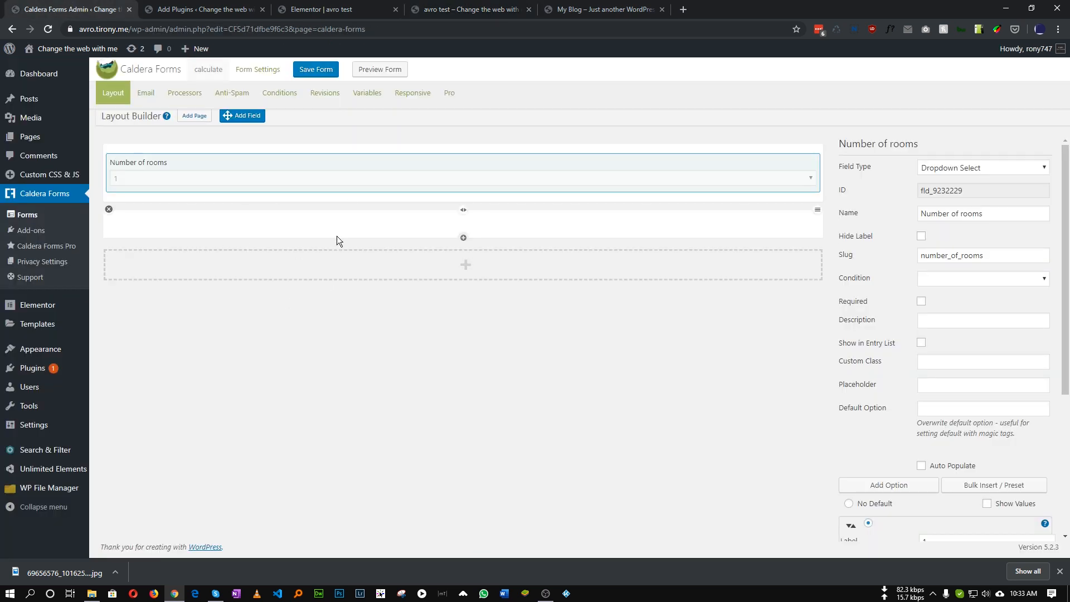
drag(252, 119, 415, 223)
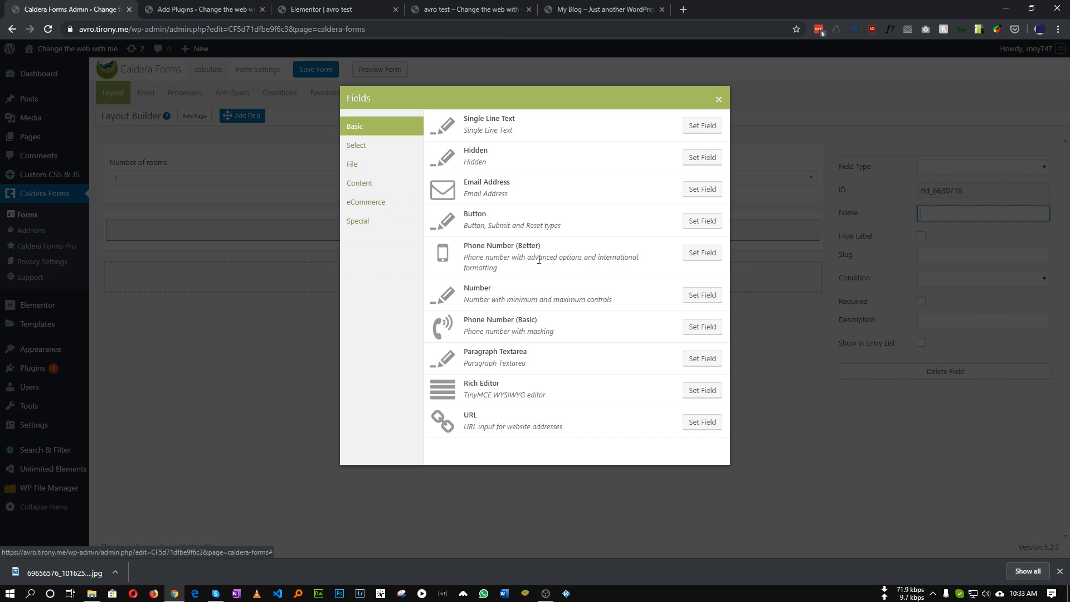
click(358, 145)
click(692, 128)
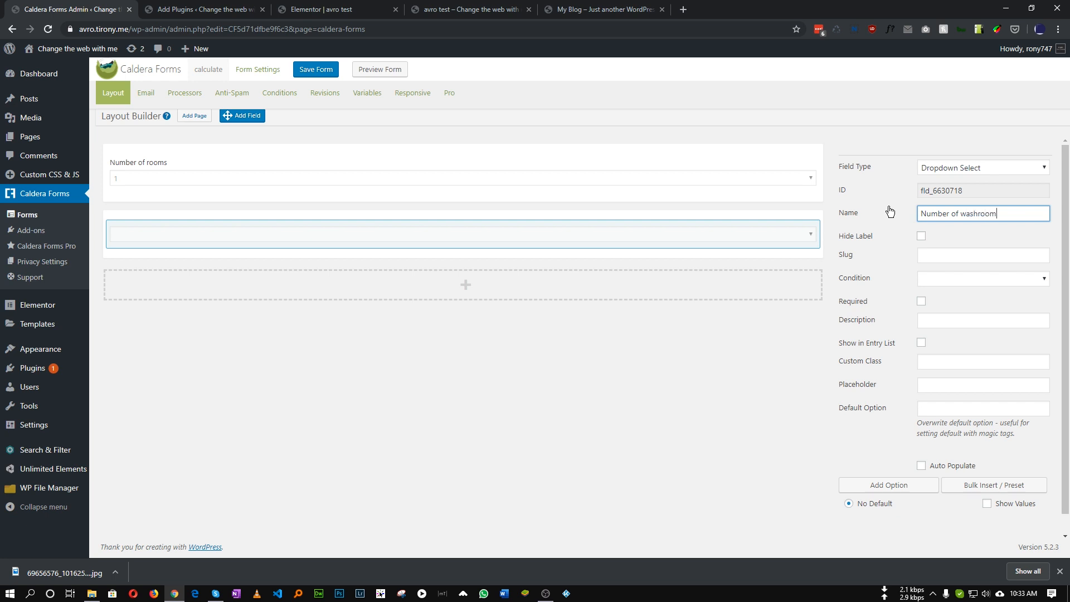
Step: Add three options labelled 1, 2 and 3 to the Number of washroom dropdown
click(900, 488)
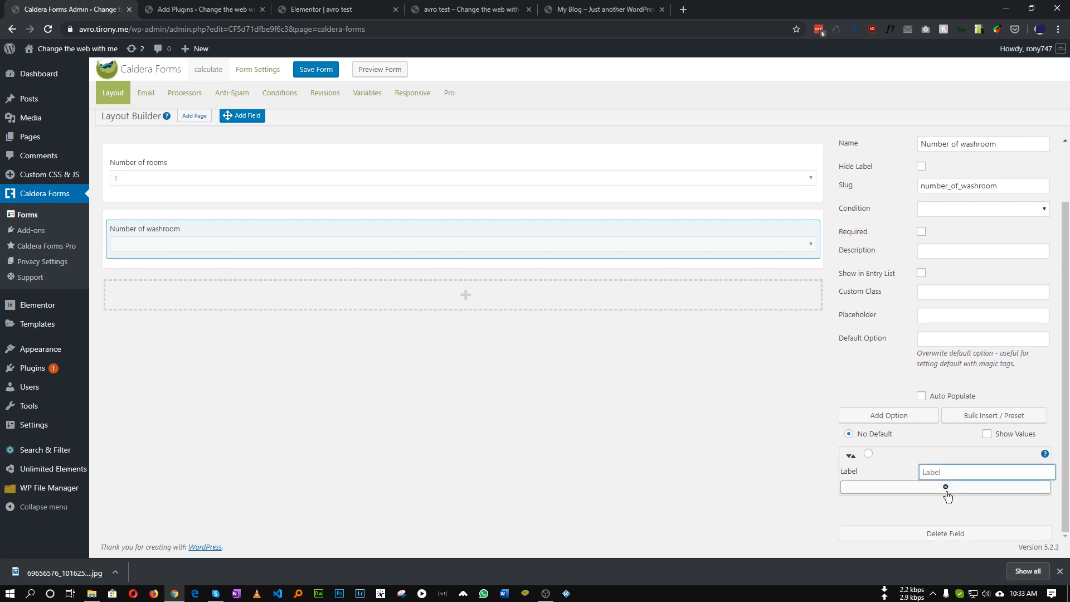
text(1)
click(900, 417)
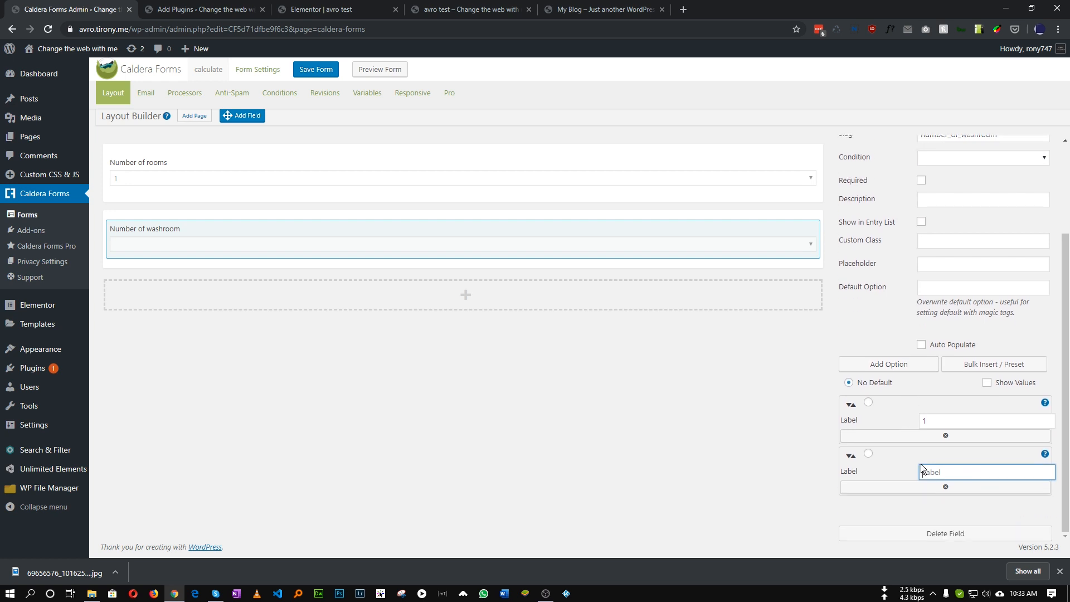
text(2)
click(892, 365)
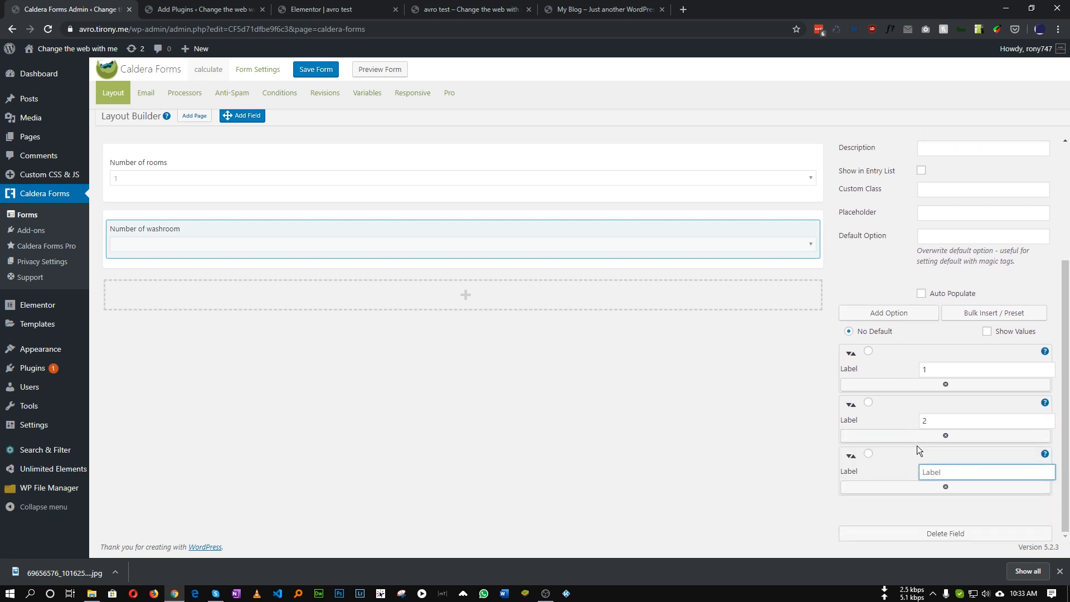
text(3)
Step: Make option 1 the default of the Number of washroom dropdown and save the form
click(308, 74)
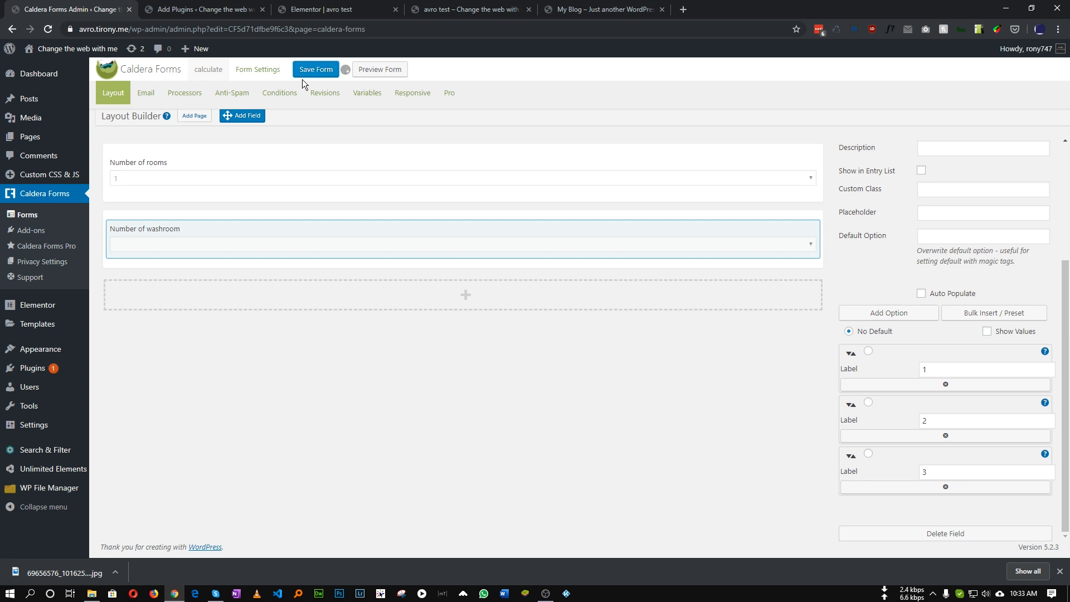
click(868, 351)
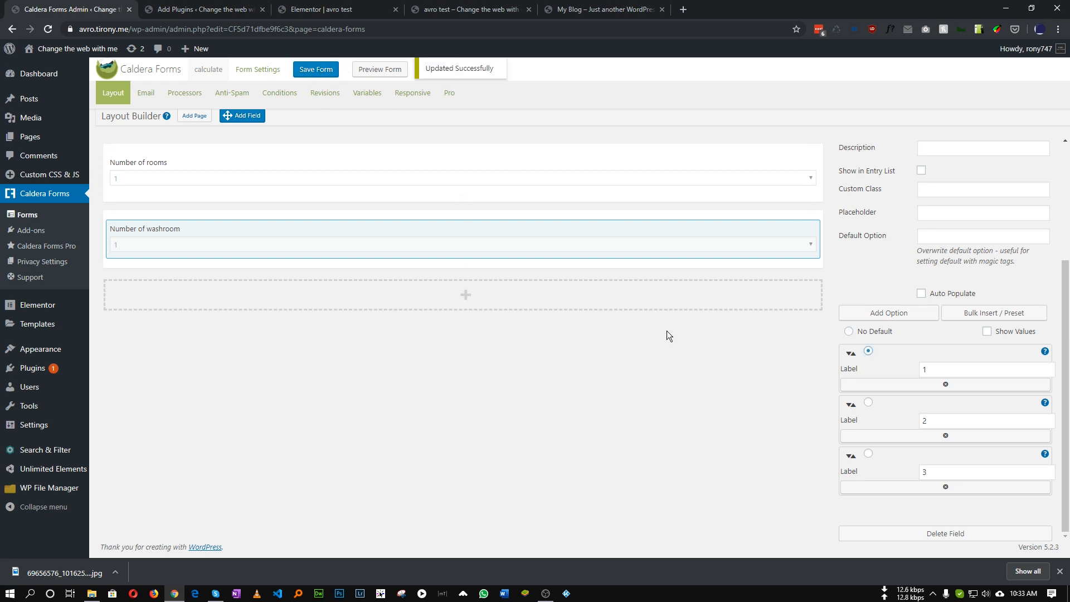
click(315, 69)
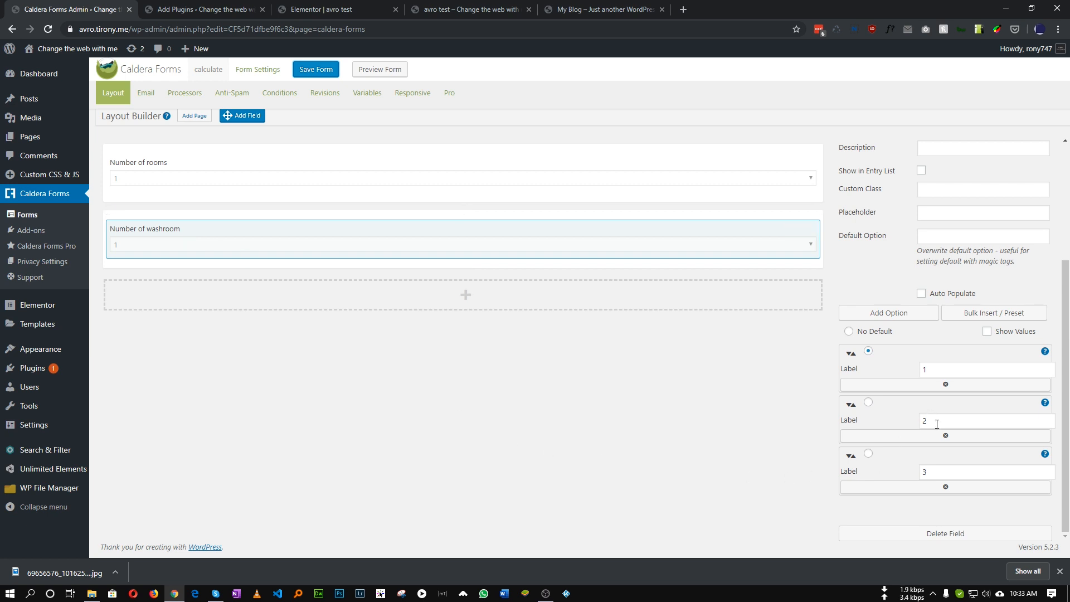
double_click(926, 472)
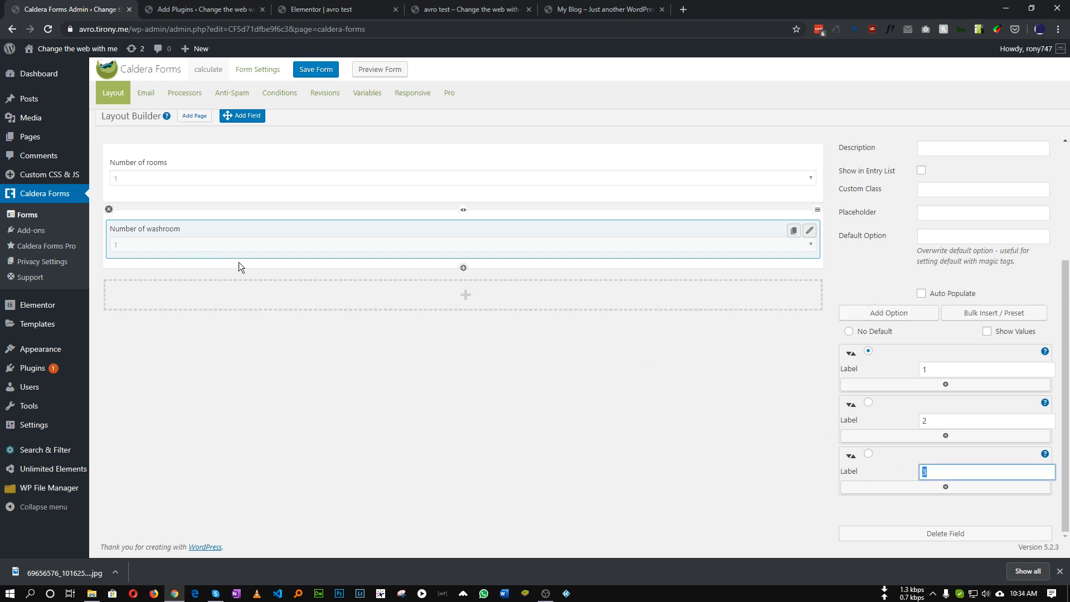
double_click(925, 421)
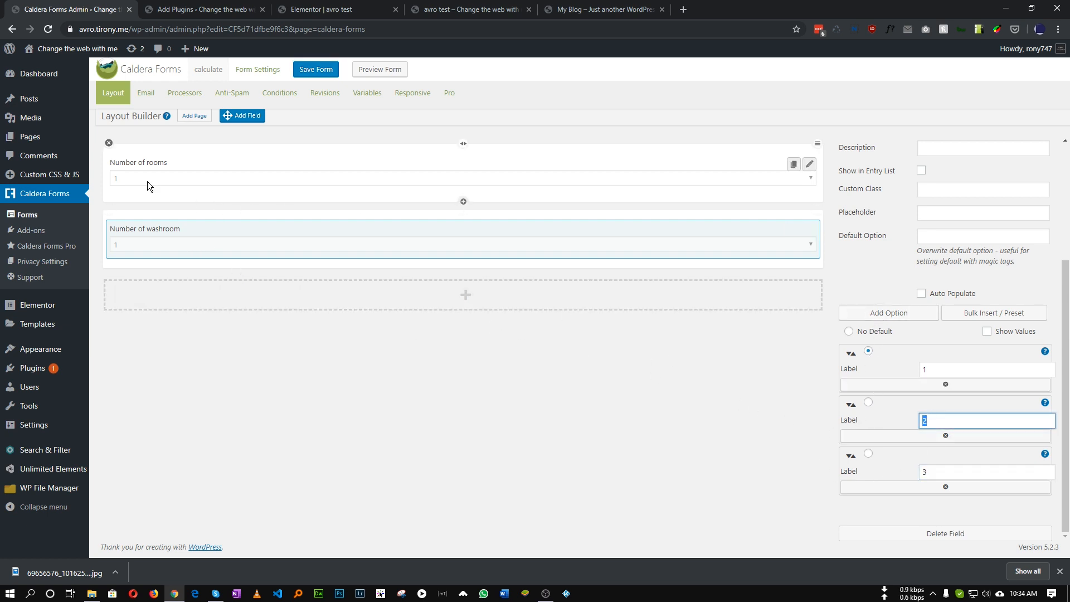
double_click(920, 472)
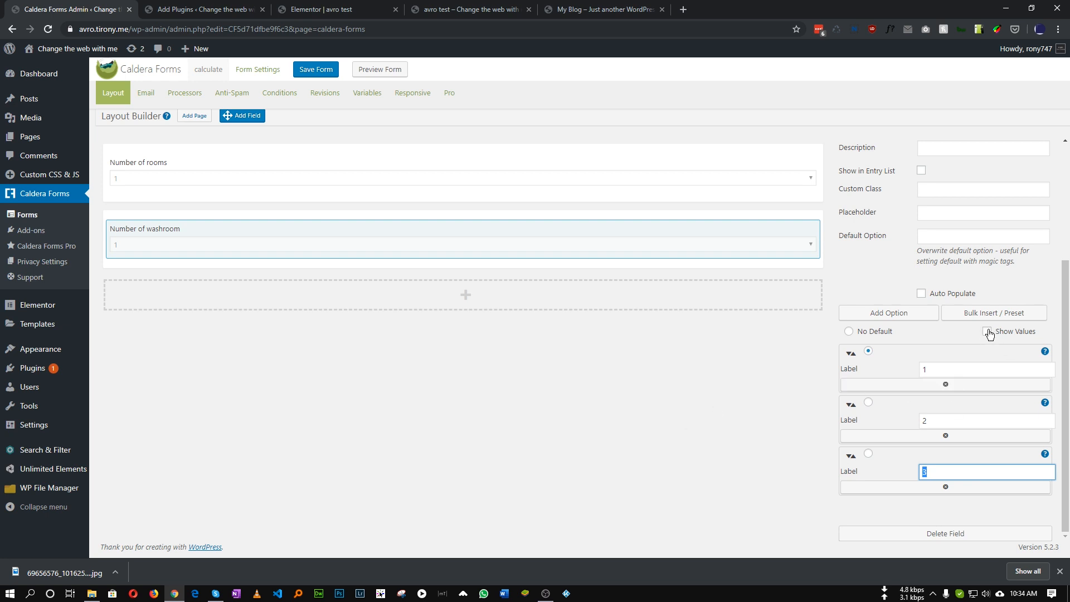
Step: Show the option values of Number of washroom and set them to 0, 500 and 1000 for options 1, 2 and 3
click(1013, 335)
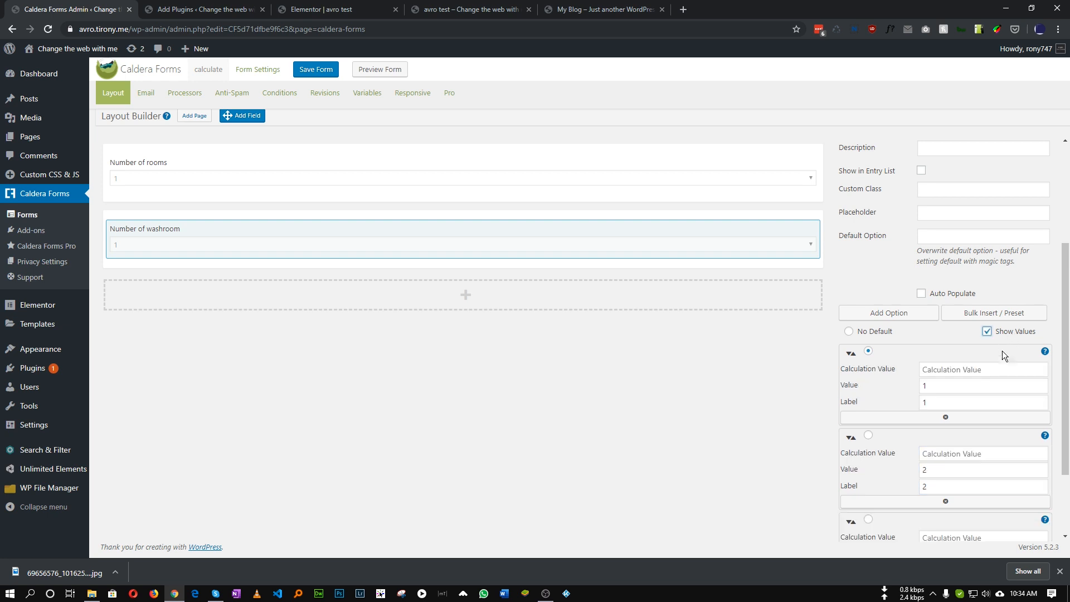
scroll(996, 341, down, 2)
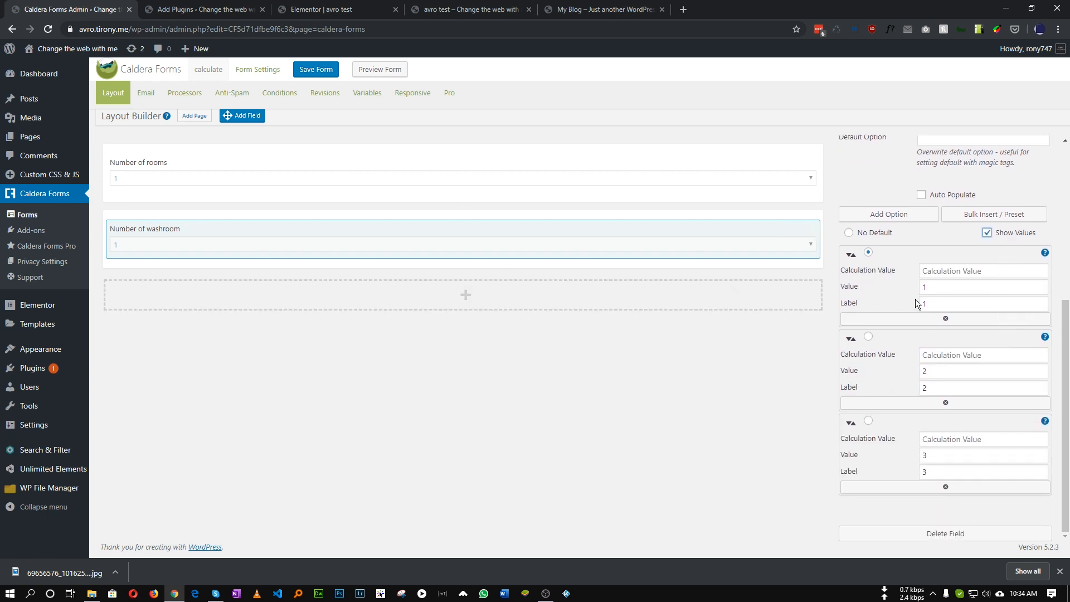
double_click(932, 291)
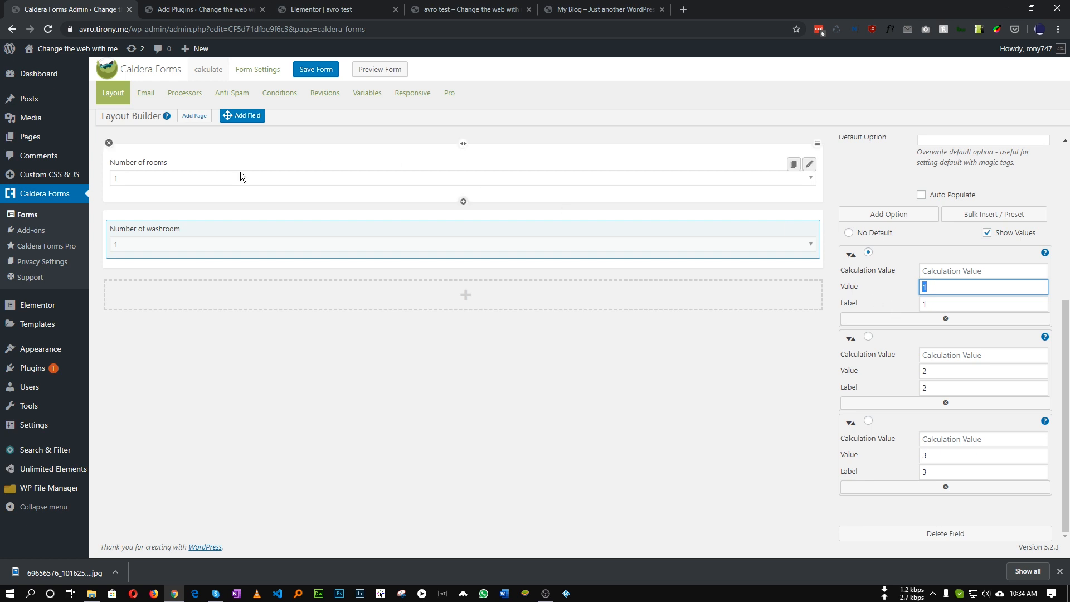
text(0)
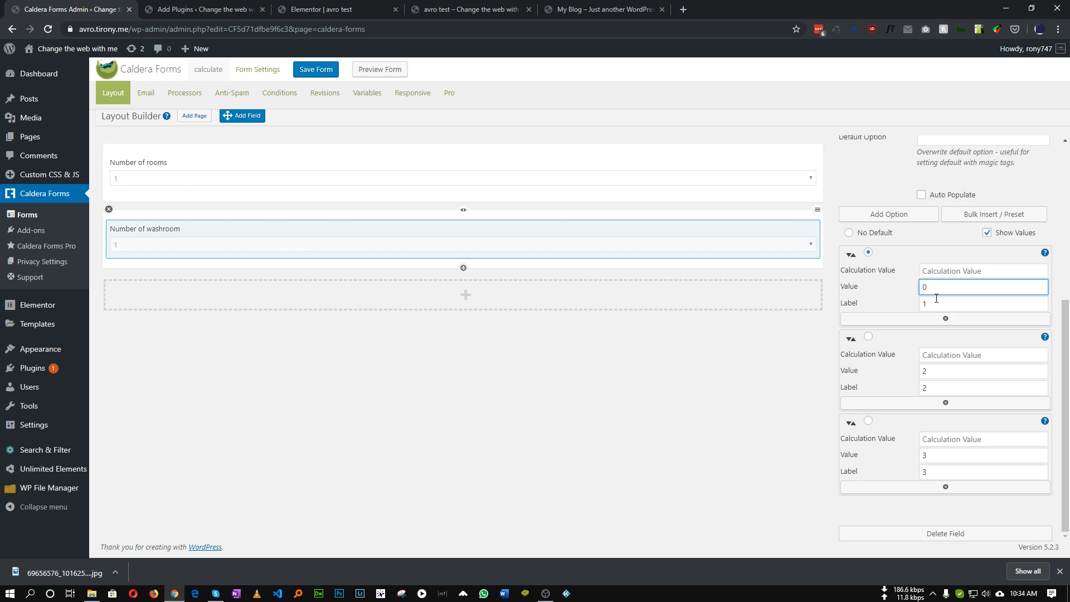
double_click(942, 371)
text(500)
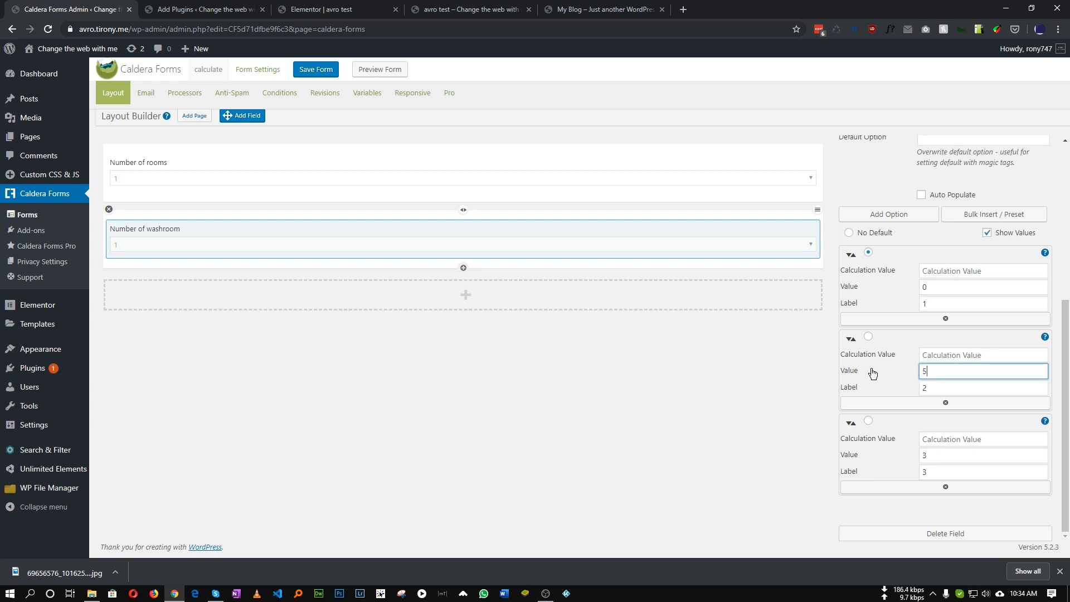
double_click(948, 458)
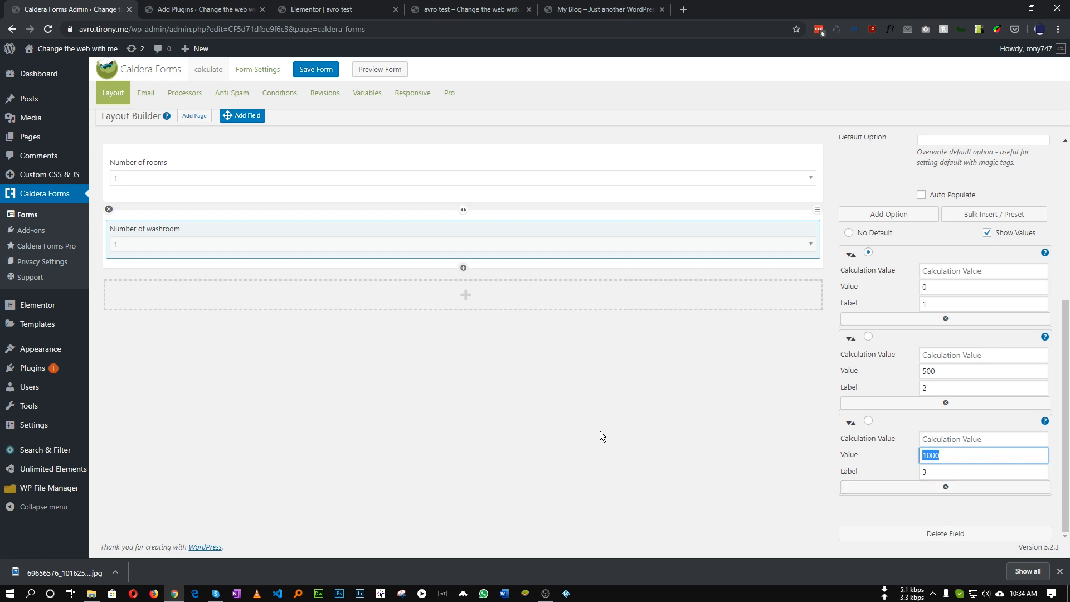
key(ctrl+s)
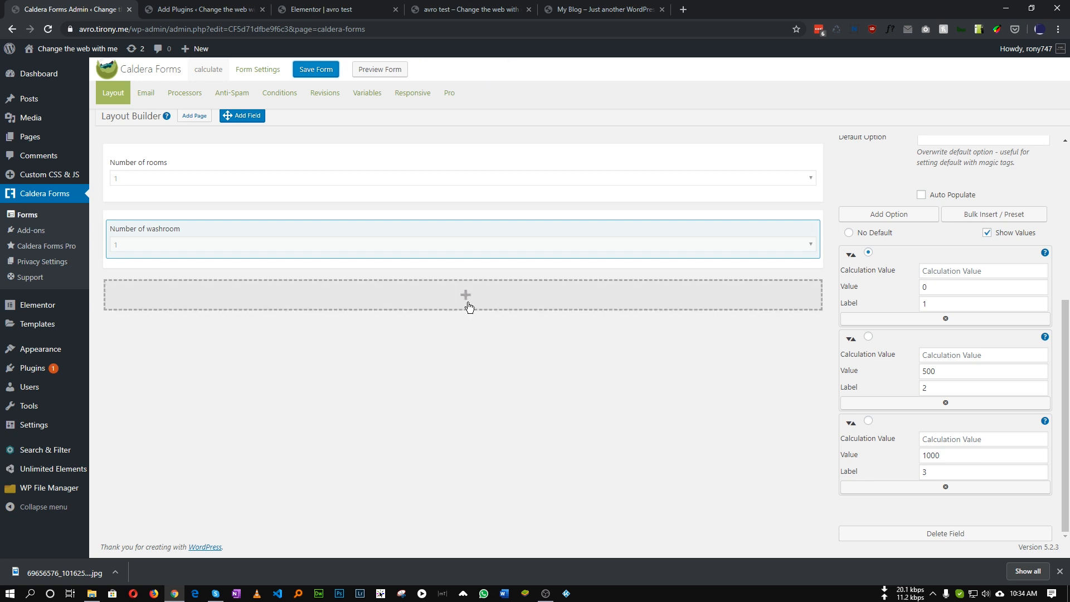
Step: Place a Calculation field in a new row below Number of washroom
click(467, 301)
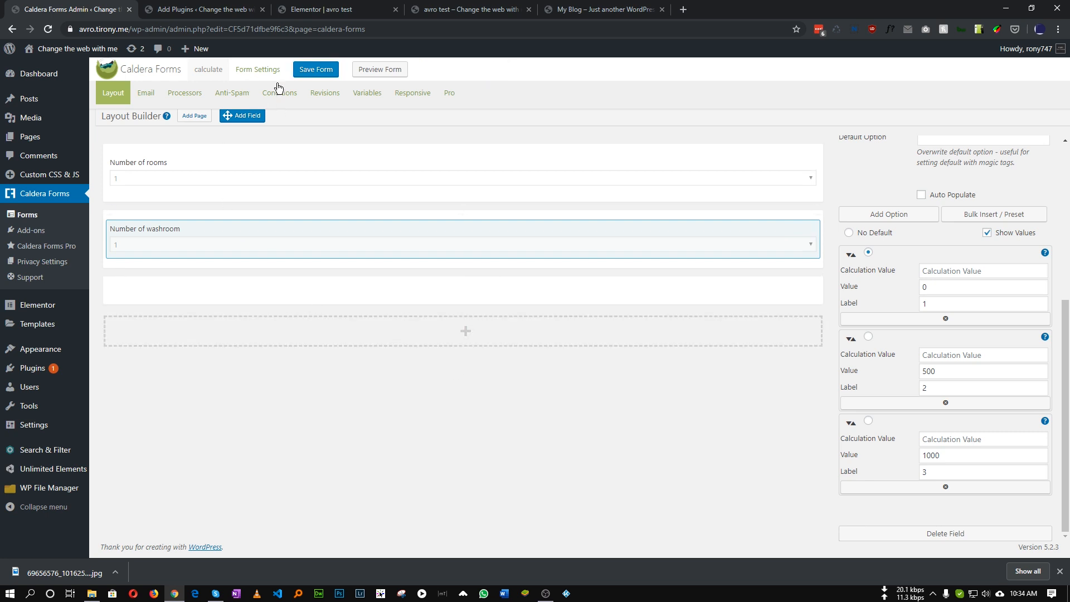
drag(242, 116, 390, 292)
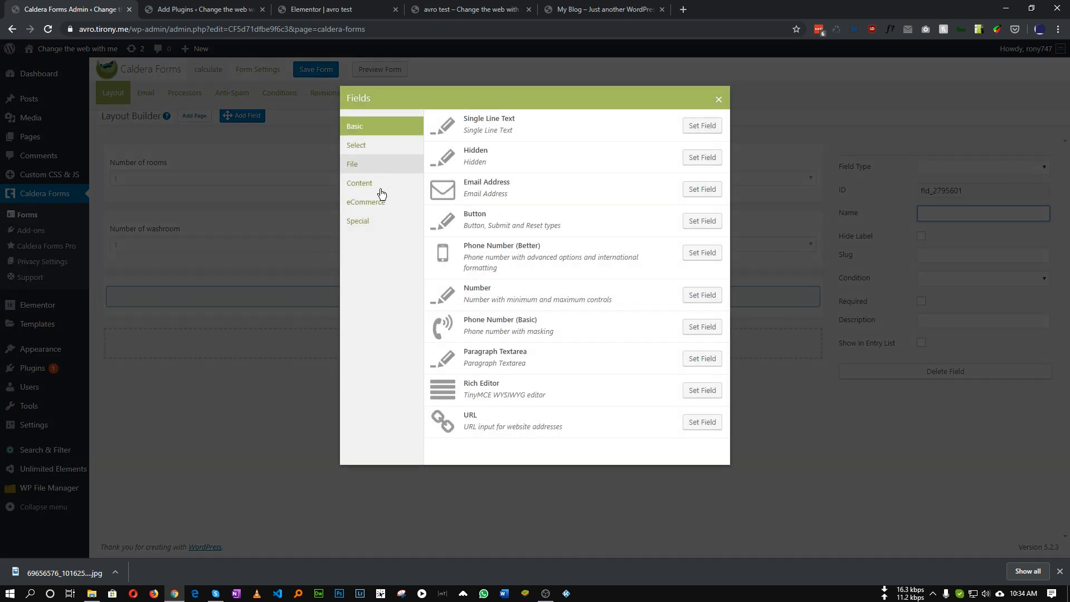
click(377, 220)
click(703, 126)
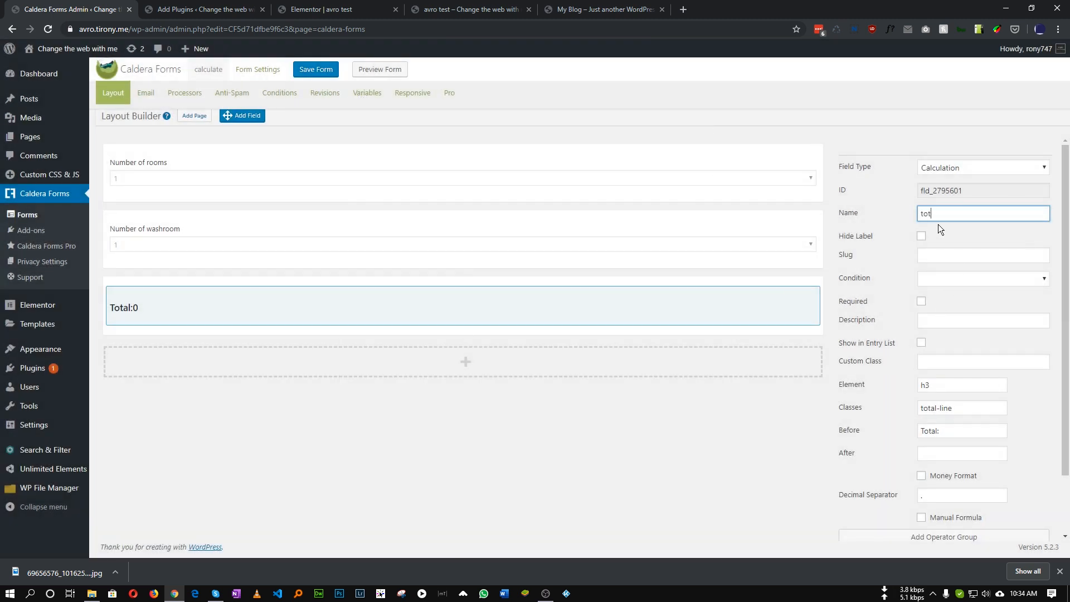
Step: Name the new Calculation field total and save the form
click(995, 232)
scroll(997, 238, down, 2)
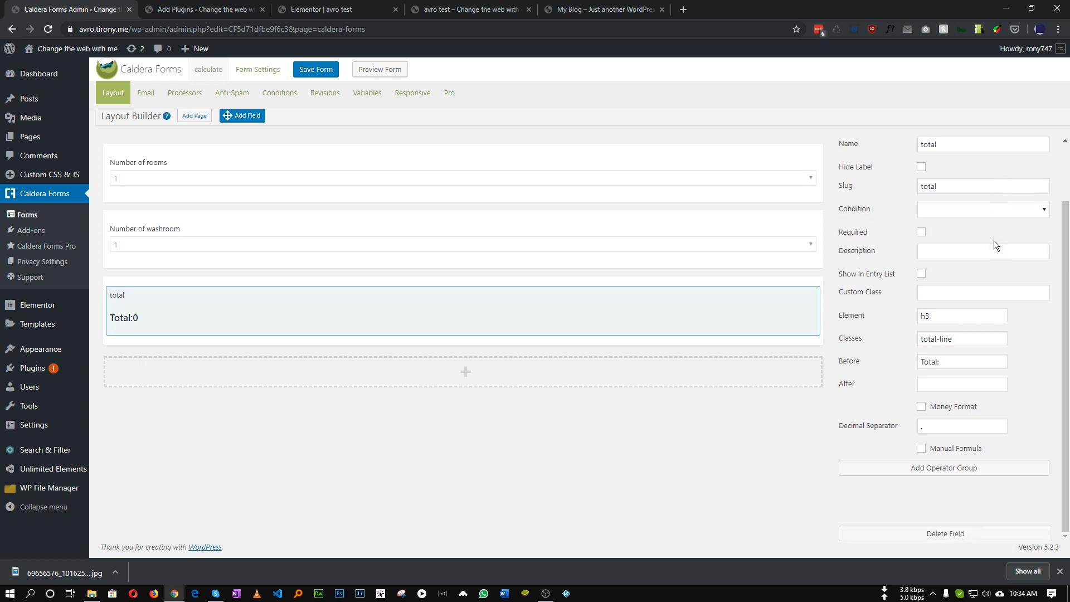
click(314, 77)
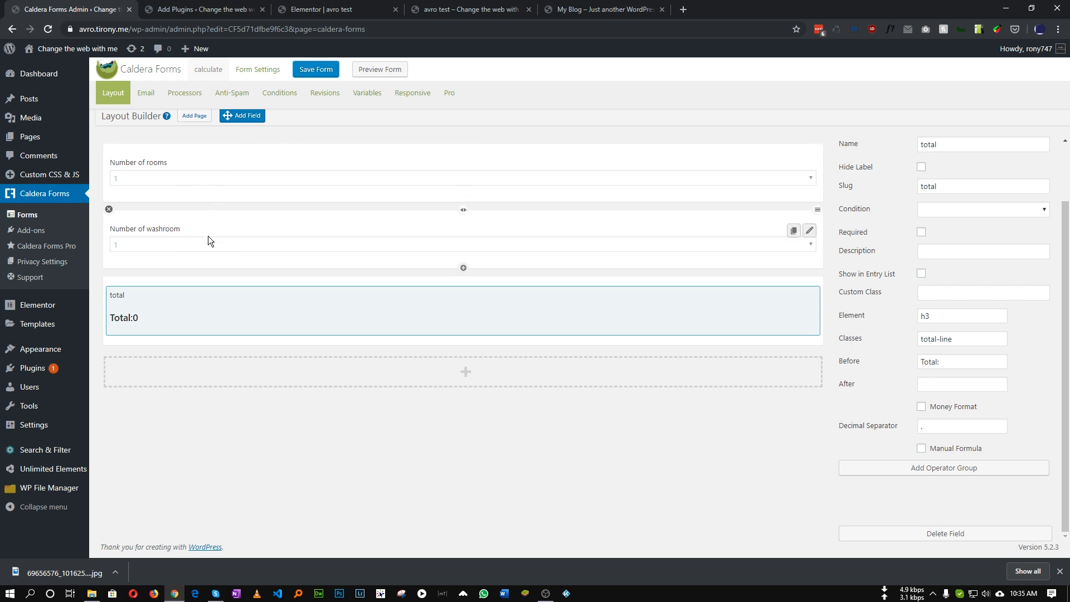
Step: Add a static form variable named rent with the value 1500 and save the form
click(361, 98)
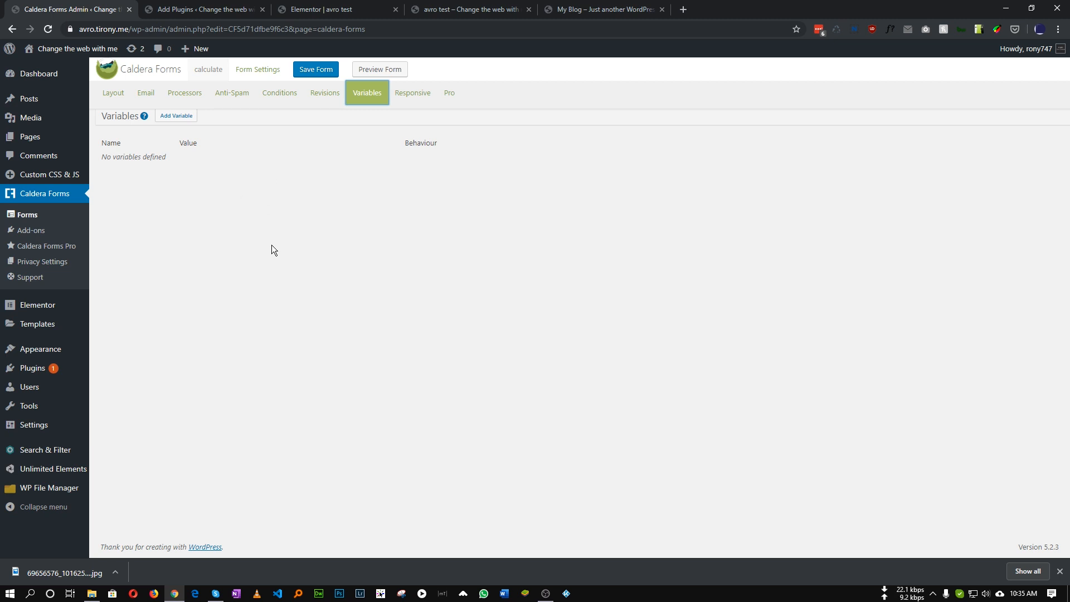
click(176, 116)
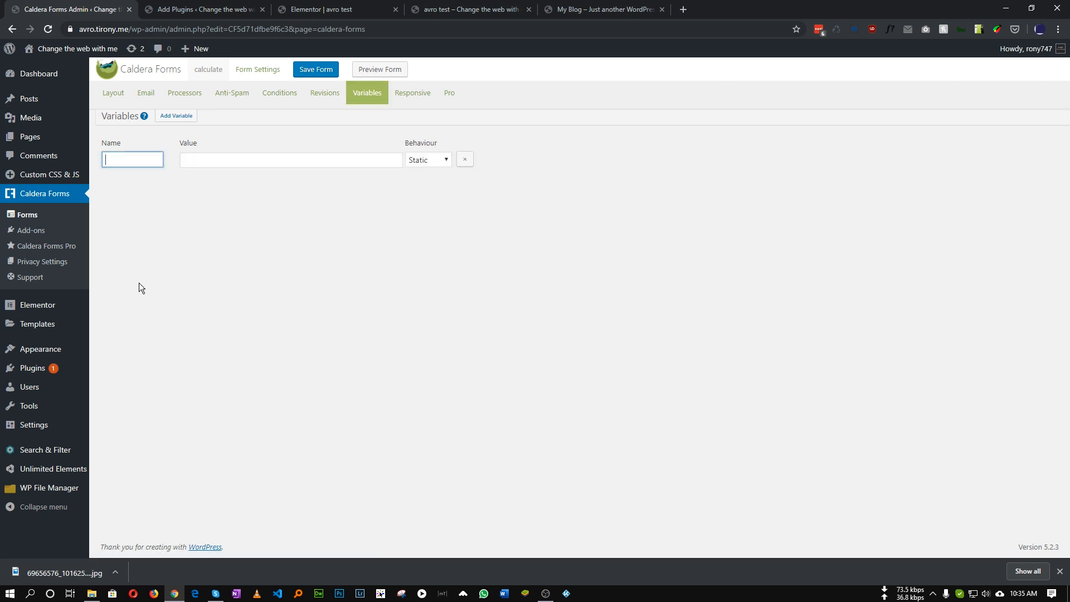
text(Rent)
click(209, 160)
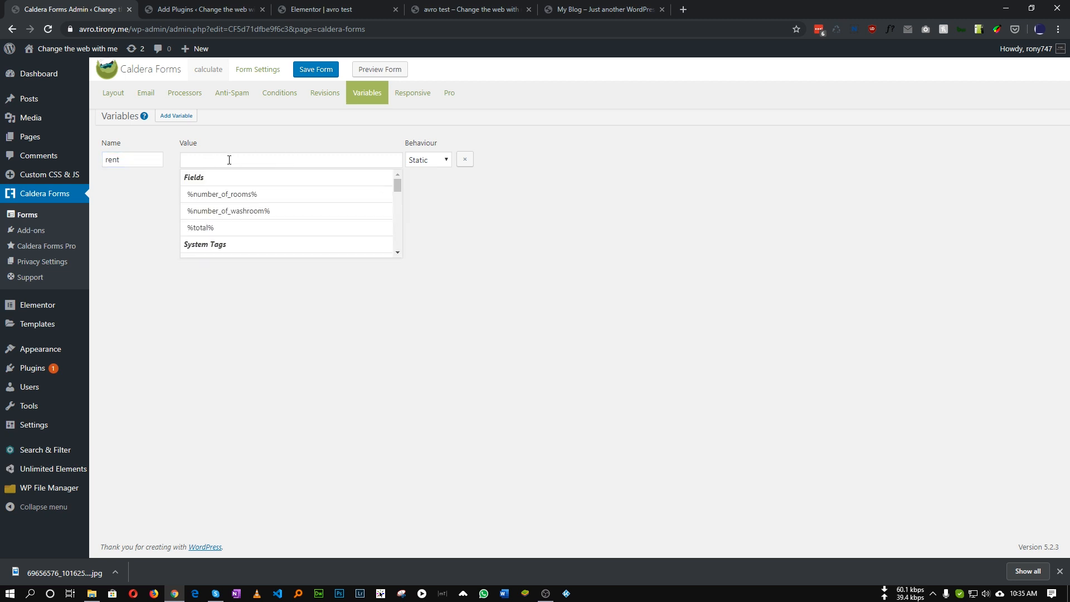
click(208, 159)
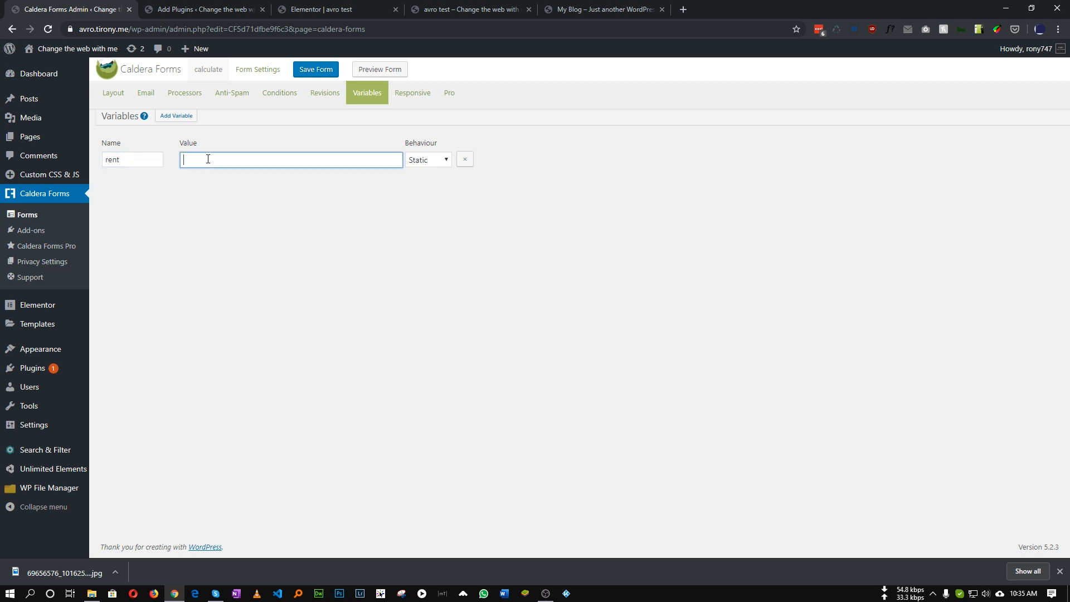
text(1500)
click(395, 191)
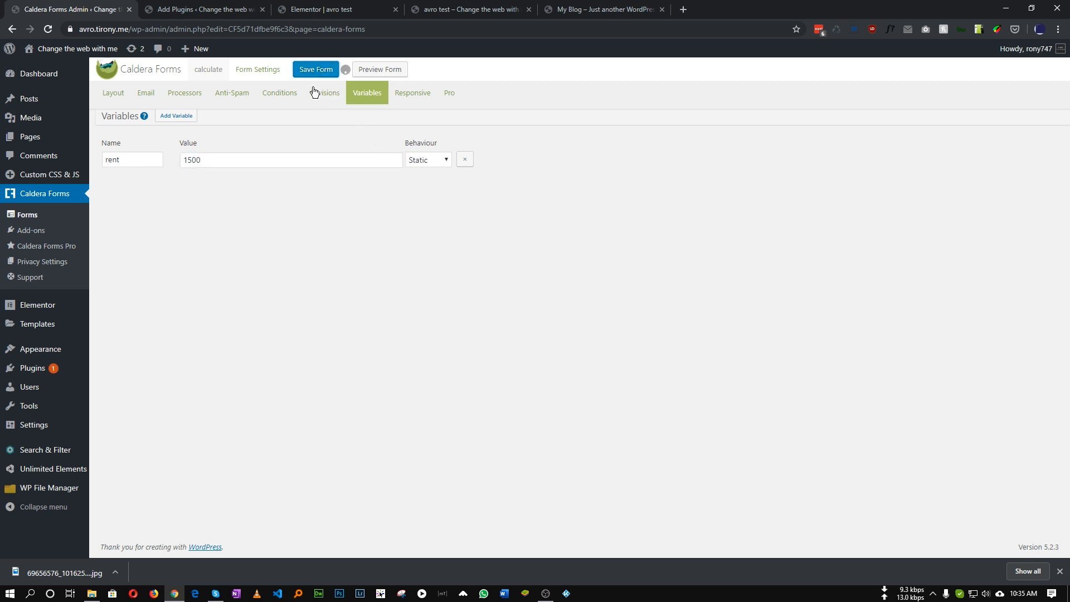
click(324, 71)
Step: Return to the form layout and add an operator group to the total field starting with Number of rooms
click(115, 93)
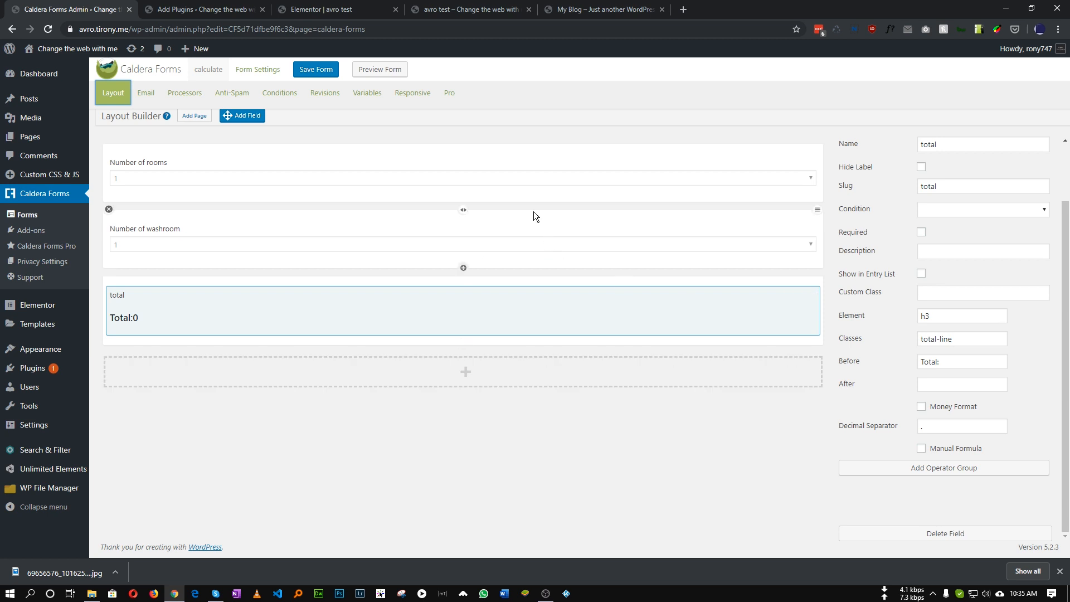
click(946, 469)
click(885, 500)
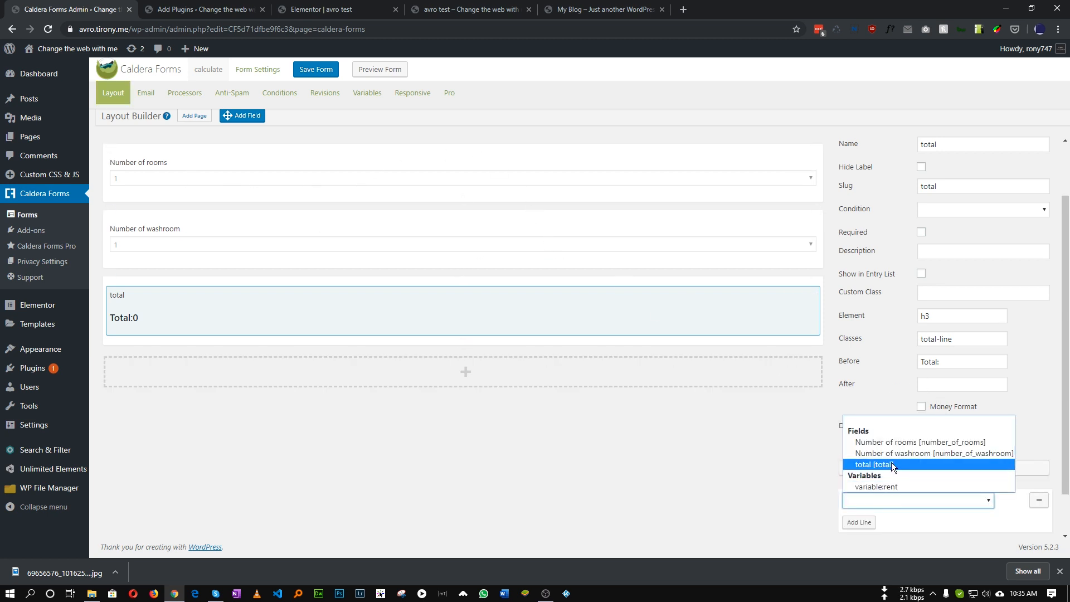
click(897, 440)
scroll(928, 449, down, 1)
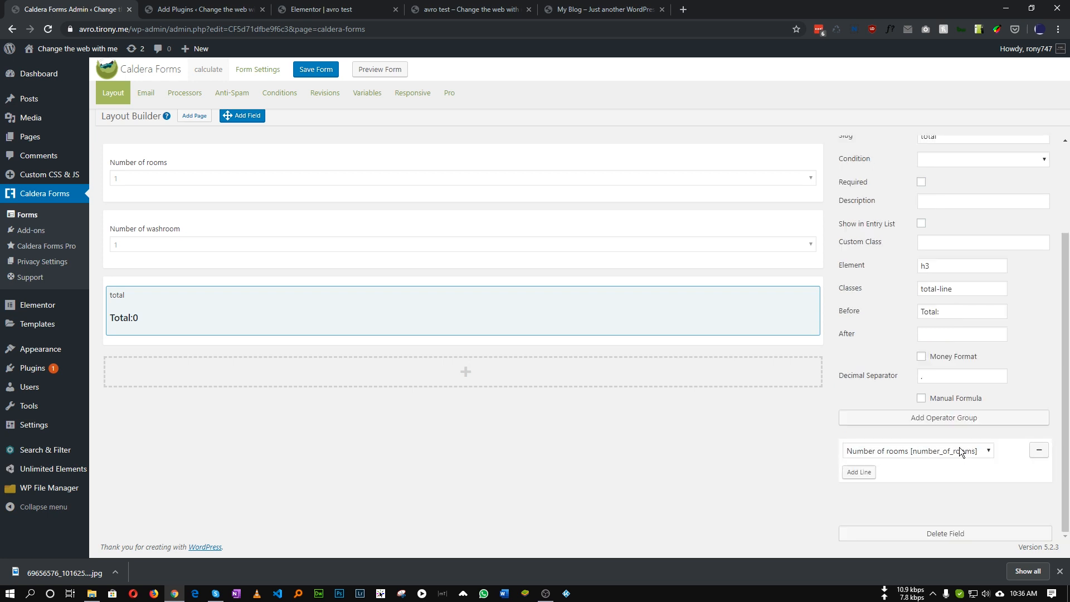
Step: Add a line to the total's operator group that multiplies by the rent variable, and save the form
click(866, 474)
click(853, 436)
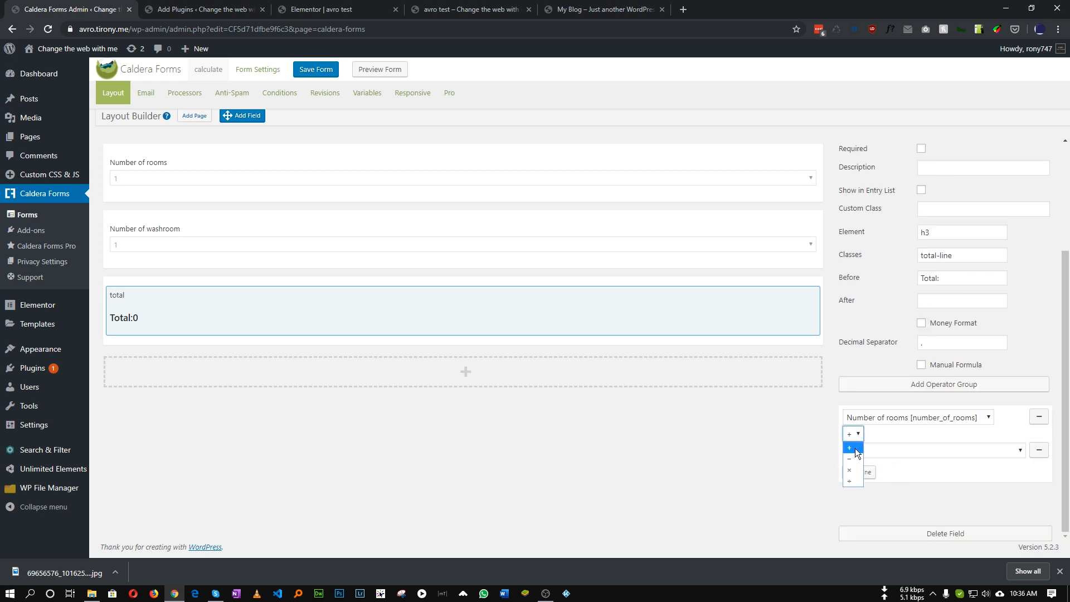
click(849, 471)
click(882, 450)
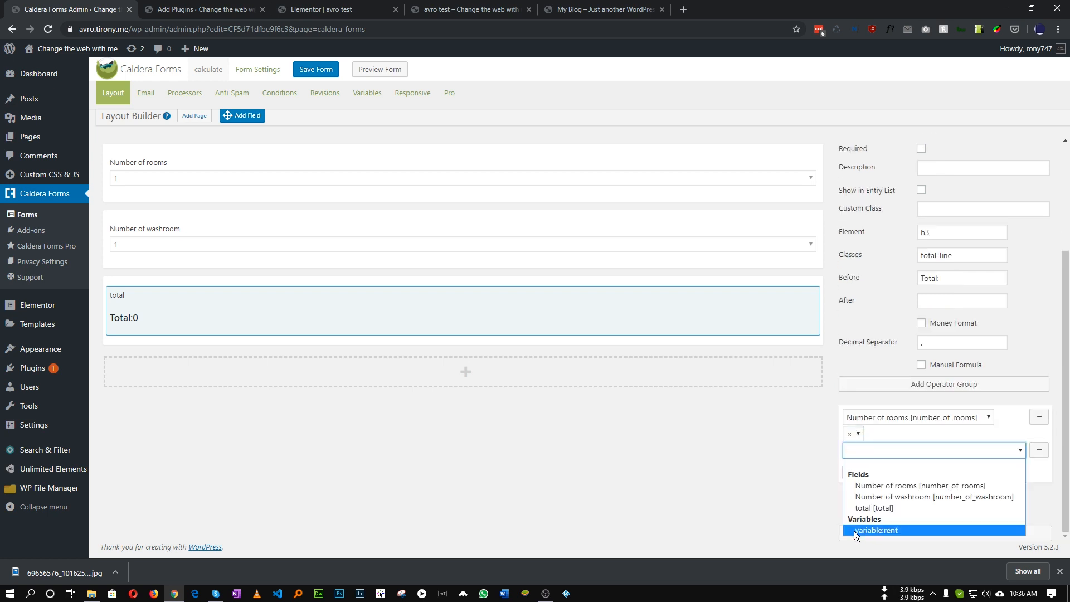
click(897, 530)
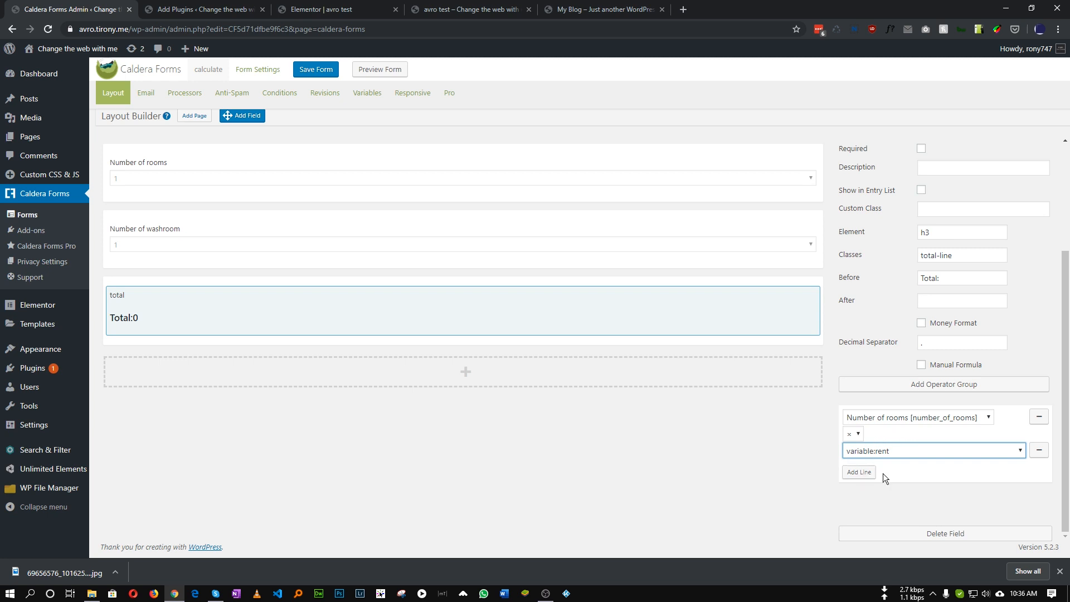
click(323, 71)
Step: Reload the form's preview page and check the total with Number of rooms set to 2 and 3
click(462, 10)
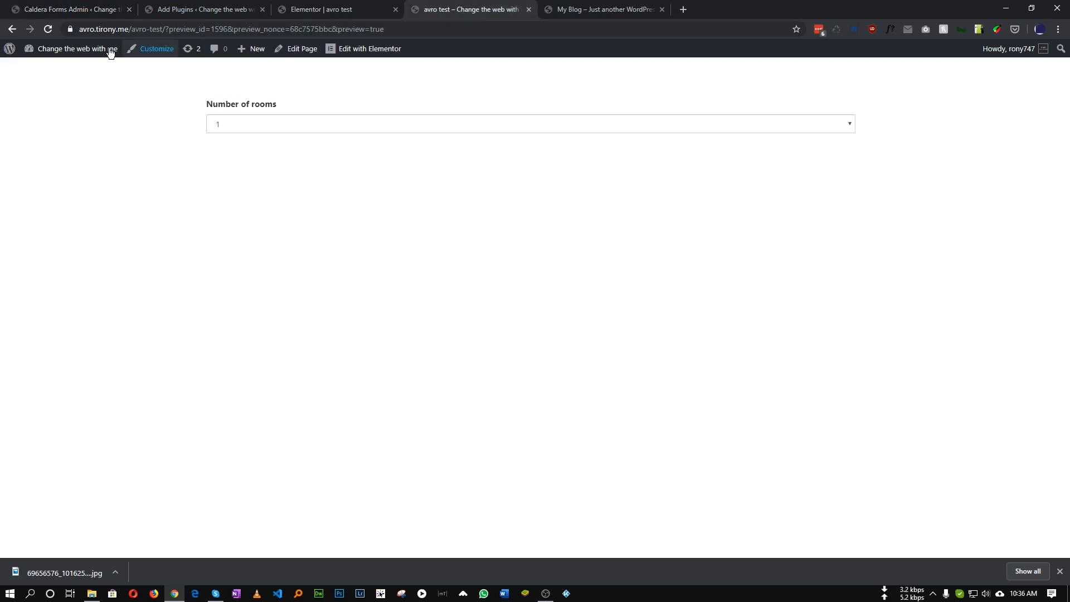
click(48, 30)
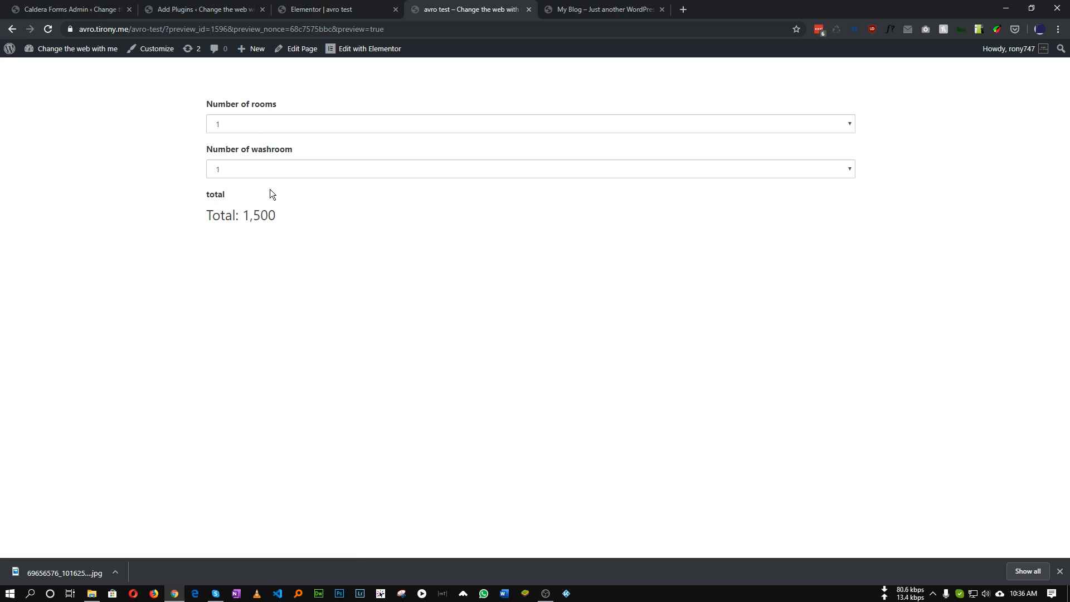
double_click(247, 218)
click(249, 125)
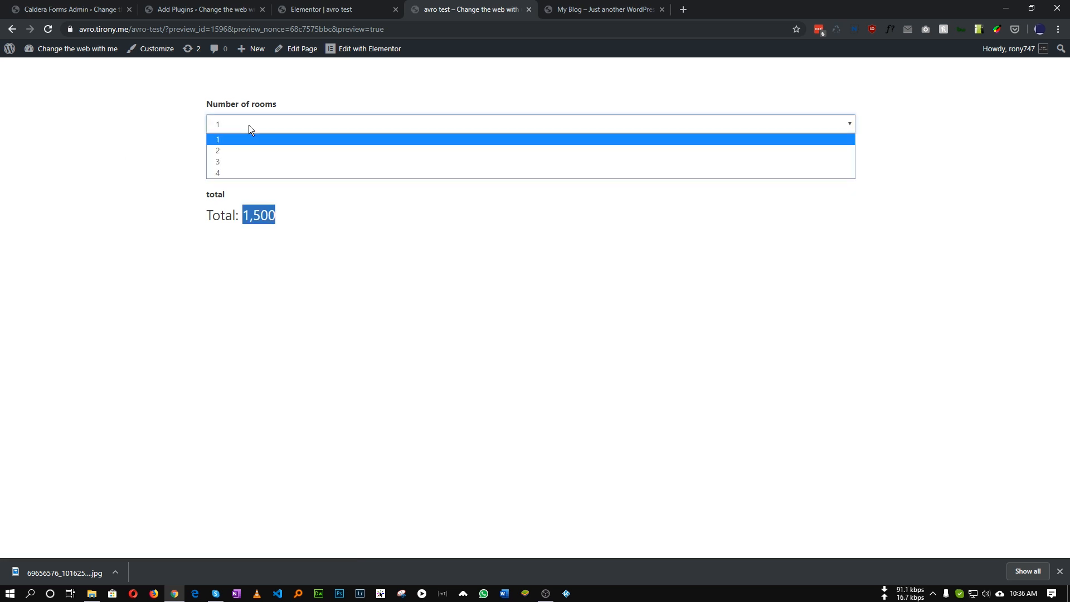
click(226, 151)
drag(246, 213, 322, 218)
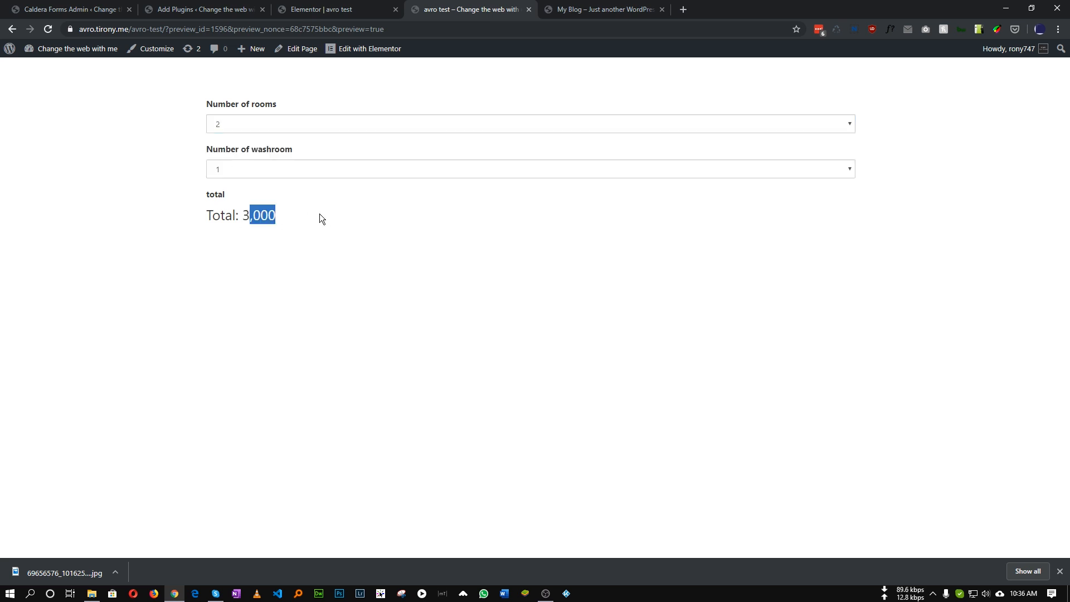
click(263, 124)
click(239, 159)
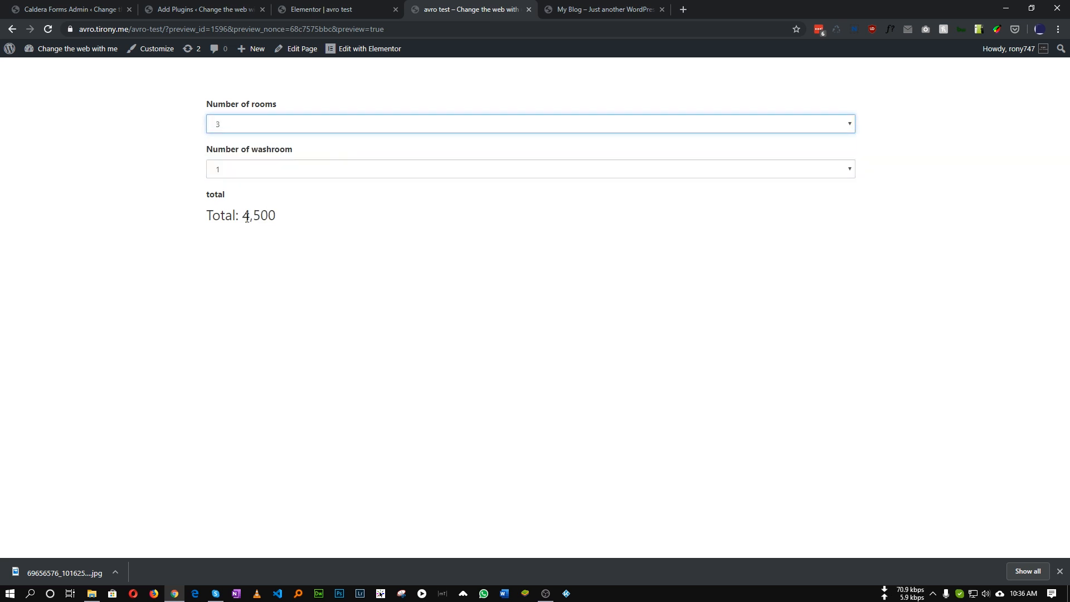
drag(244, 216, 284, 215)
click(306, 233)
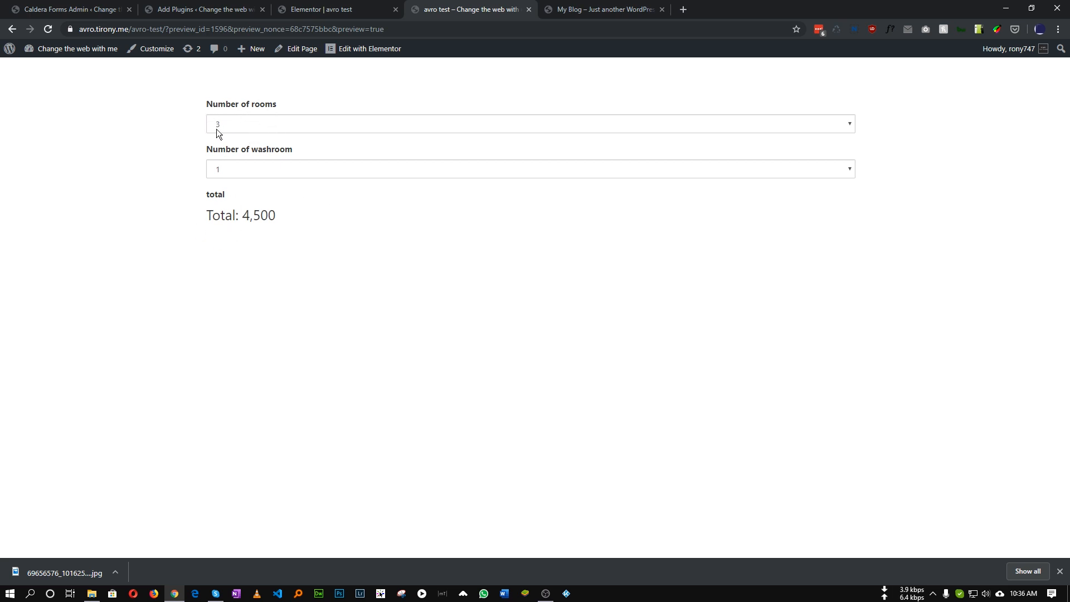
Step: Add a line to the total's operator group in the form editor that adds Number of washroom, and save the form
click(79, 9)
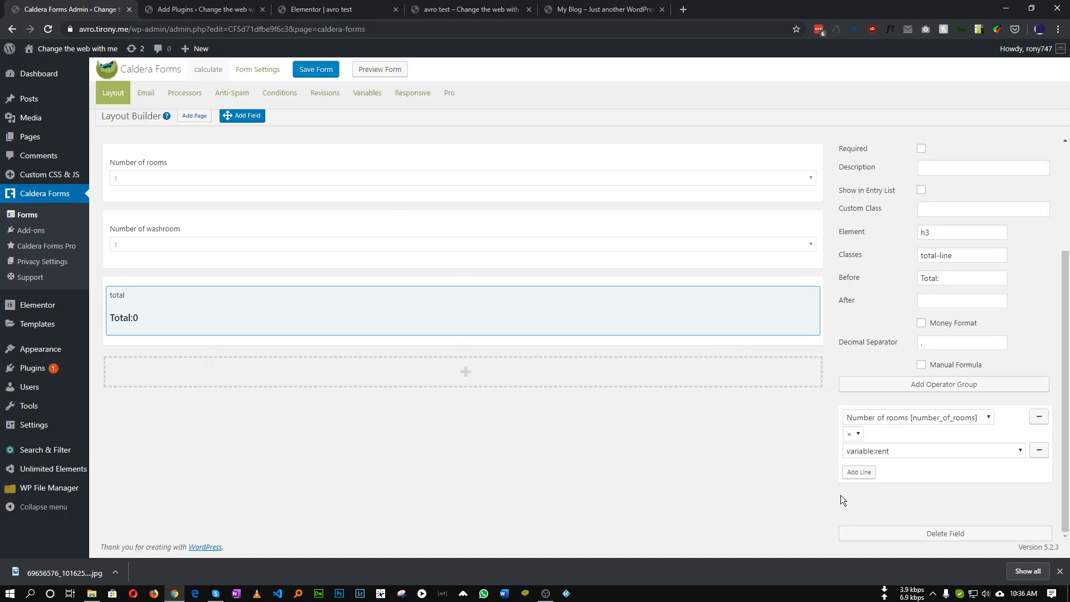
click(860, 472)
click(883, 483)
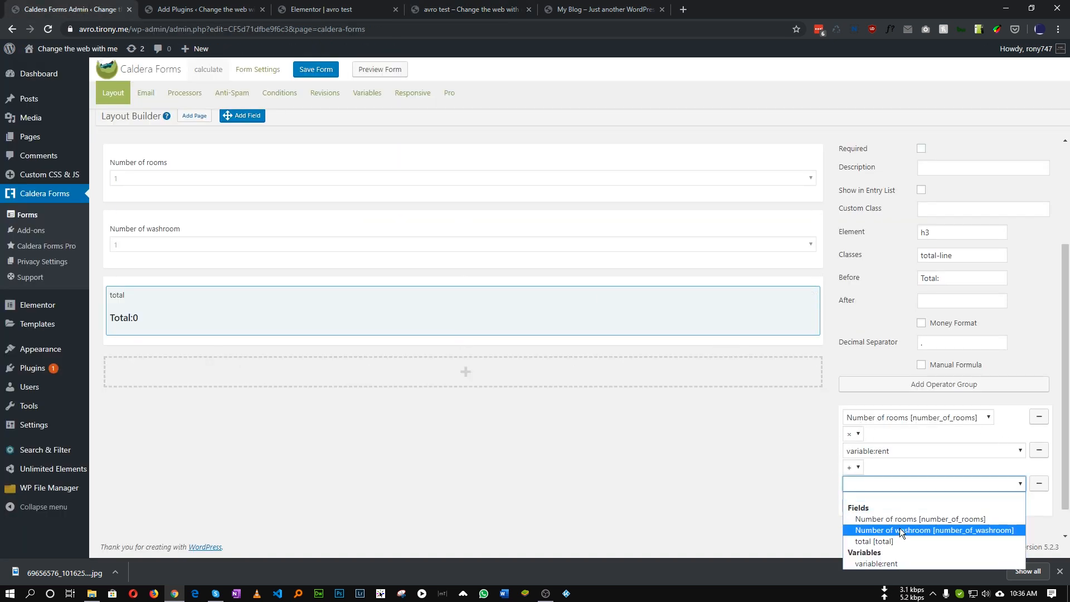
click(919, 530)
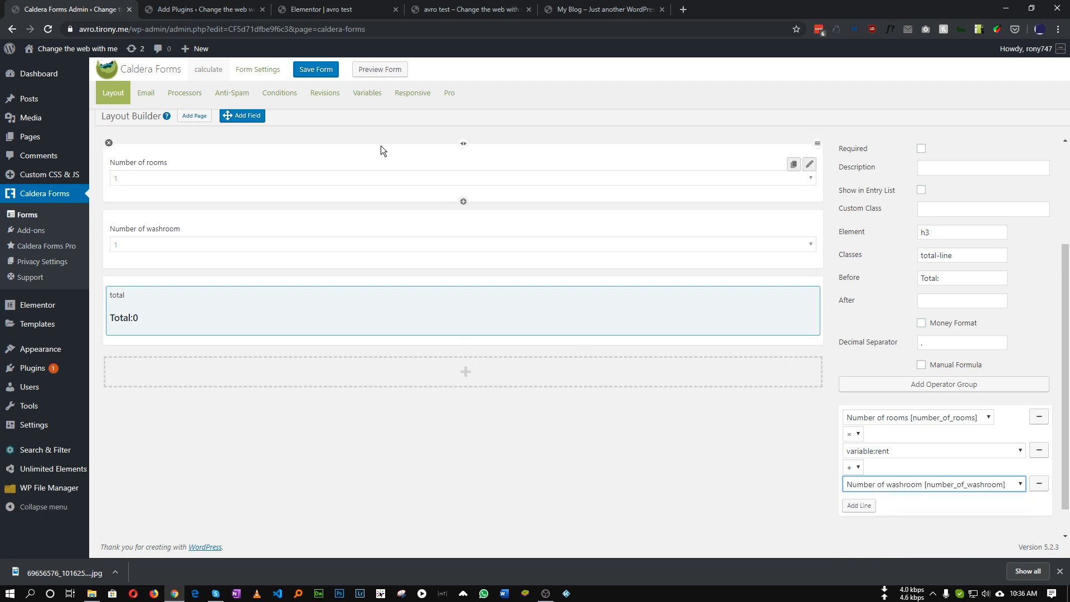
click(316, 70)
Step: Reload the preview page and check the total with Number of washroom set to 2 and 3
click(471, 9)
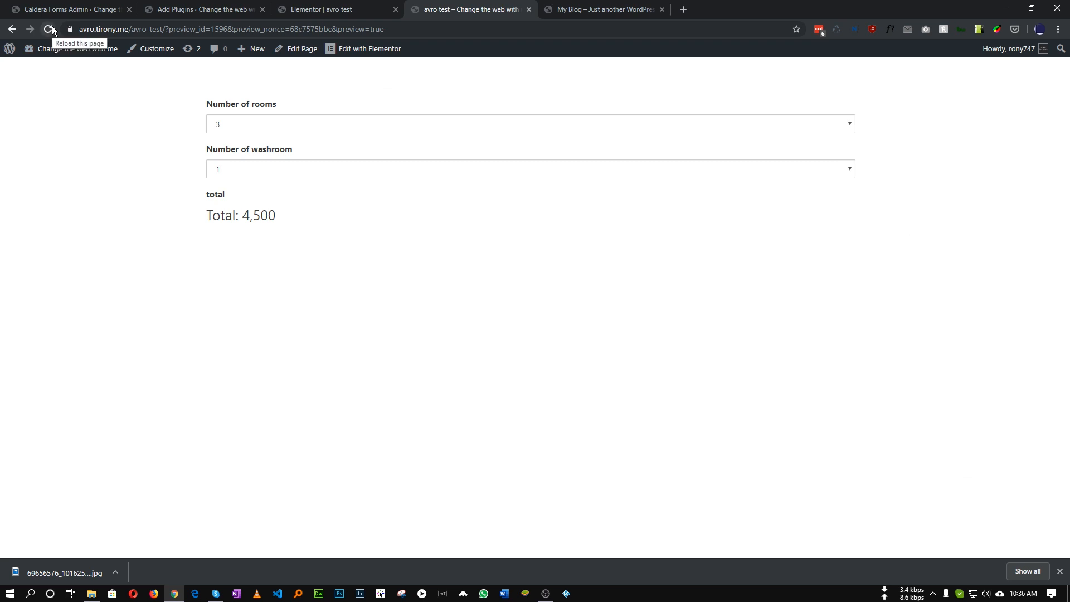
click(52, 26)
click(238, 173)
click(224, 193)
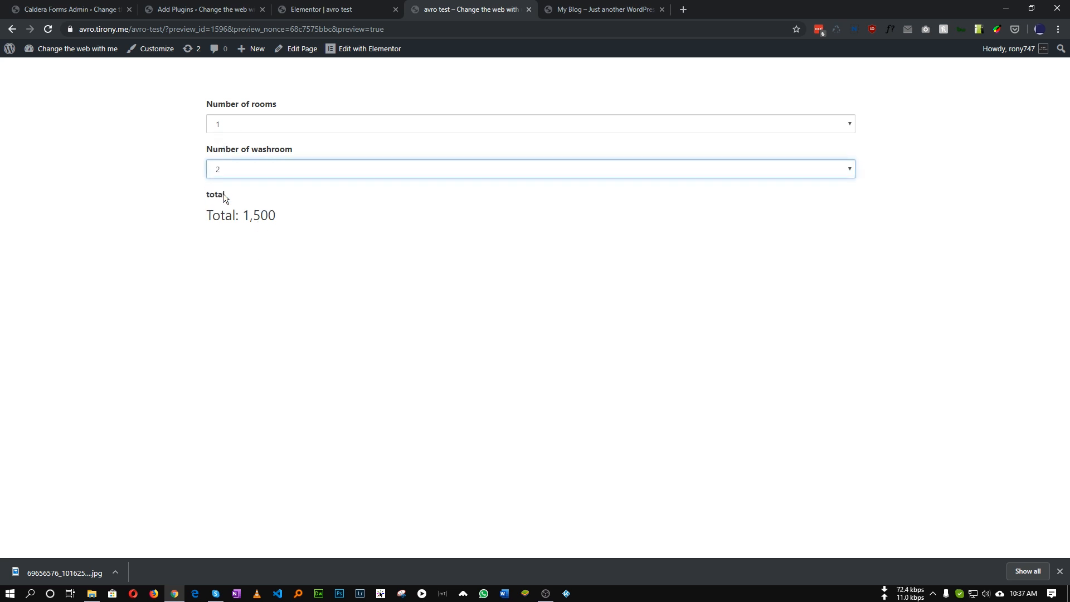
double_click(260, 215)
click(245, 172)
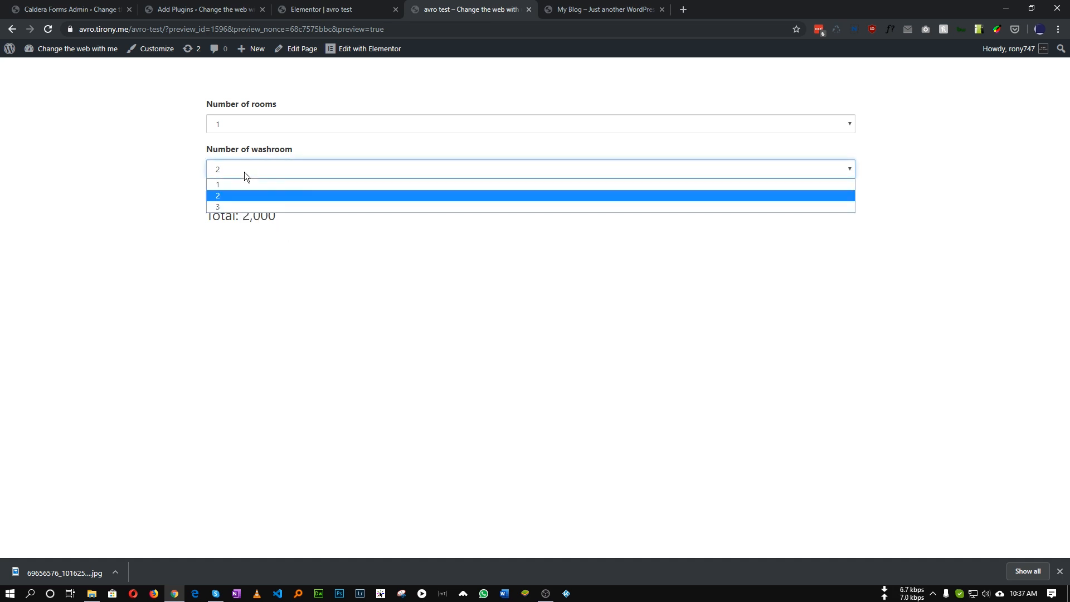
click(227, 207)
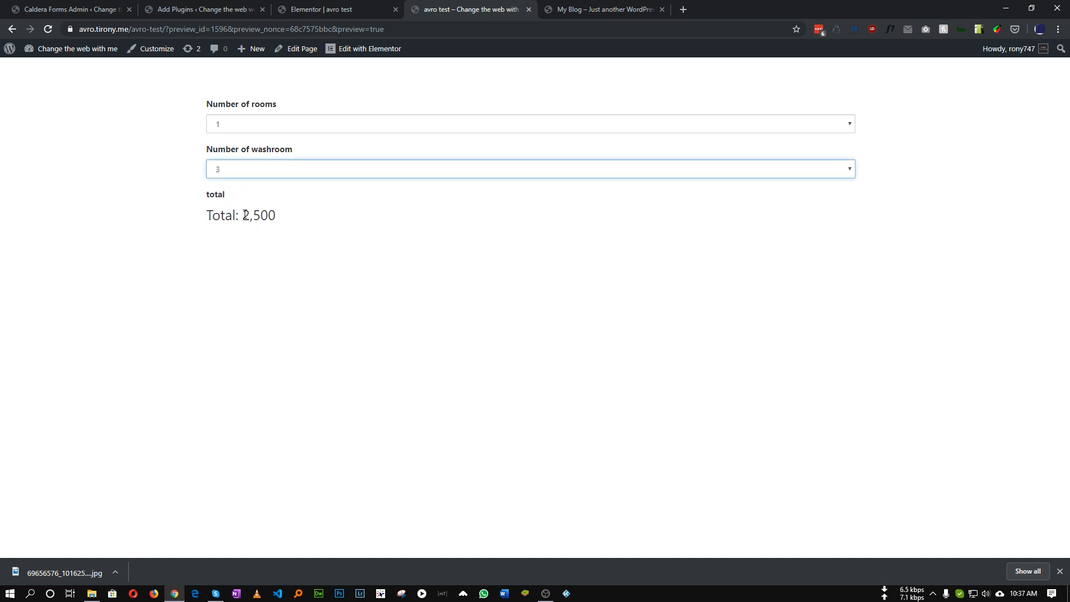
drag(243, 215, 279, 213)
click(336, 263)
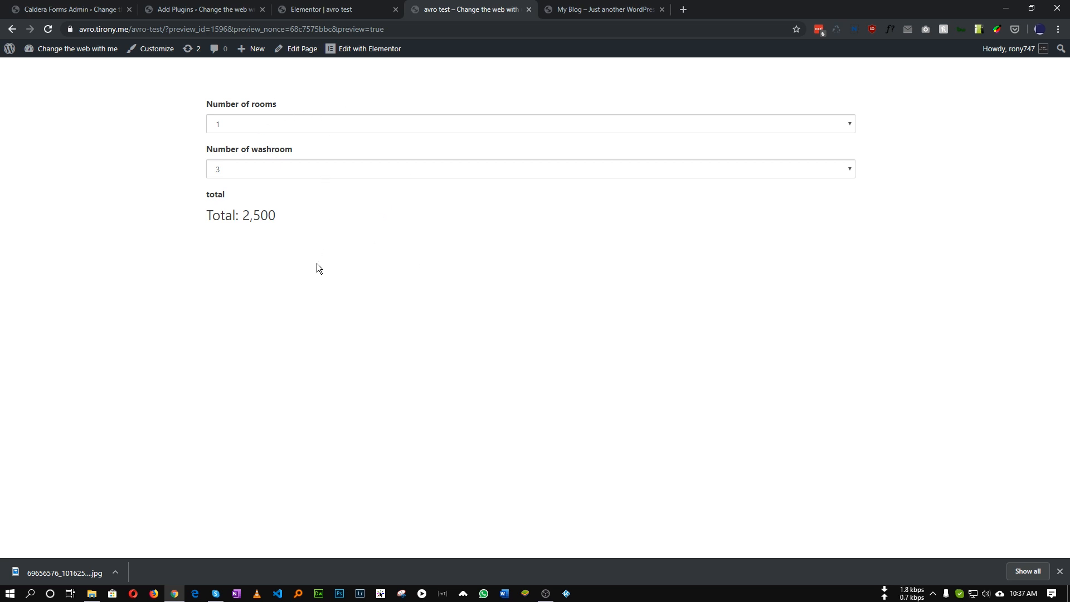
Step: Set Number of rooms to 3 in the preview and check the combined total with 3 washrooms
drag(244, 220, 281, 217)
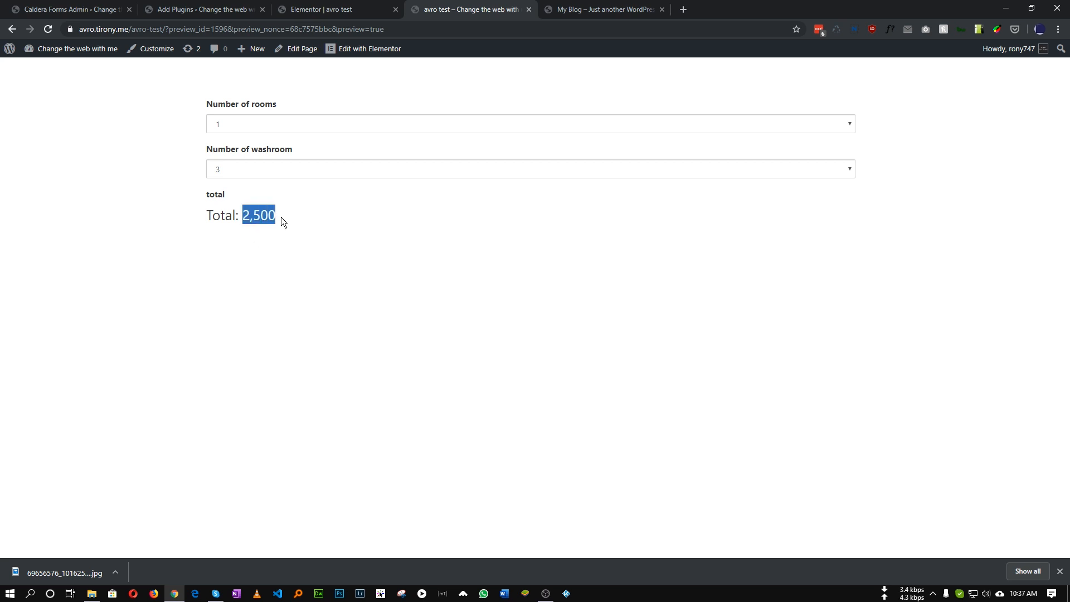
click(297, 228)
click(223, 120)
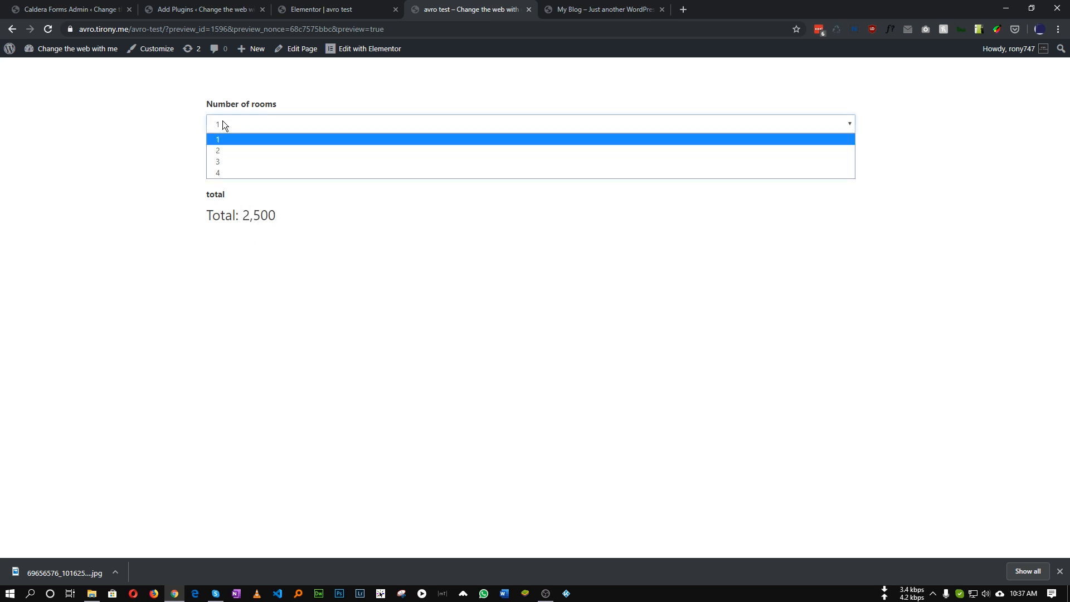
click(220, 161)
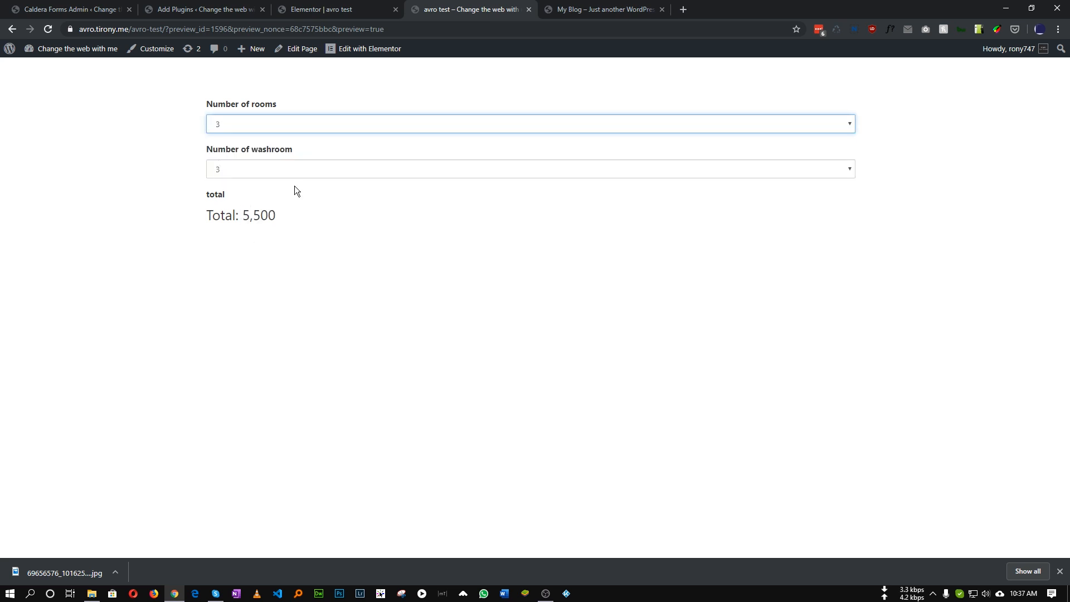
drag(279, 214, 245, 216)
click(279, 226)
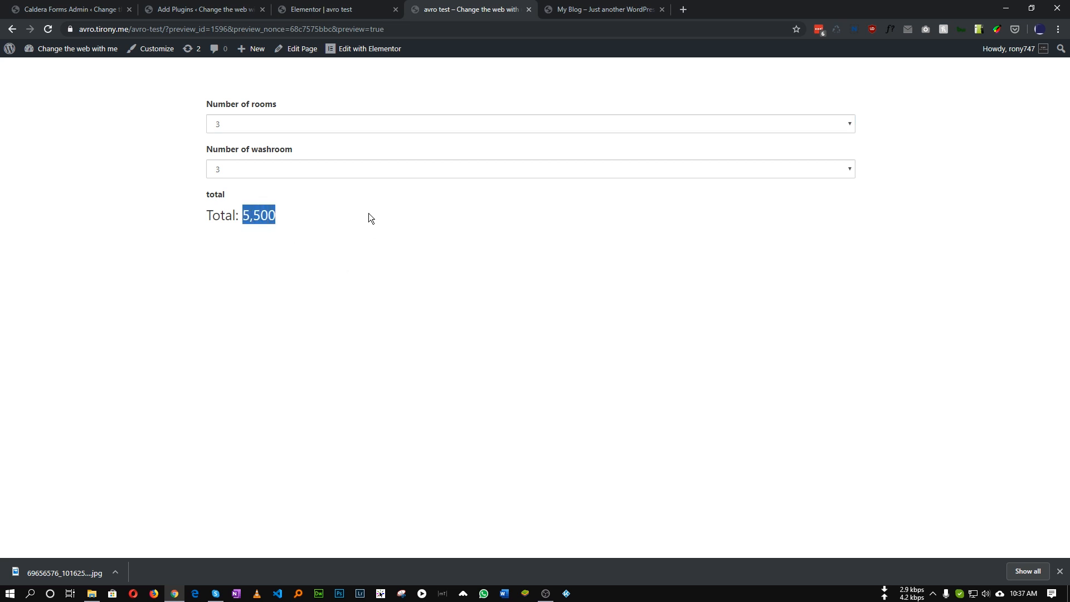
Step: Return to the form editor and turn the total field's manual formula option on and back off
click(90, 5)
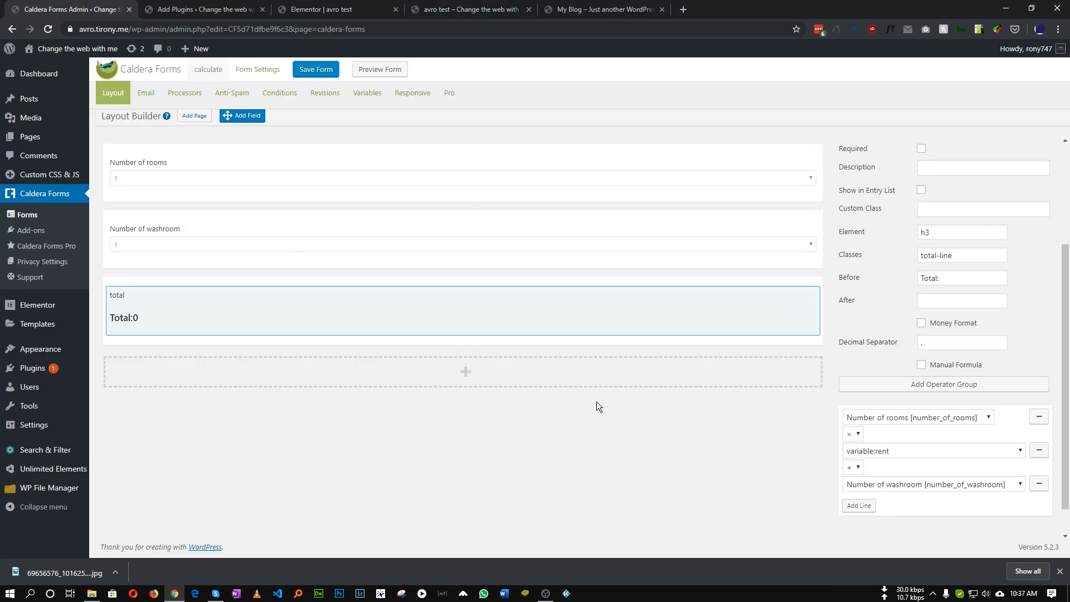
click(955, 367)
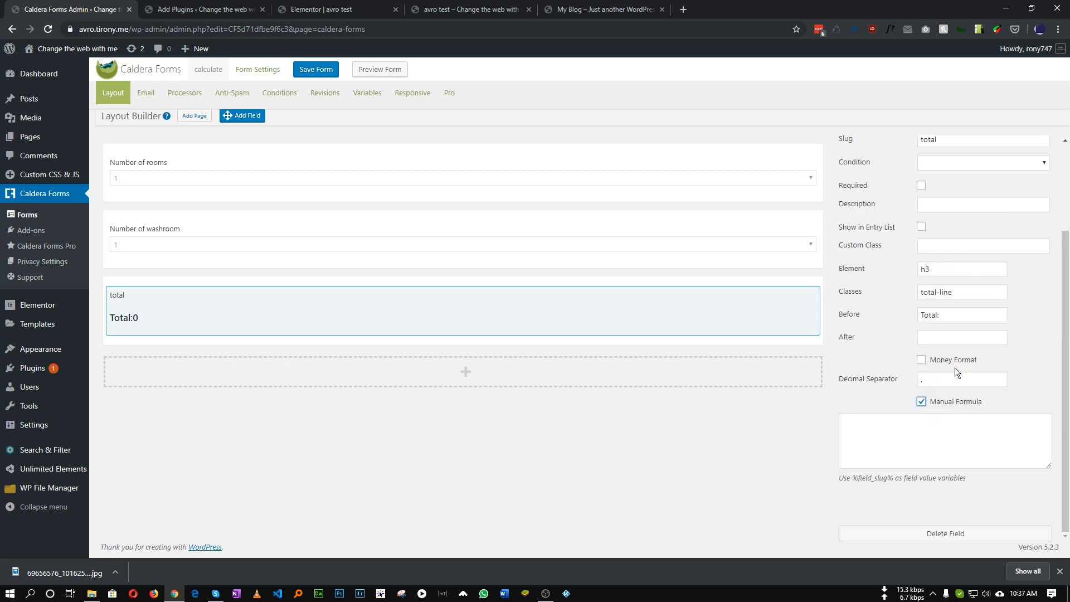
click(968, 447)
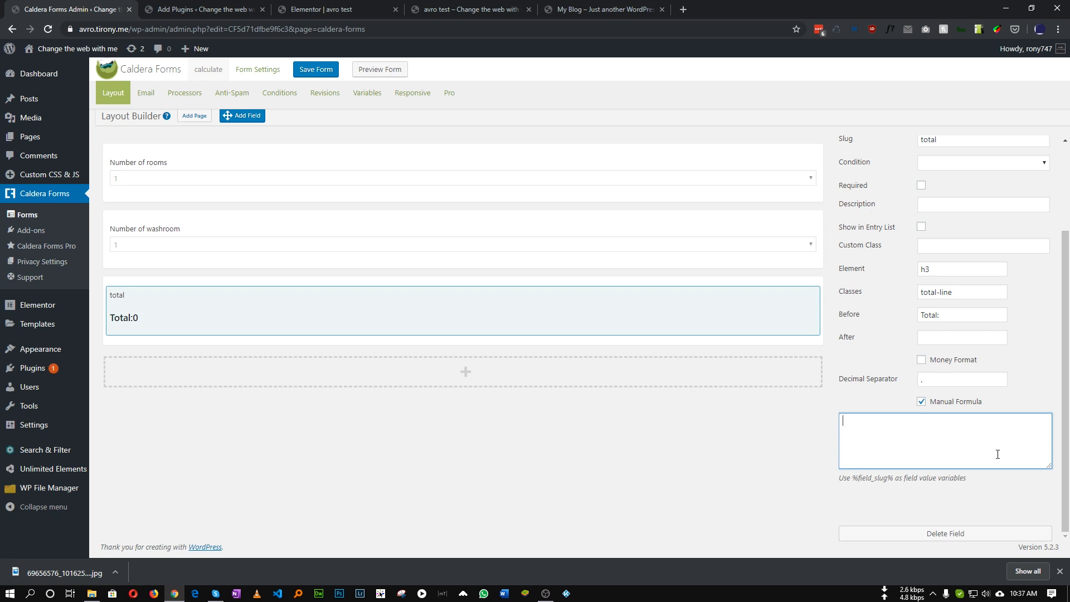
click(921, 403)
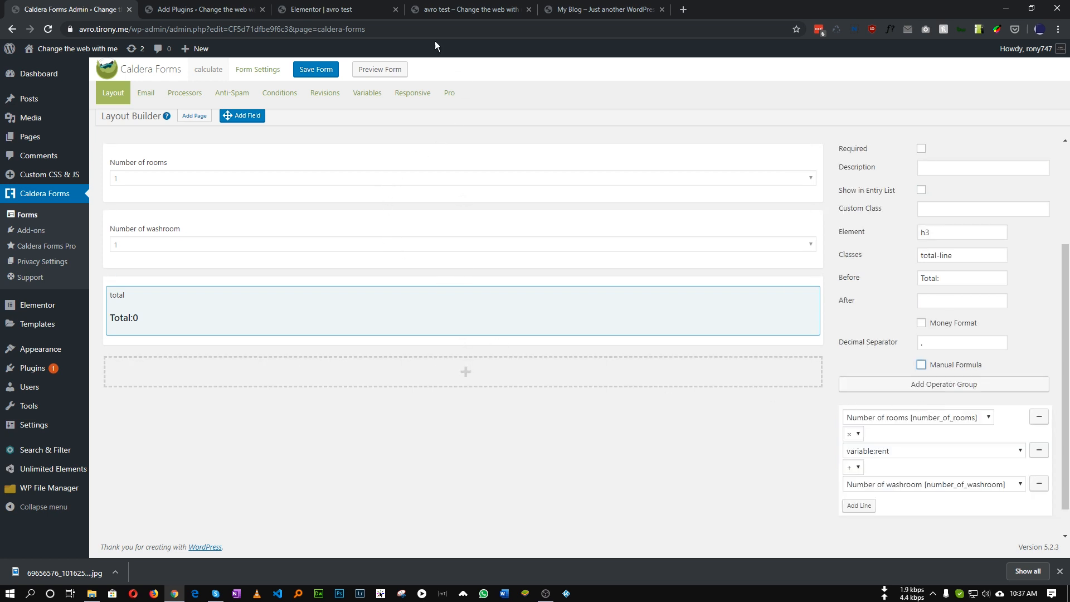
Step: Open the Windows Calculator over the form editor and divide 25 by 100
click(373, 99)
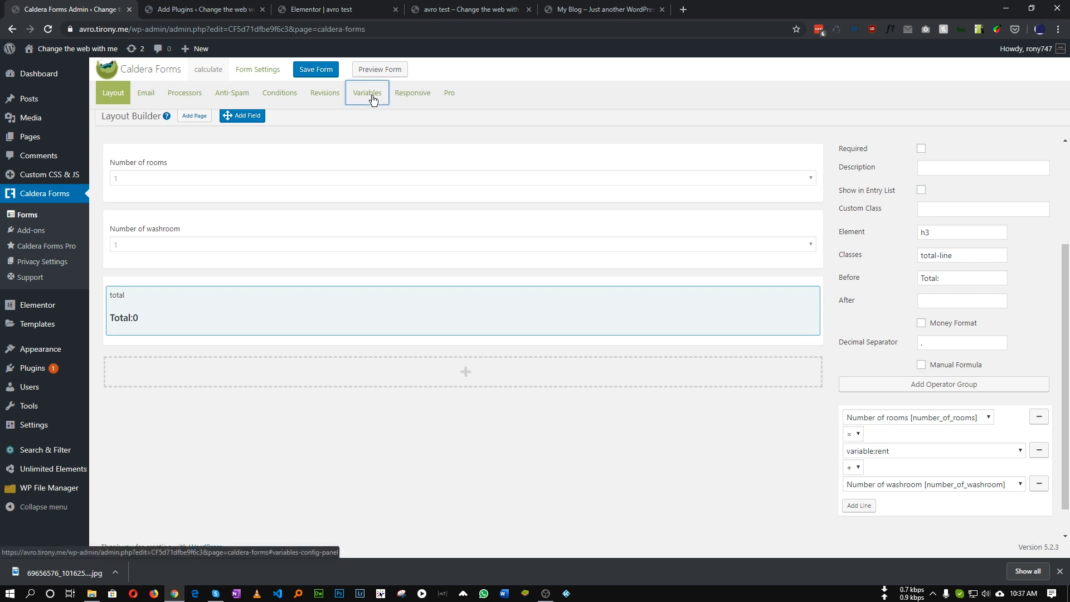
click(321, 351)
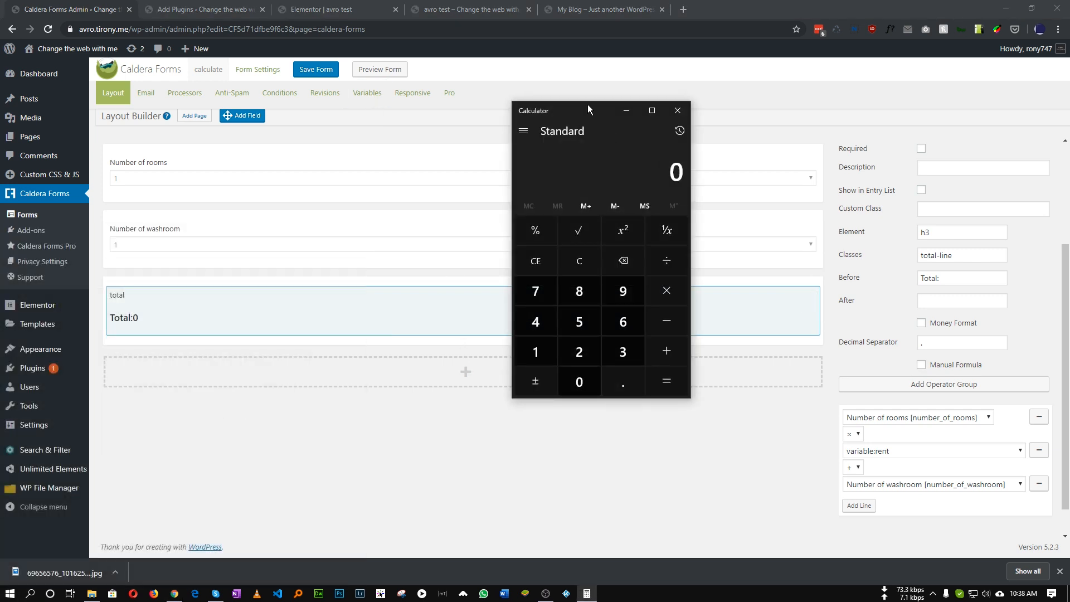
drag(587, 105, 521, 185)
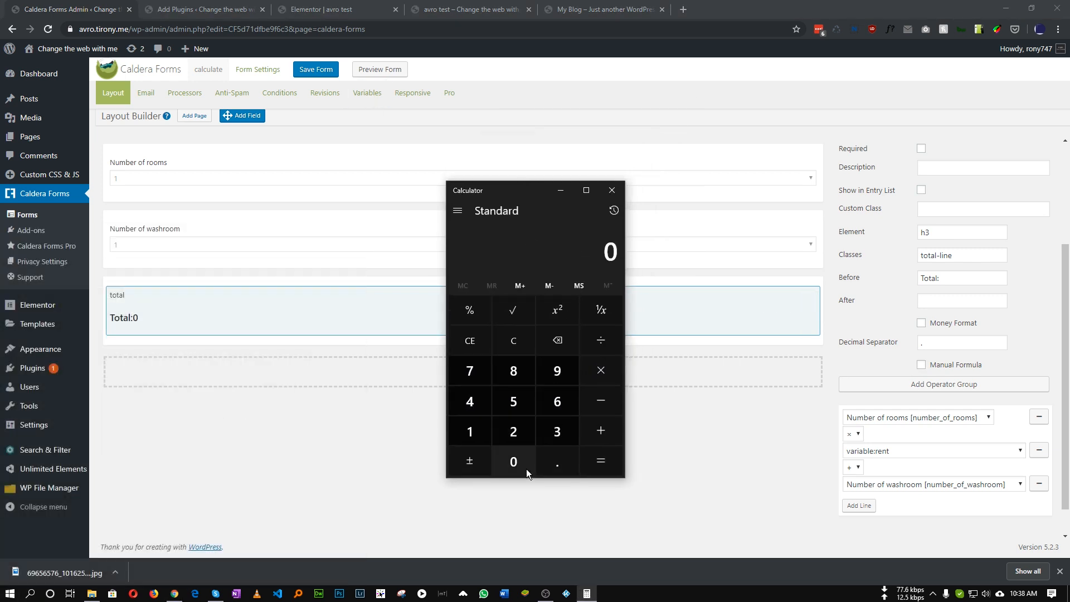
click(513, 431)
click(514, 401)
click(605, 344)
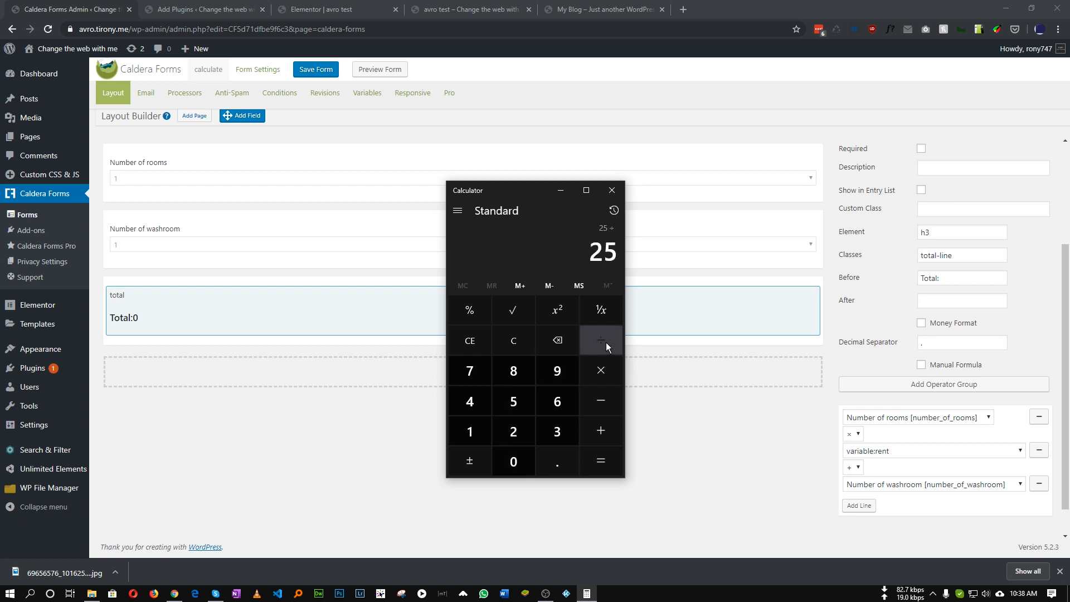
click(474, 432)
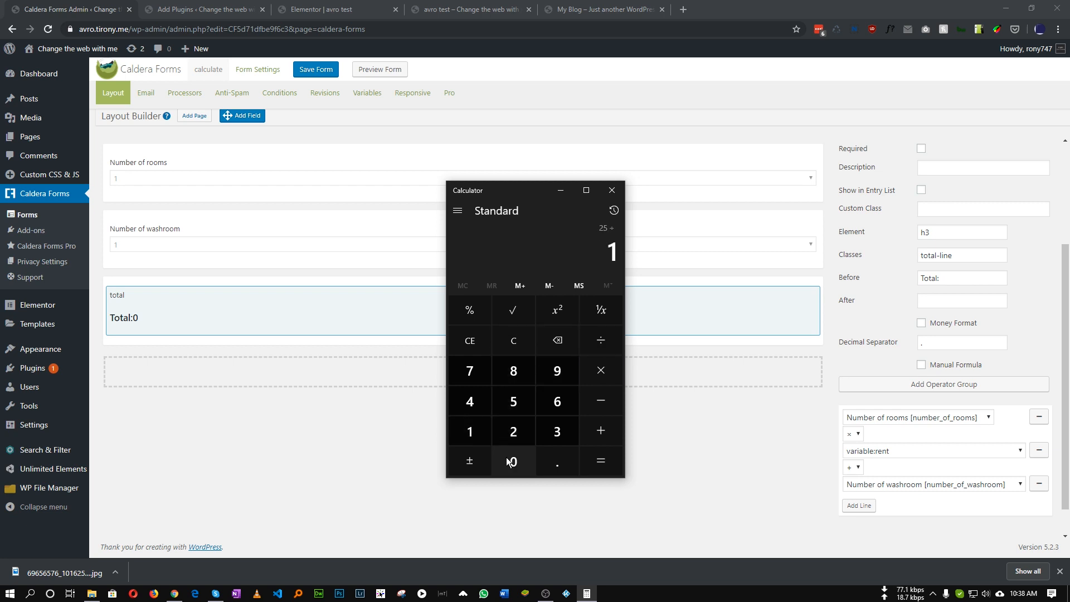
click(513, 462)
click(514, 462)
click(601, 461)
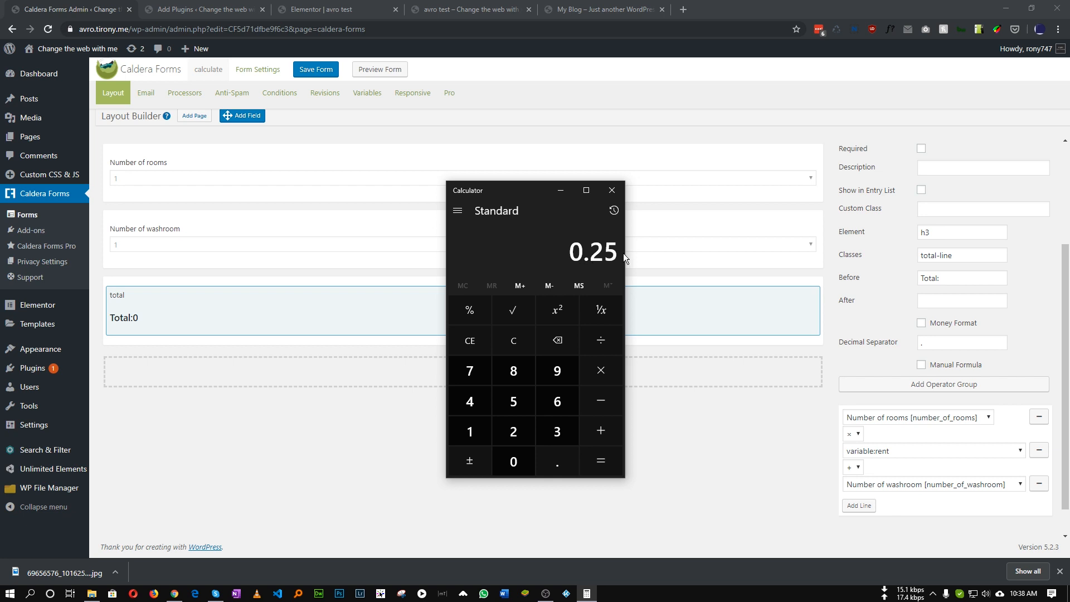
Step: Clear the calculator and divide 30 by 100
click(514, 340)
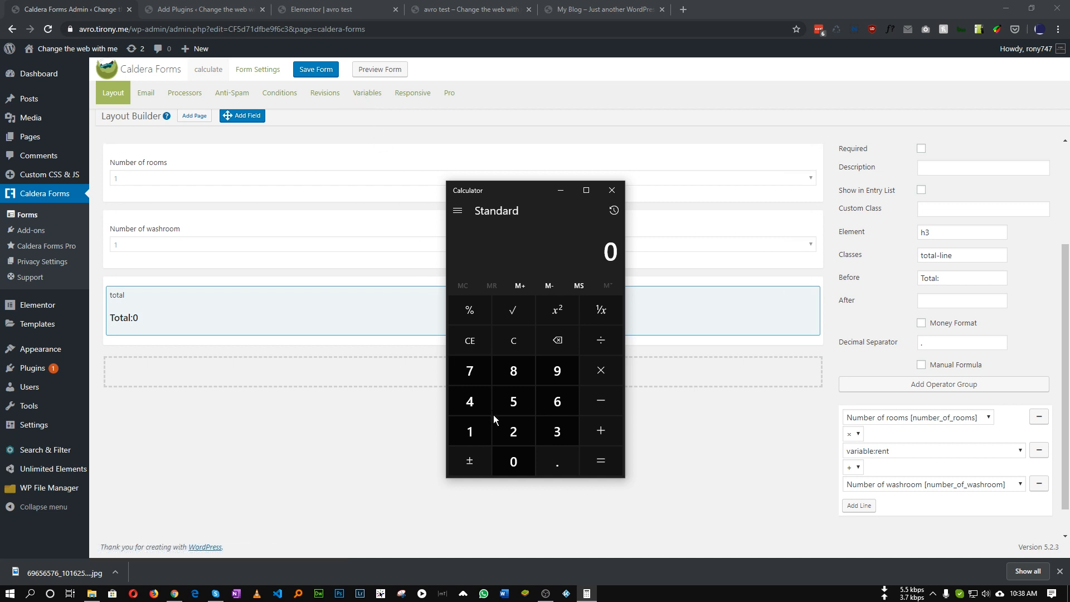
click(538, 435)
key(0)
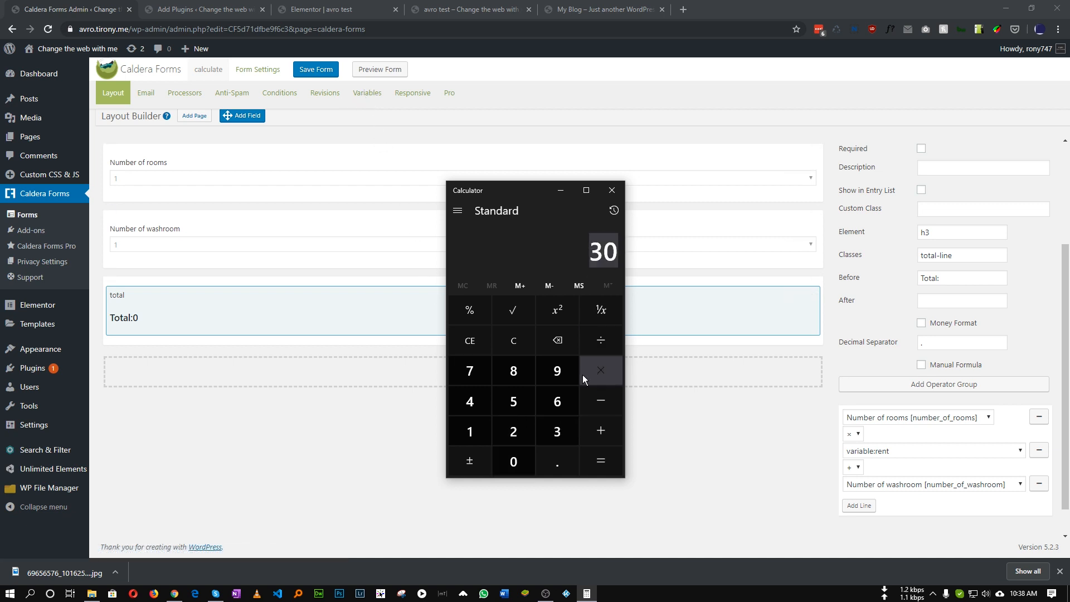
click(603, 347)
click(463, 435)
double_click(513, 462)
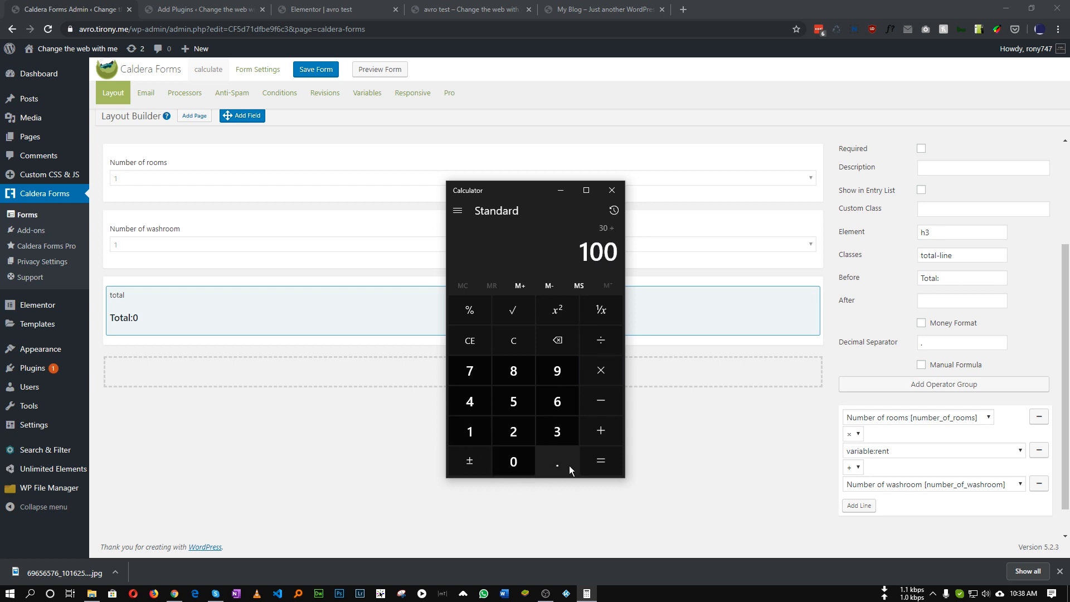
click(603, 462)
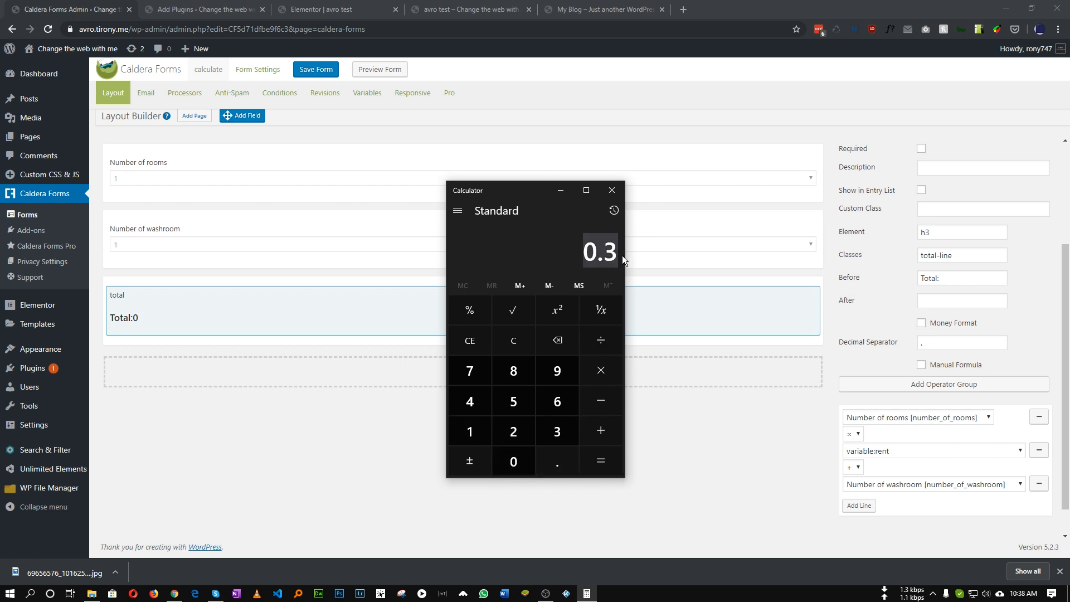
click(516, 440)
click(514, 430)
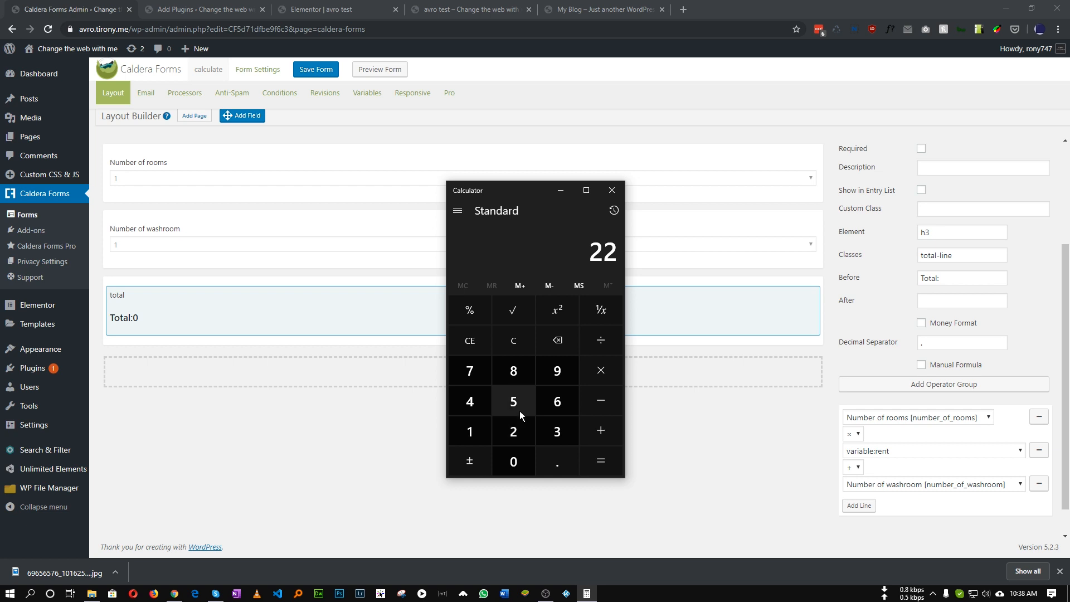
click(513, 346)
click(514, 402)
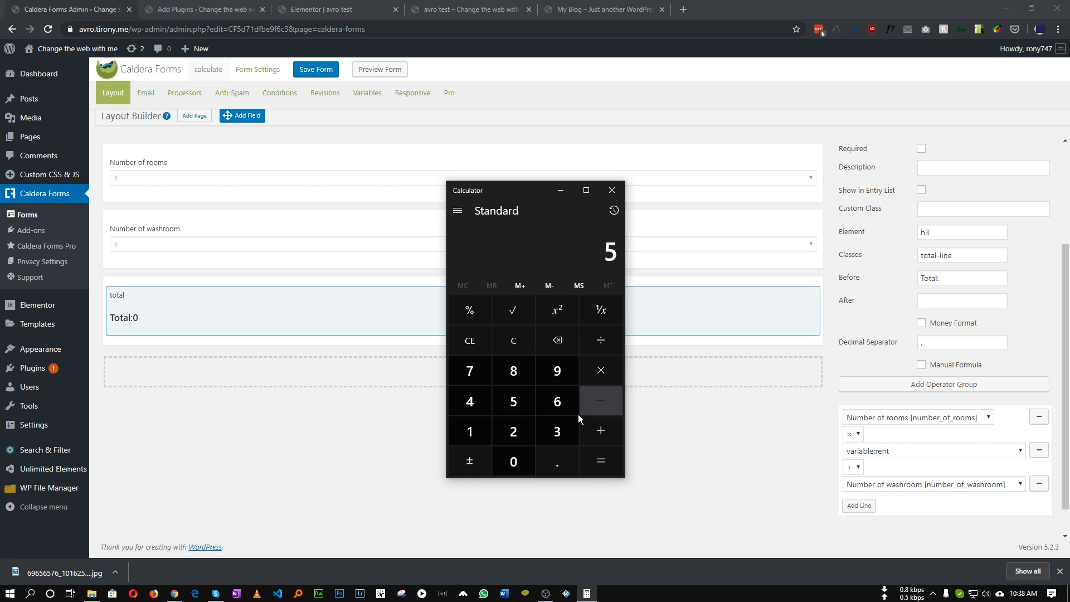
click(522, 349)
Step: Divide 25 by 100 in the calculator and highlight the result
click(520, 437)
click(514, 402)
click(601, 340)
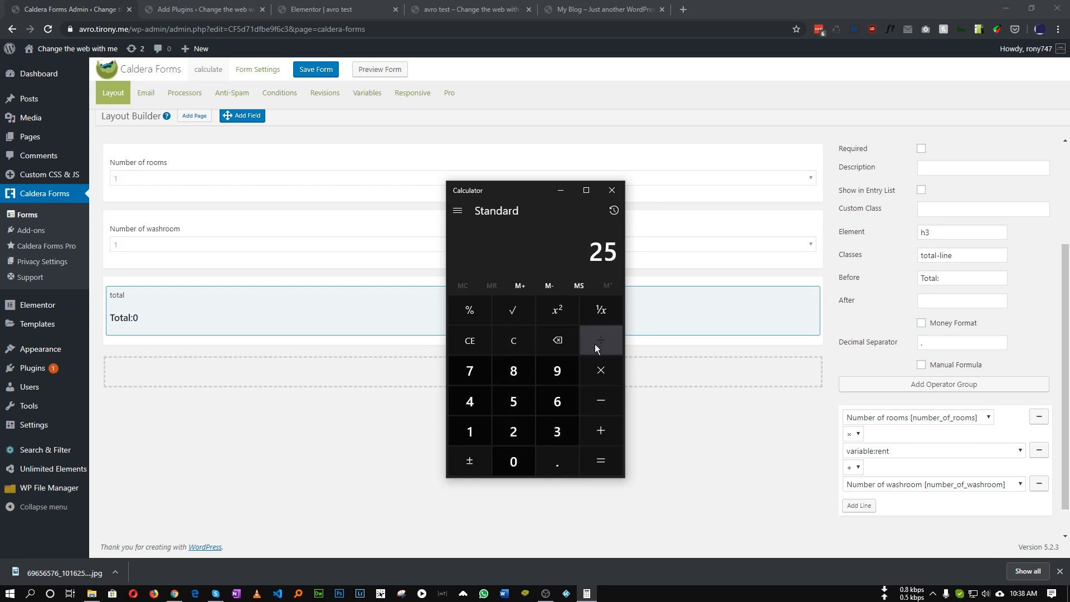
click(470, 431)
click(513, 461)
click(513, 462)
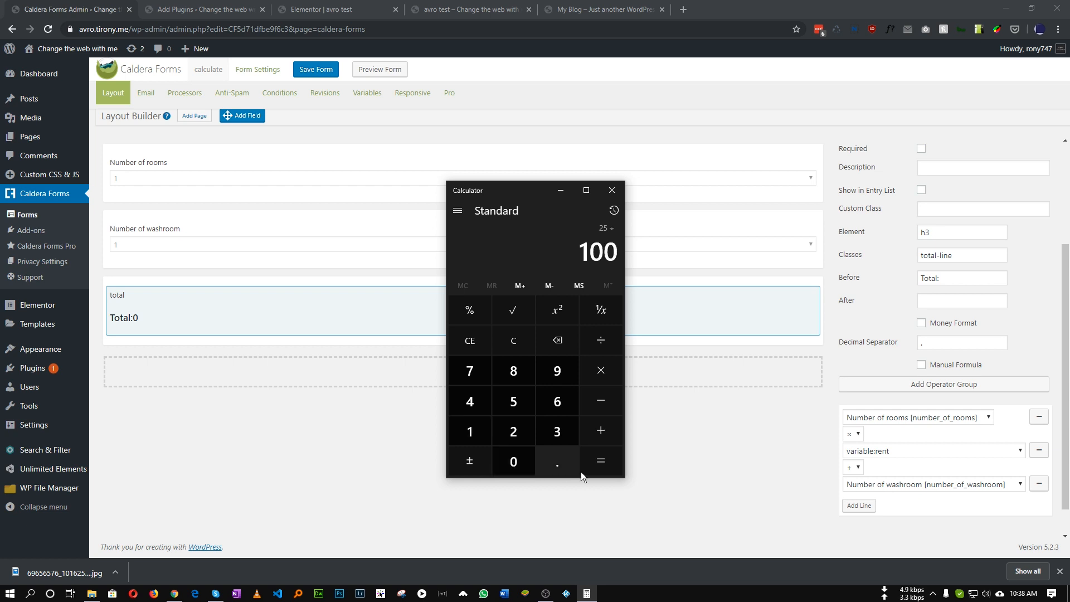
click(600, 460)
drag(584, 252, 614, 251)
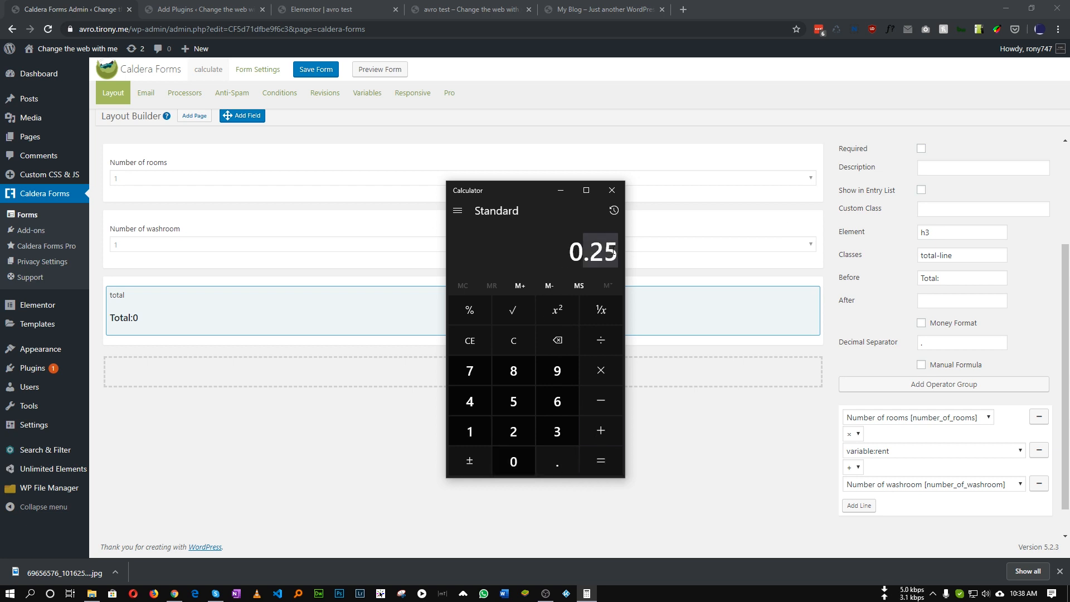
Step: Add a static form variable named discount with the value 0.25 and save the form
click(370, 98)
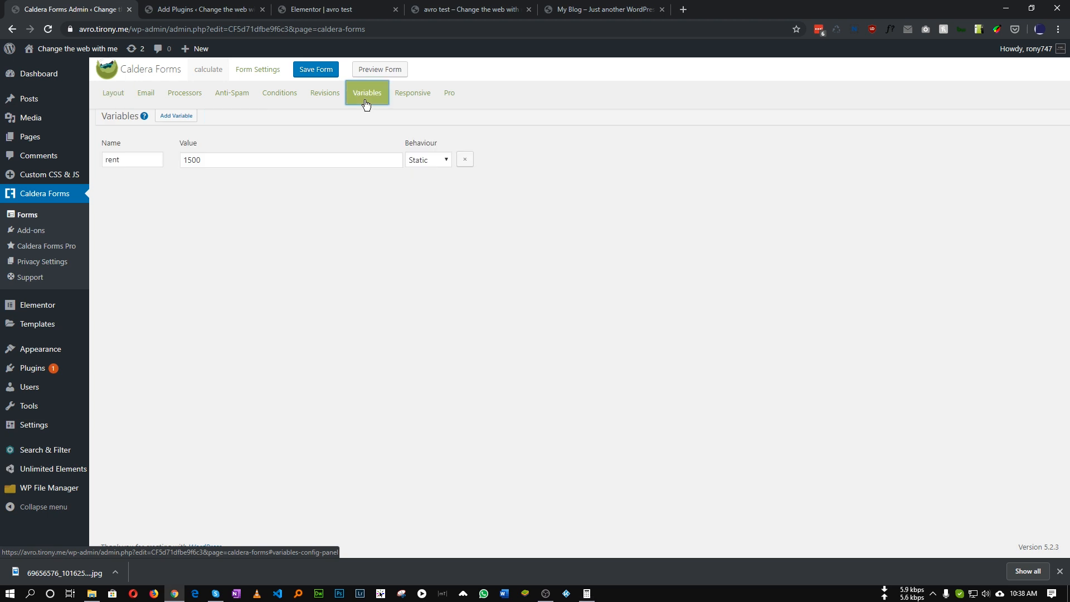
click(177, 116)
click(130, 179)
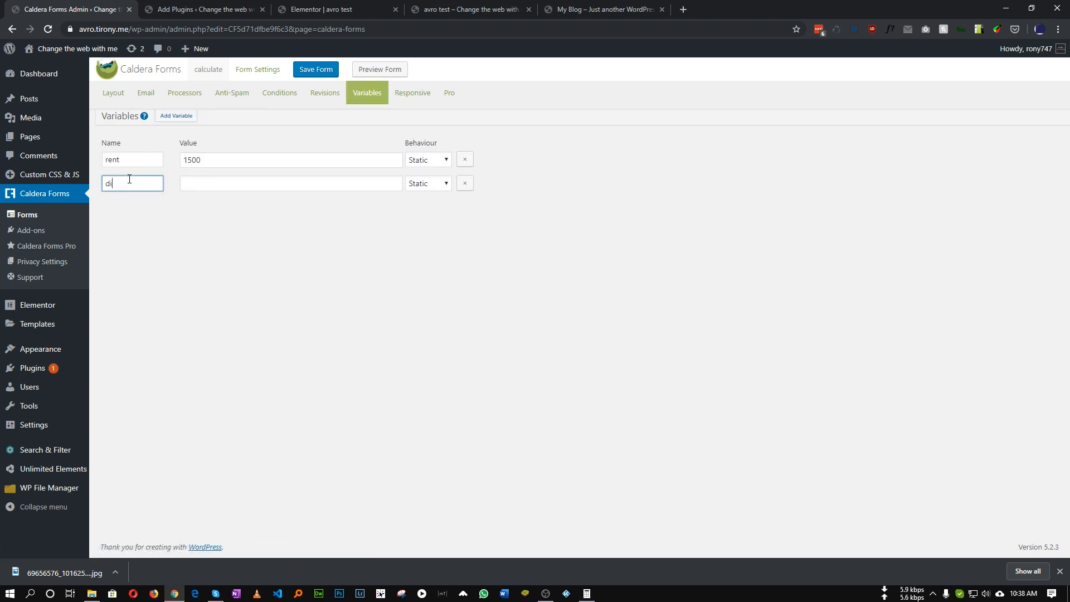
text(discount)
click(216, 184)
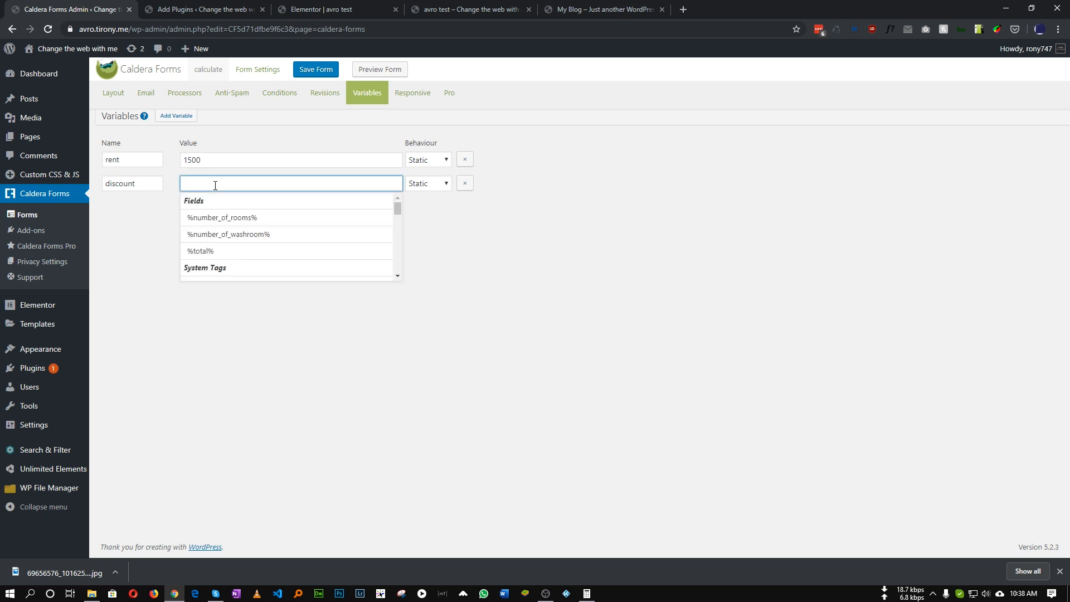
text(0.25)
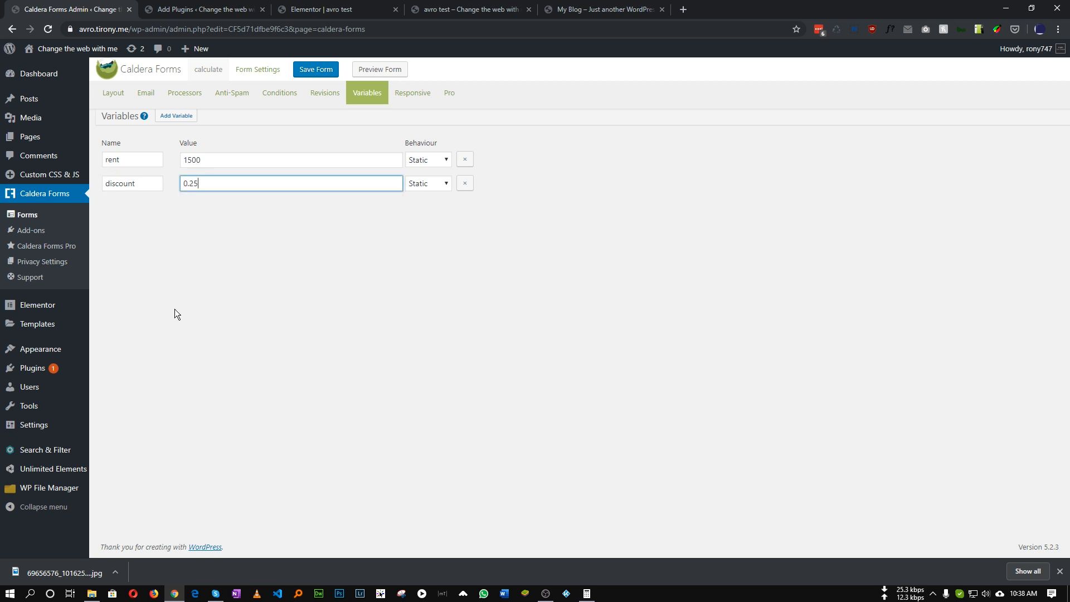
key(ctrl+a)
click(322, 70)
Step: Return to the form layout and turn on the total field's manual formula option
click(112, 93)
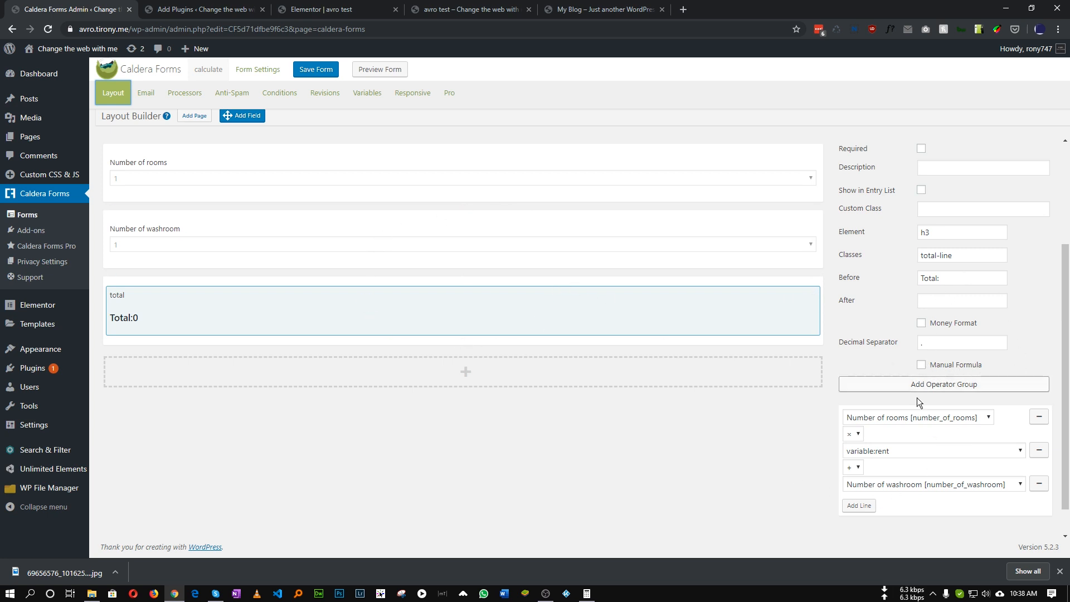
click(922, 365)
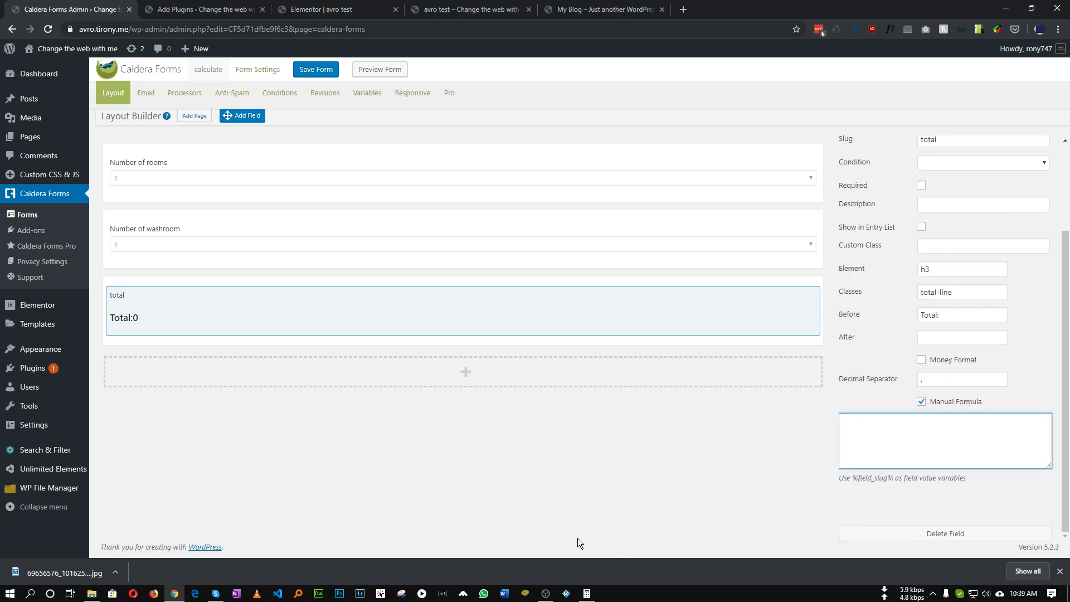
Step: Bring the Windows Calculator back over the form editor, clear it and compute 1 × 1500 + 500
click(587, 594)
drag(524, 190, 460, 135)
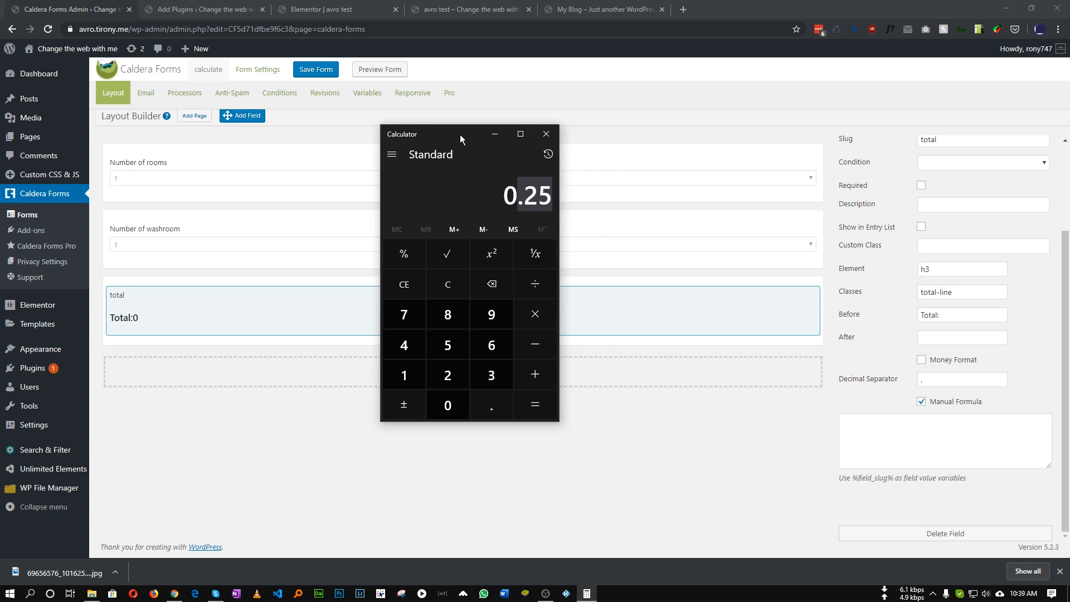
click(451, 285)
click(420, 377)
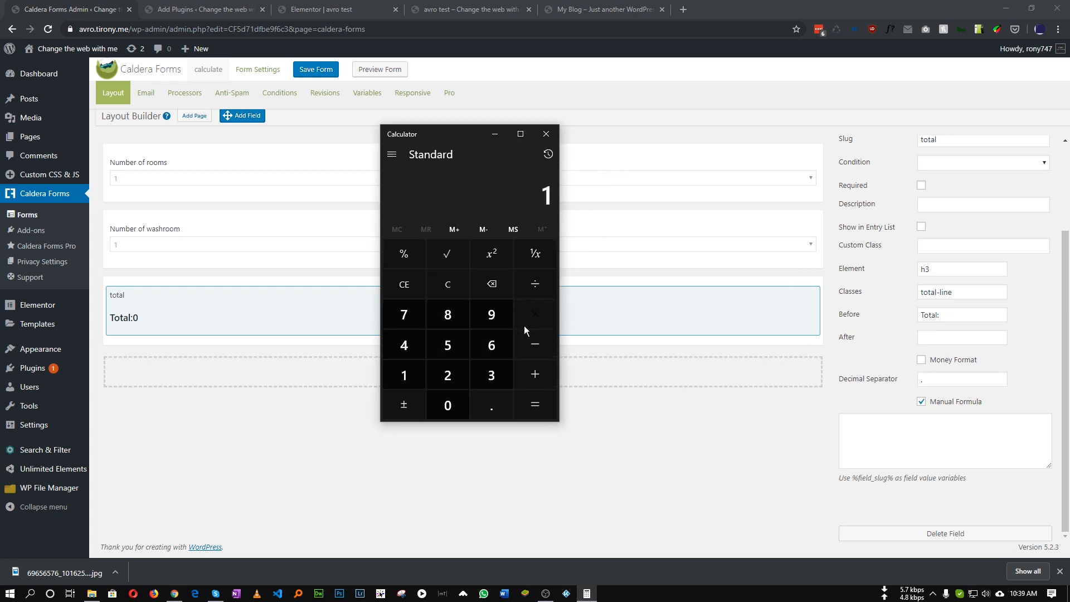
click(449, 347)
click(446, 406)
click(446, 407)
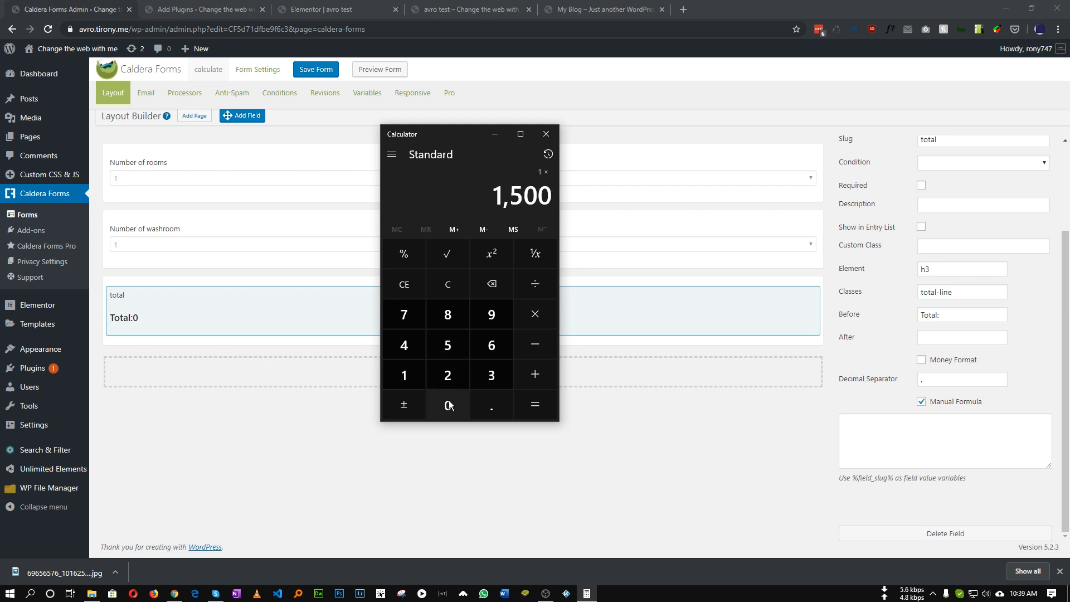
click(536, 374)
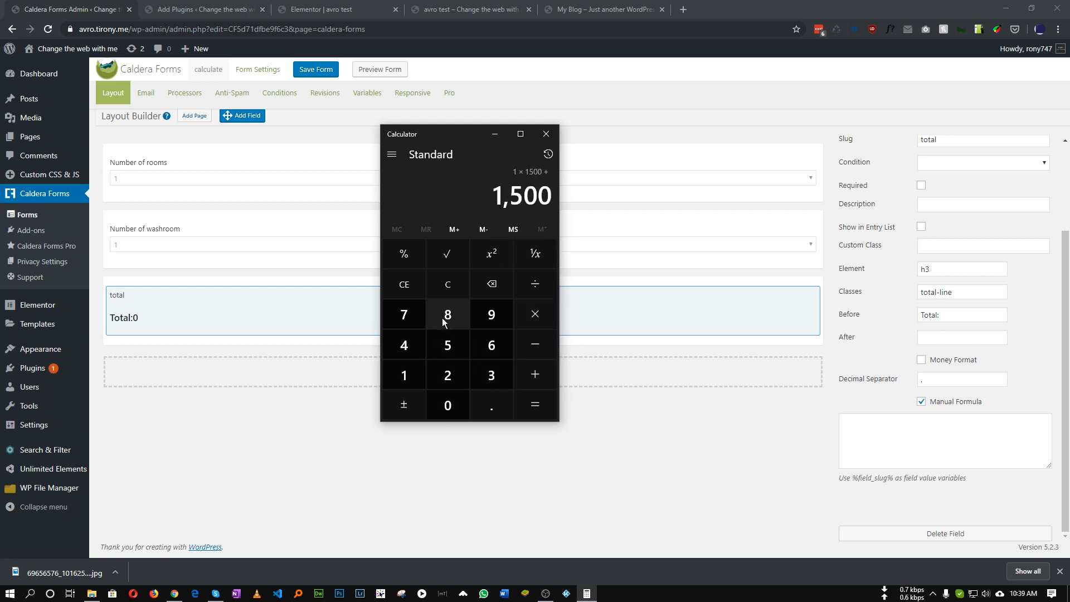
click(448, 345)
click(446, 405)
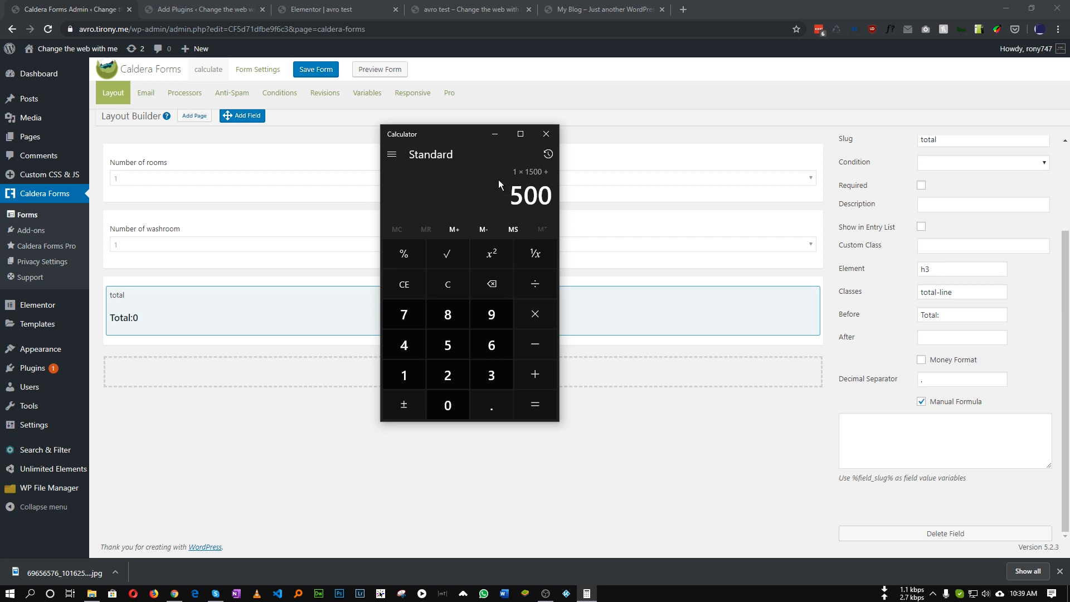
click(537, 405)
key(Escape)
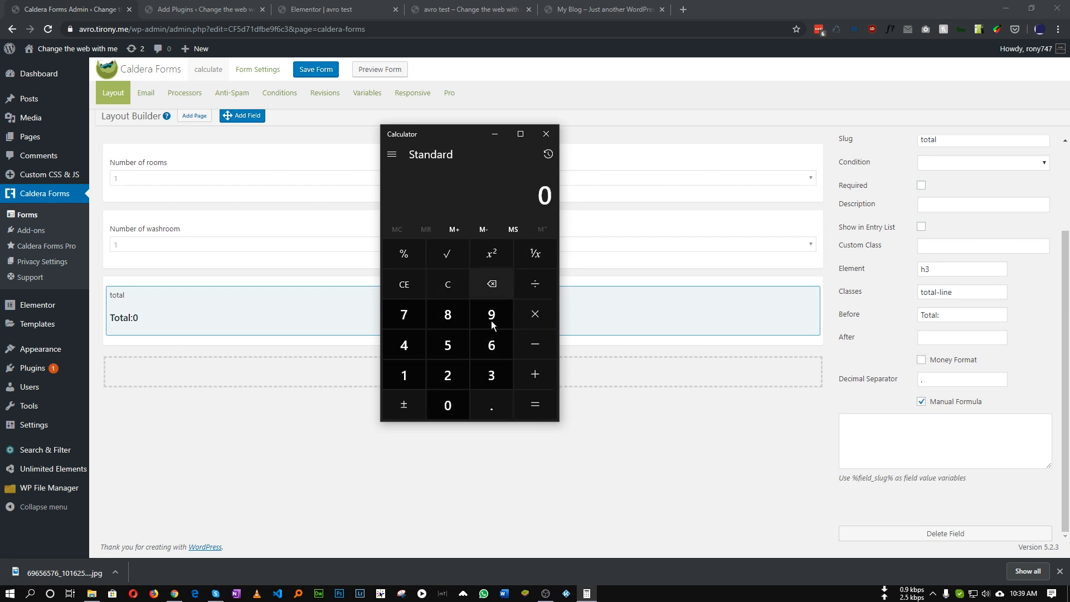
click(454, 377)
click(449, 352)
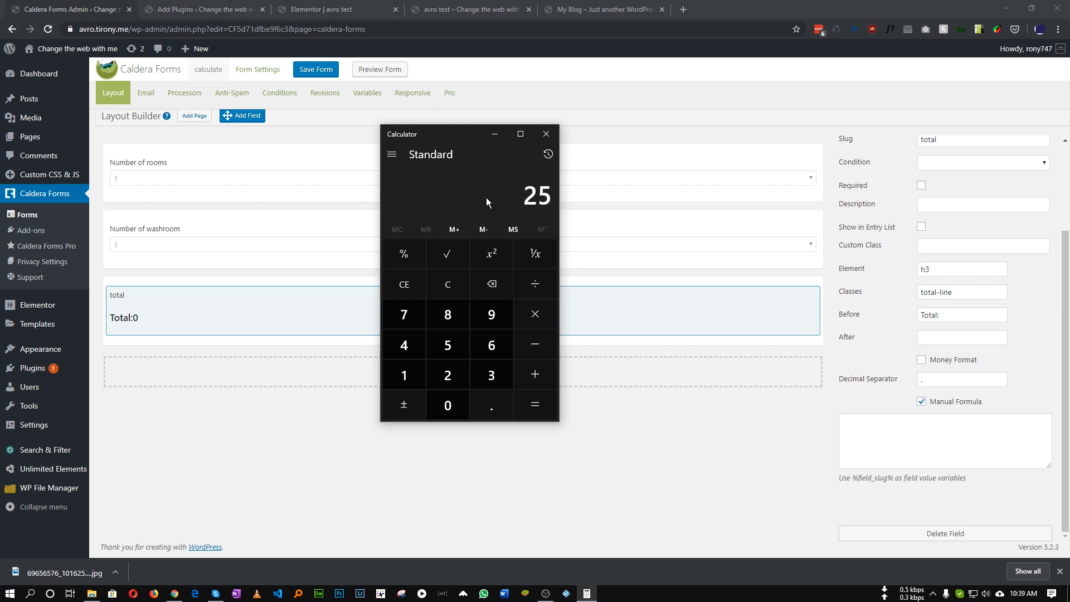
Step: Switch to the avro test preview page, check the rent total and clear the calculator
click(453, 9)
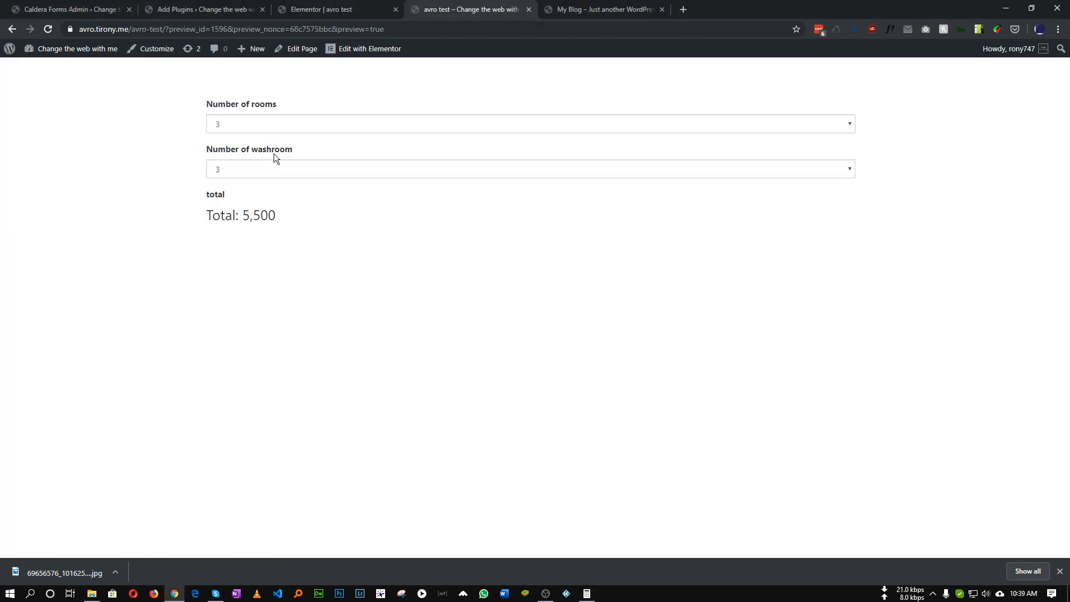
drag(243, 217, 286, 218)
double_click(289, 218)
click(587, 593)
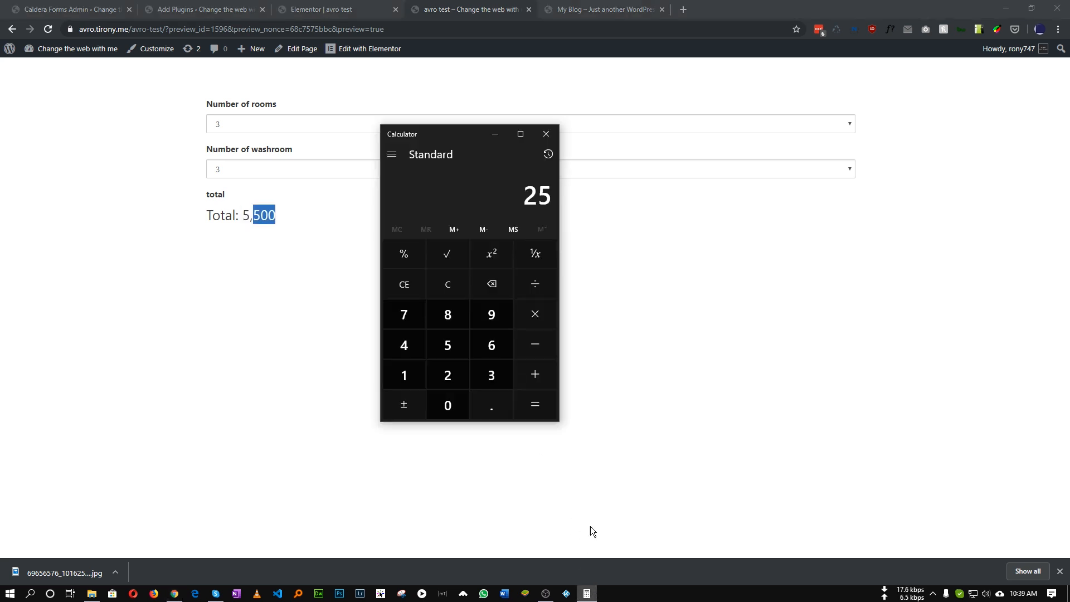
click(442, 271)
click(266, 213)
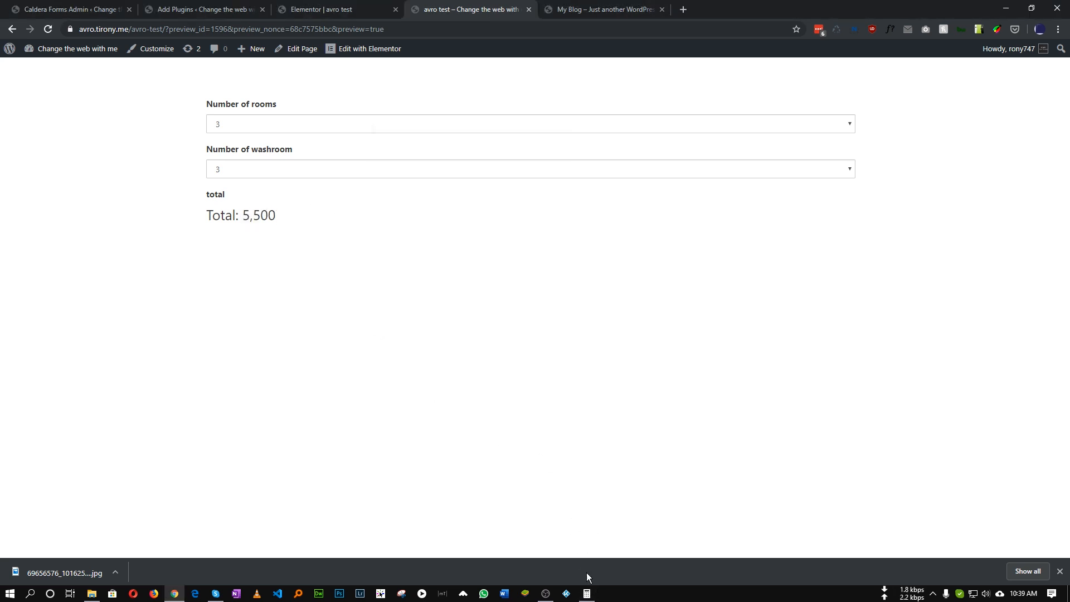
click(587, 593)
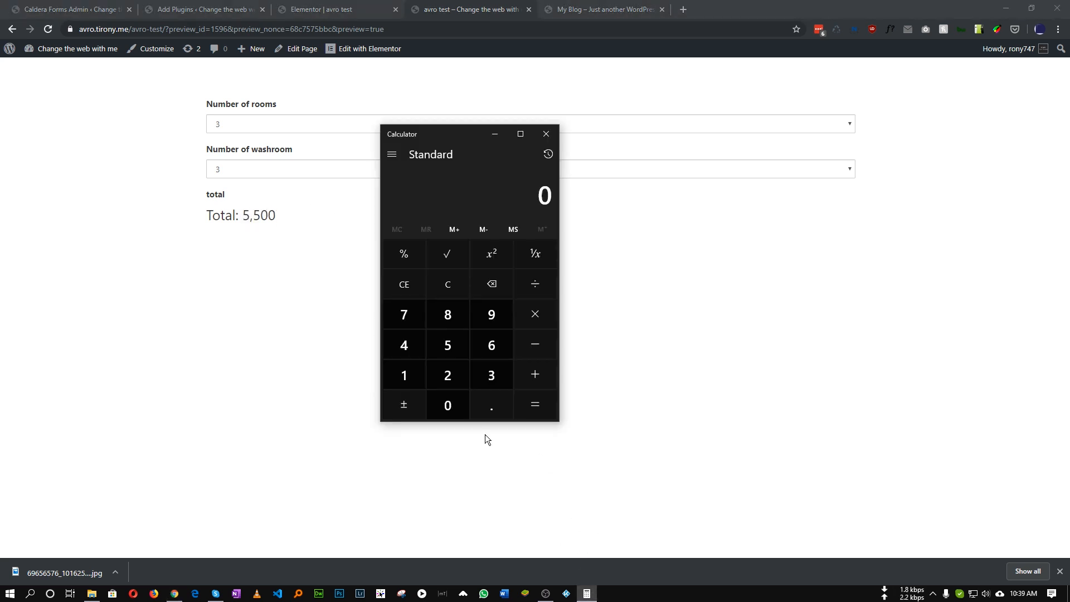
click(450, 346)
click(450, 345)
click(449, 404)
click(450, 404)
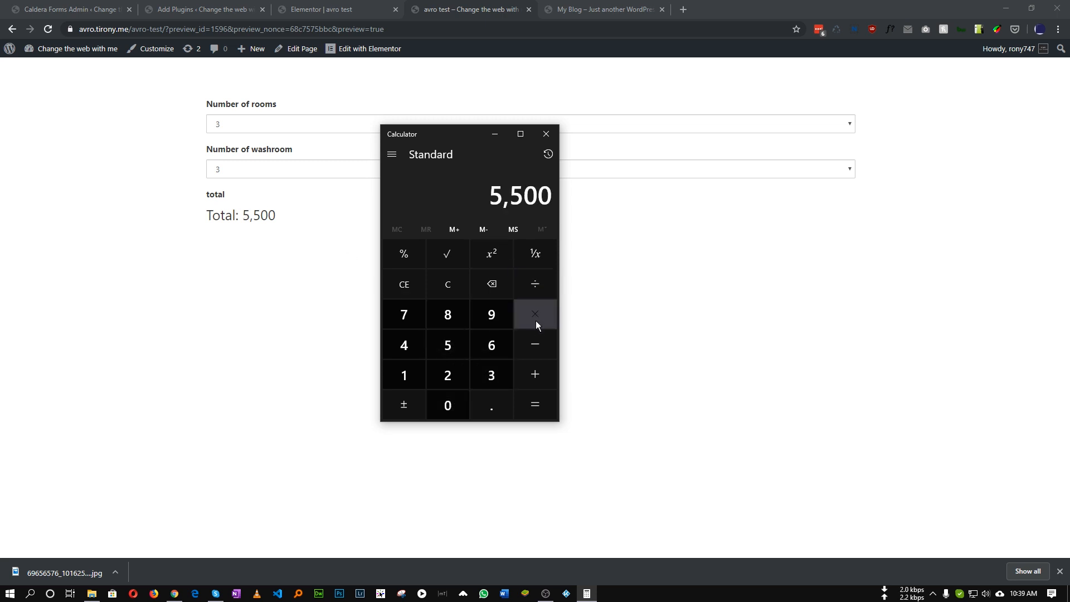
click(537, 289)
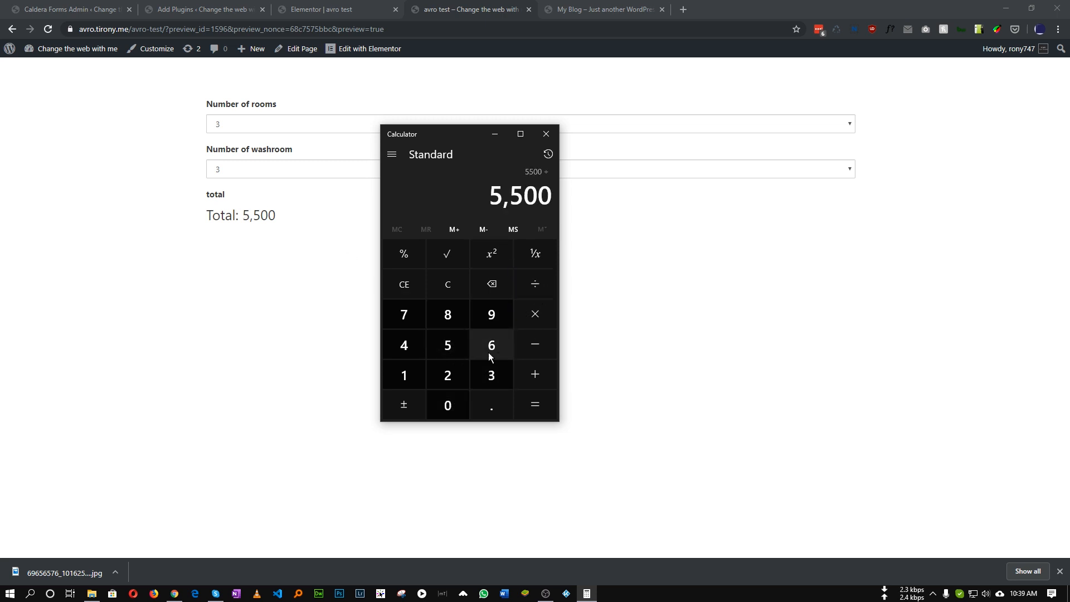
click(455, 368)
click(449, 353)
click(492, 282)
click(492, 281)
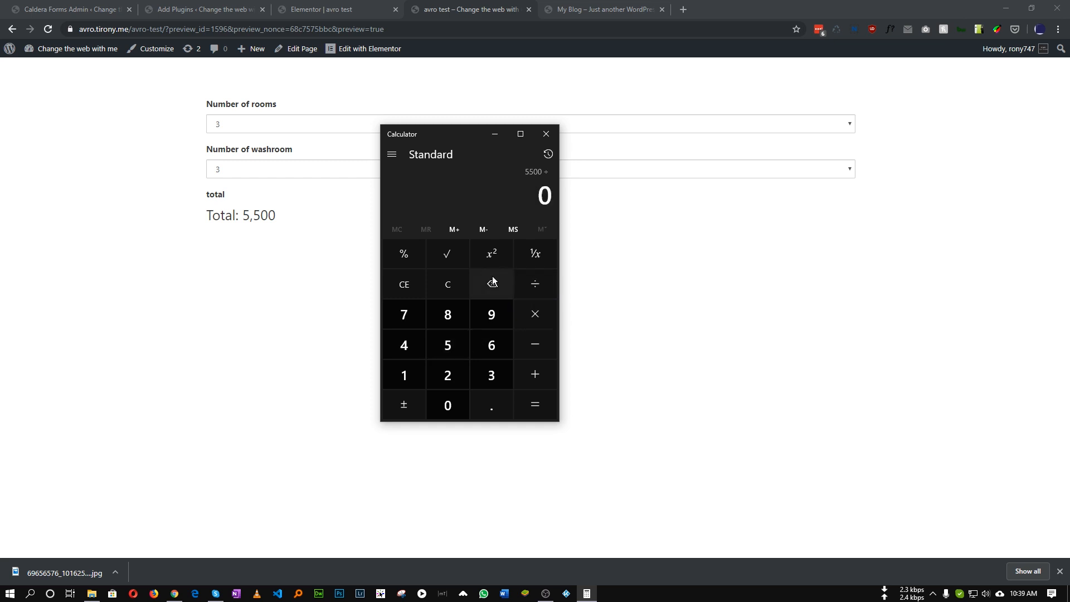
click(456, 286)
Step: Calculate 25 percent of 5500 in the calculator and highlight the result
click(449, 346)
click(449, 346)
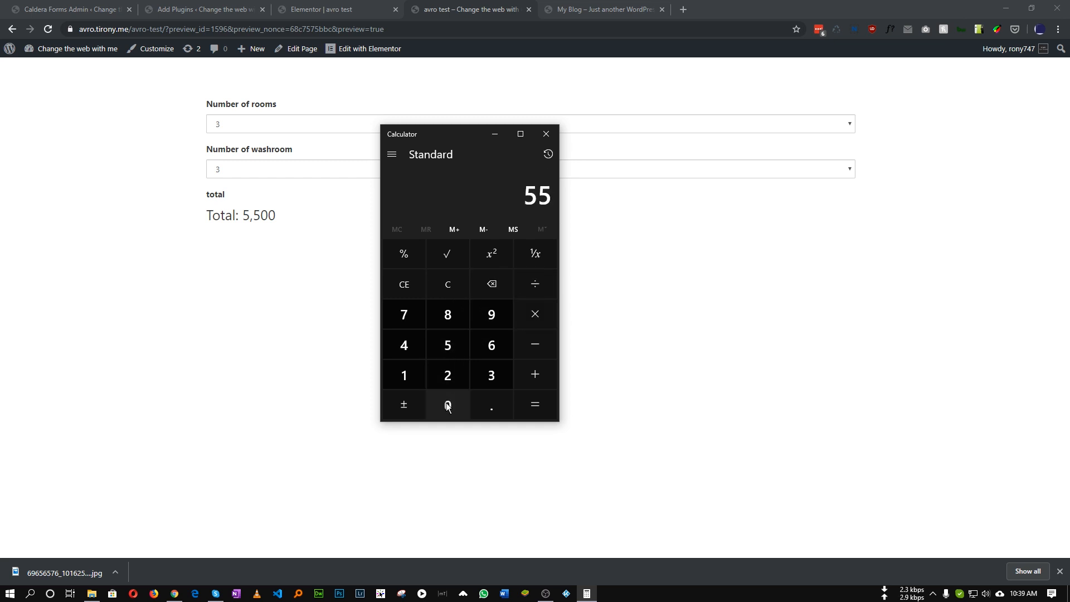
double_click(449, 406)
click(534, 315)
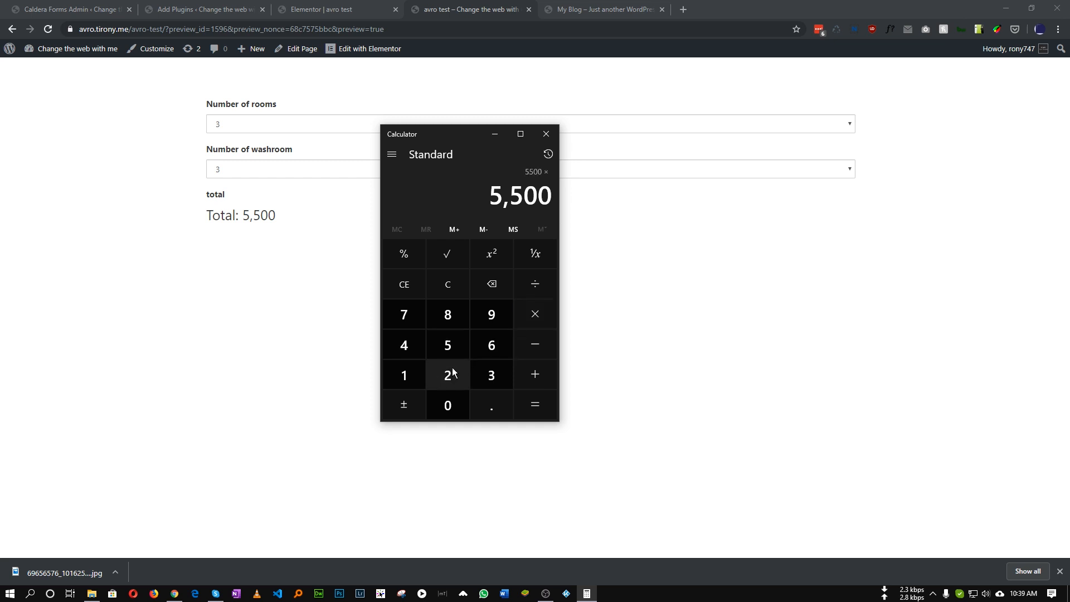
click(446, 370)
click(443, 348)
click(403, 259)
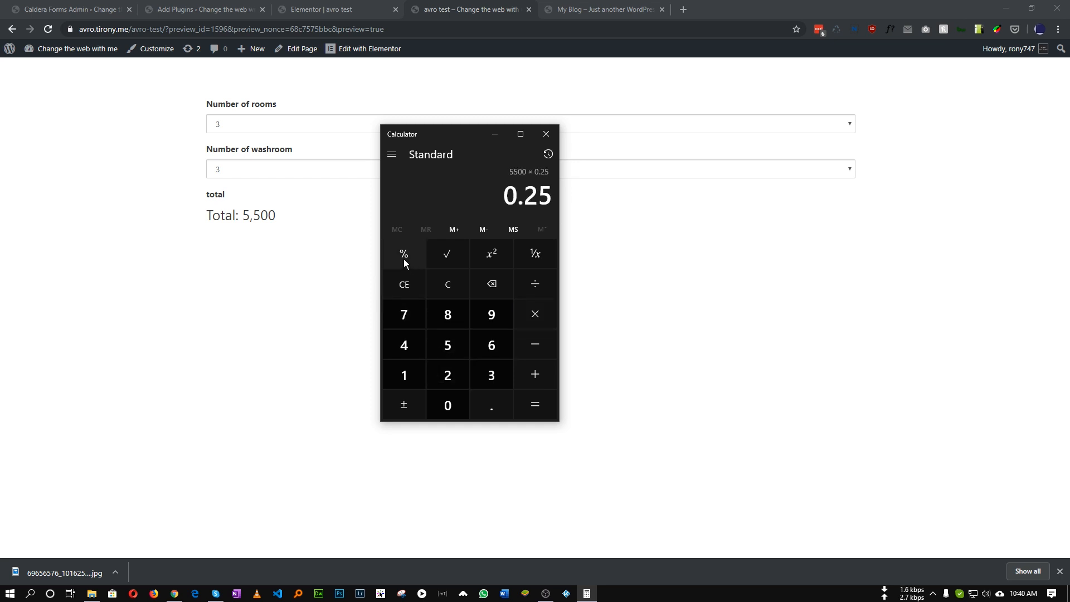
click(544, 402)
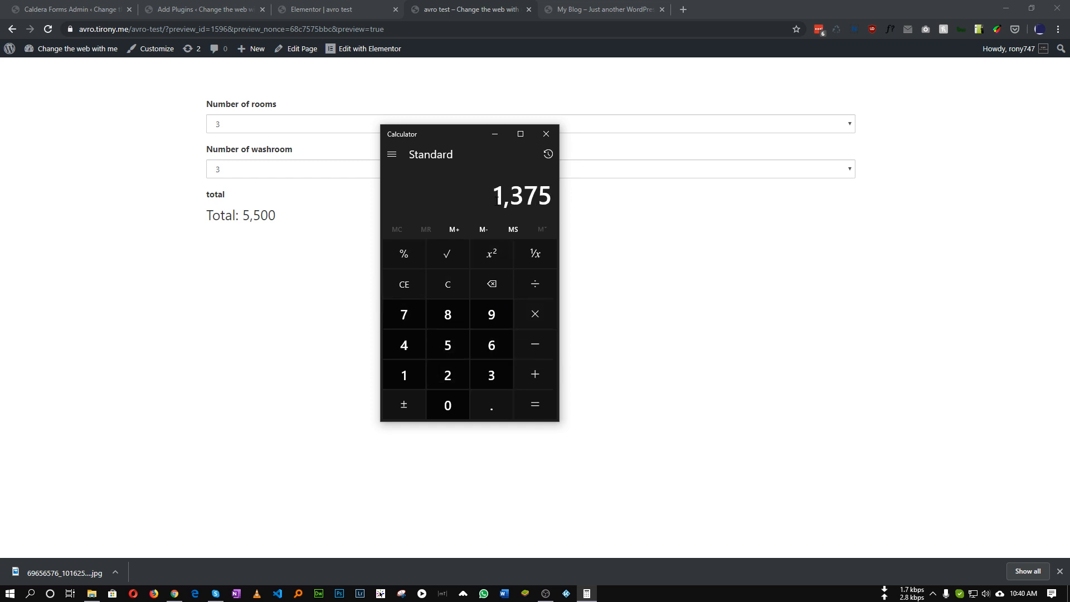
drag(516, 199, 519, 199)
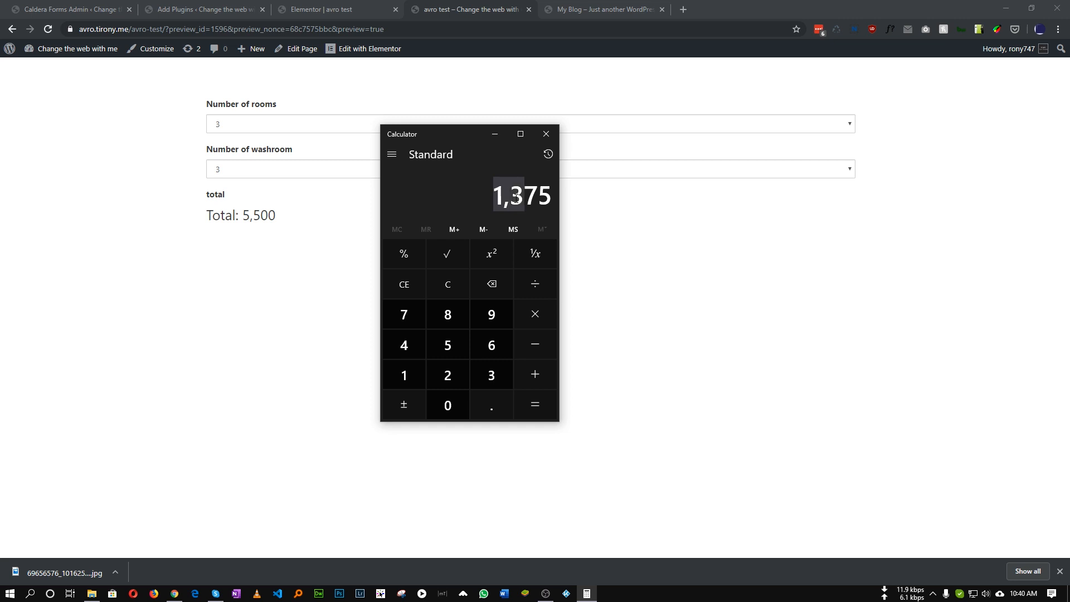
click(522, 199)
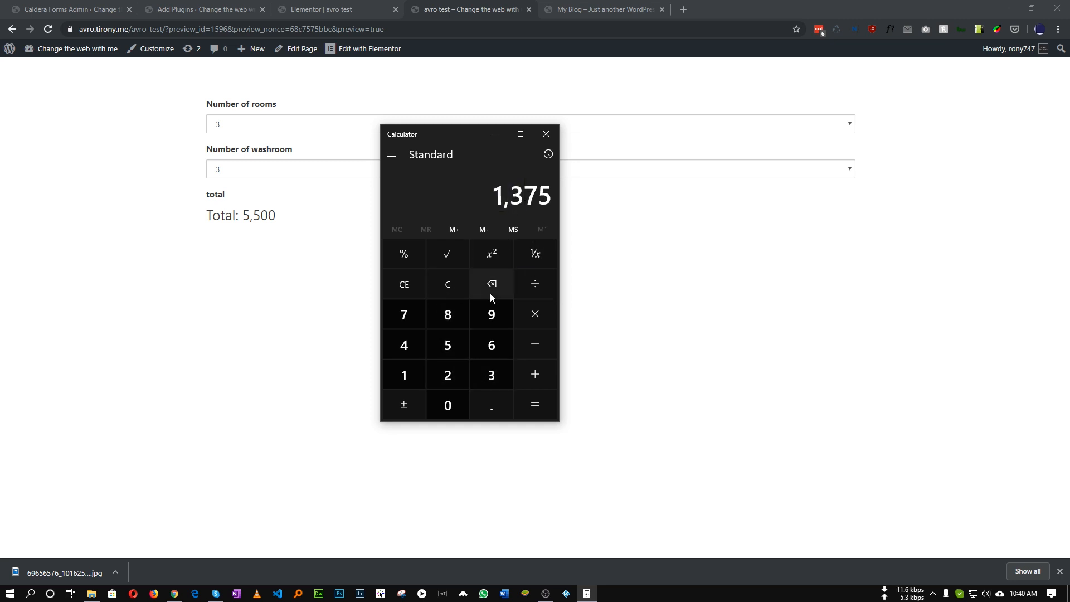
Step: Clear the calculator, compute 5500 − 1375 and highlight the discounted result
click(536, 345)
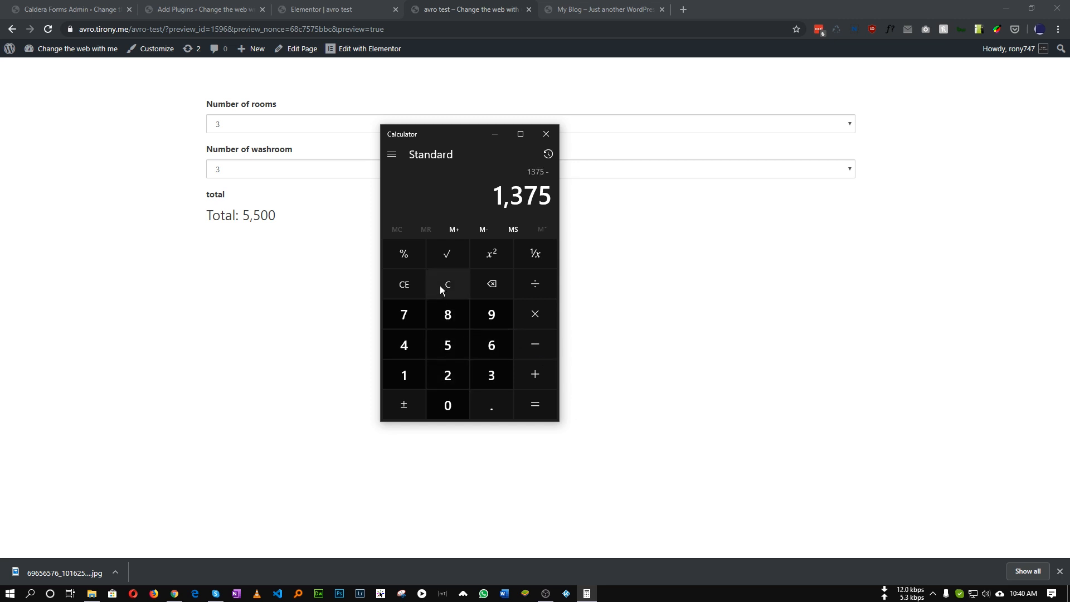
click(441, 286)
click(464, 346)
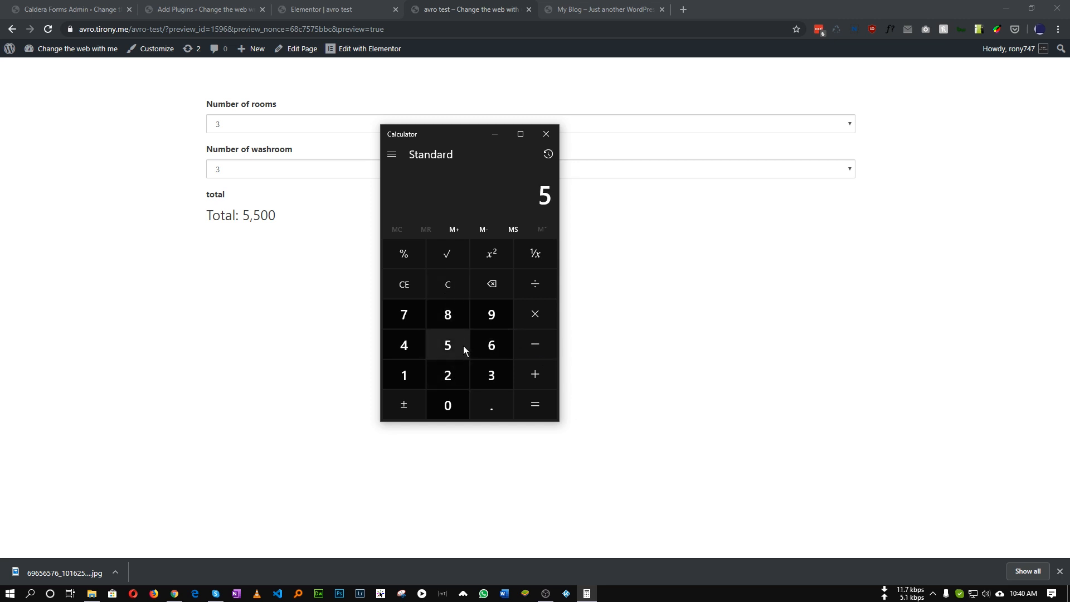
click(463, 345)
double_click(454, 395)
click(535, 345)
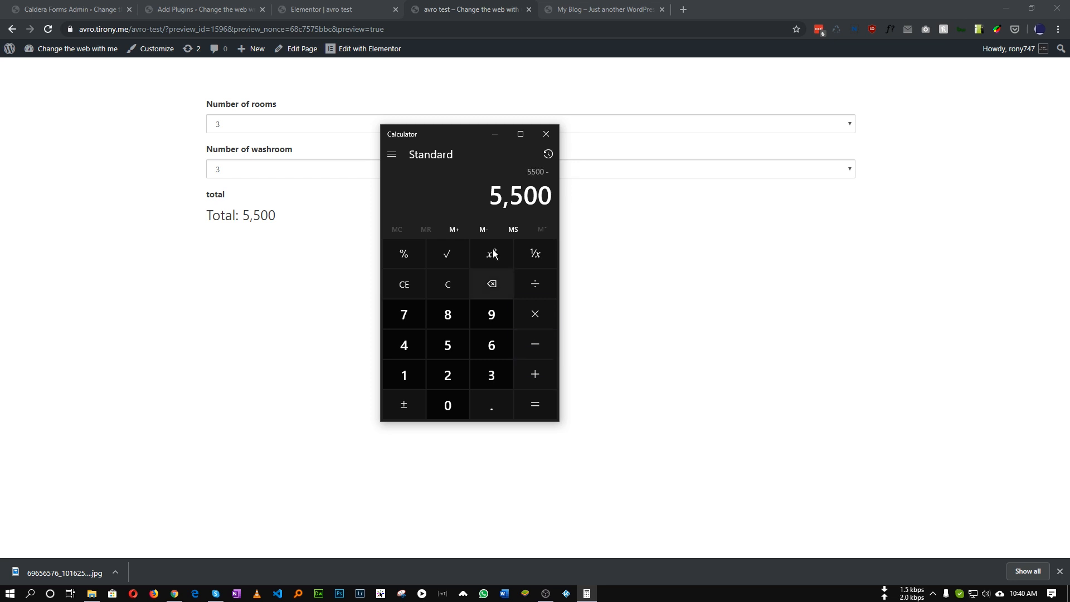
click(411, 368)
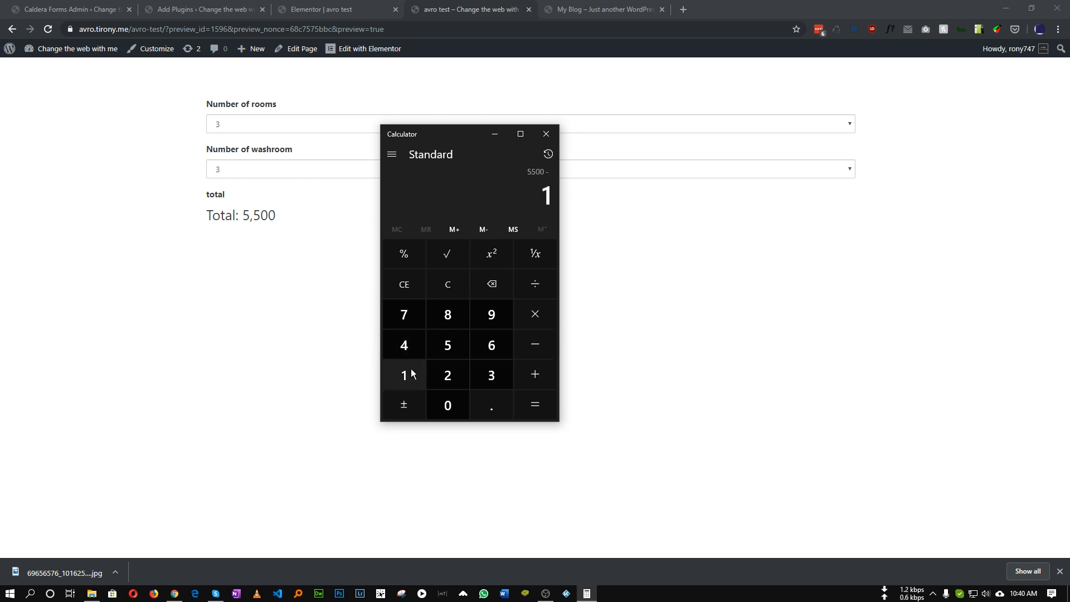
click(490, 375)
click(409, 313)
click(451, 342)
click(534, 412)
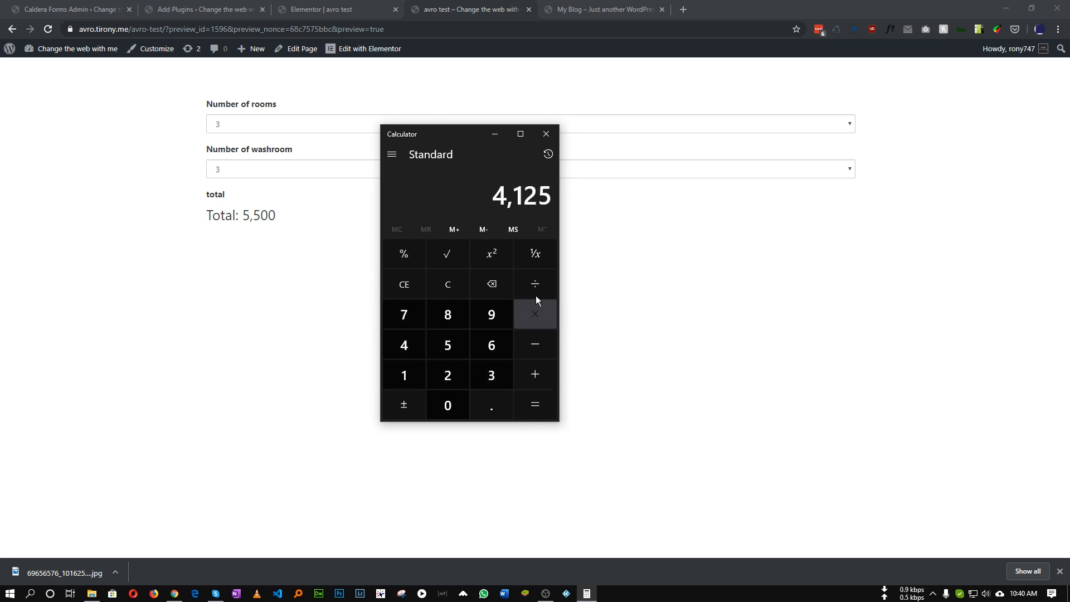
drag(490, 196, 554, 203)
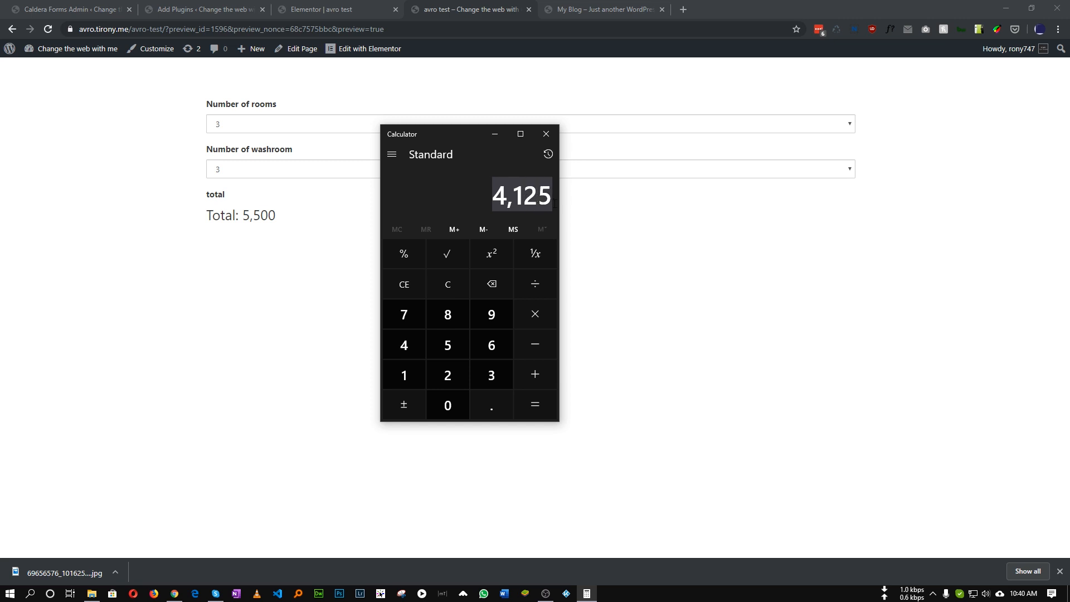
click(513, 200)
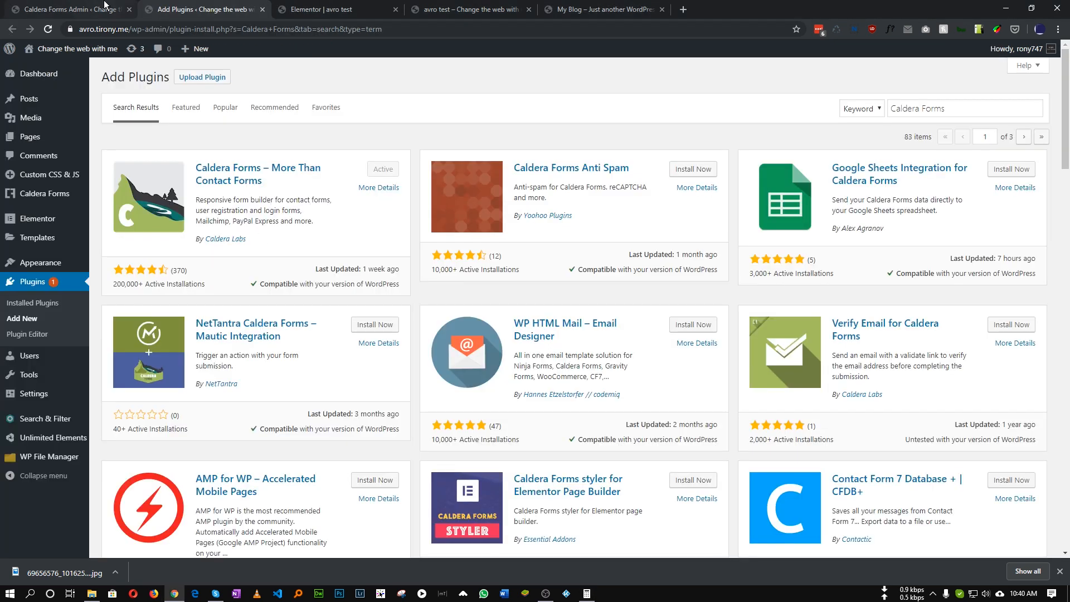
Step: Switch to the Caldera Forms editor, bring the calculator over it, clear it and start a calculation with 2 × 5
click(103, 7)
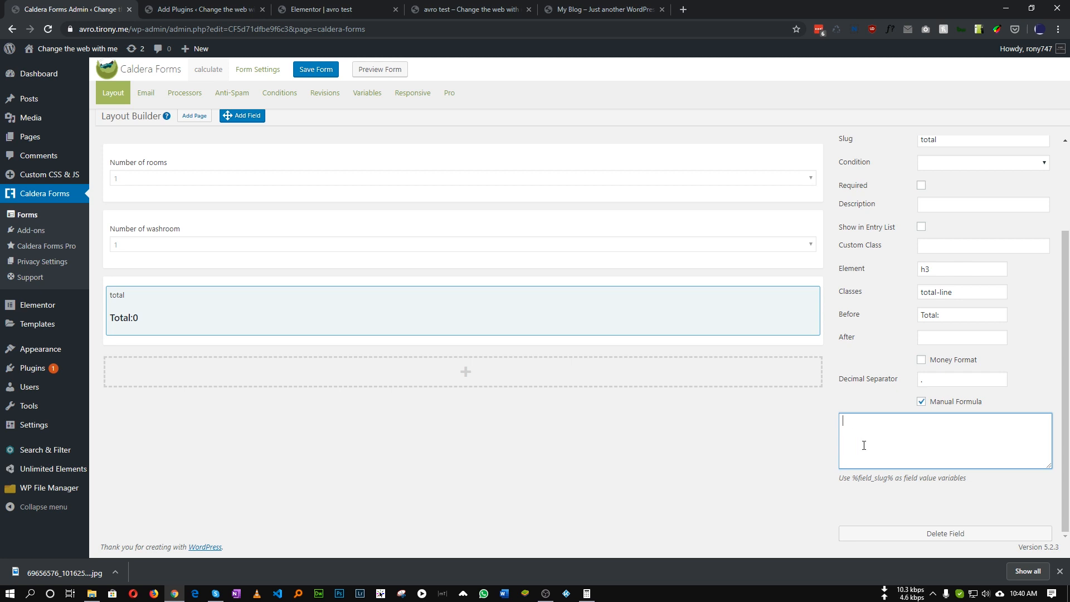
click(587, 594)
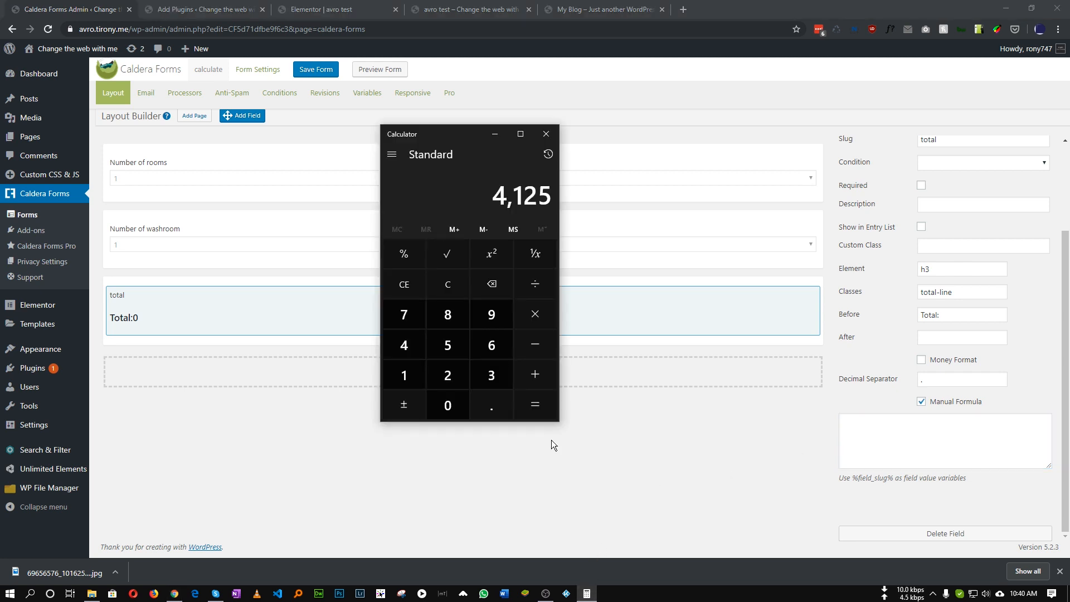
click(448, 284)
click(452, 372)
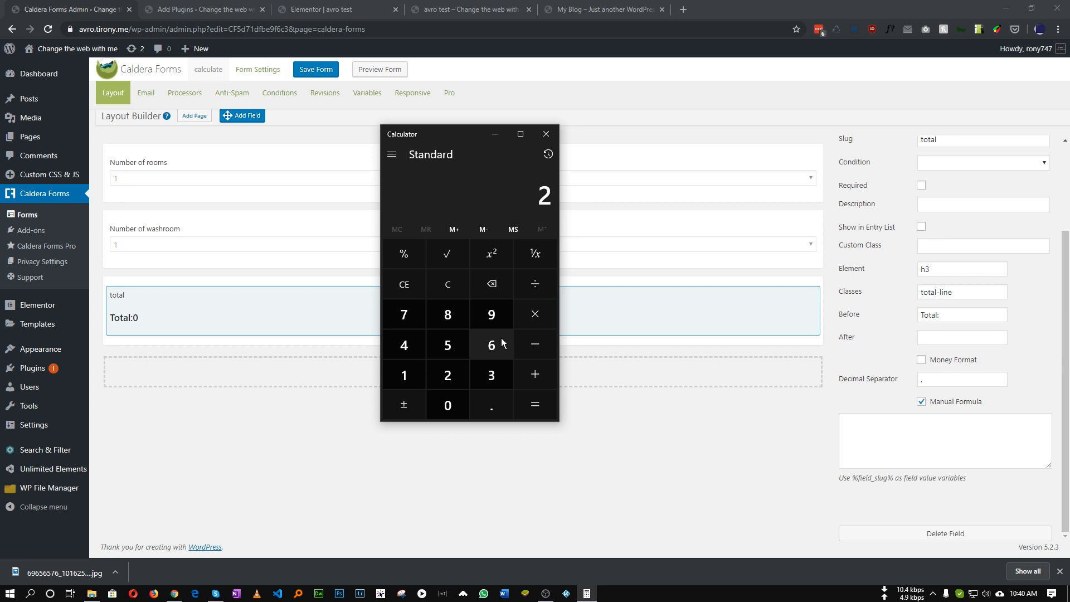
click(534, 322)
click(447, 344)
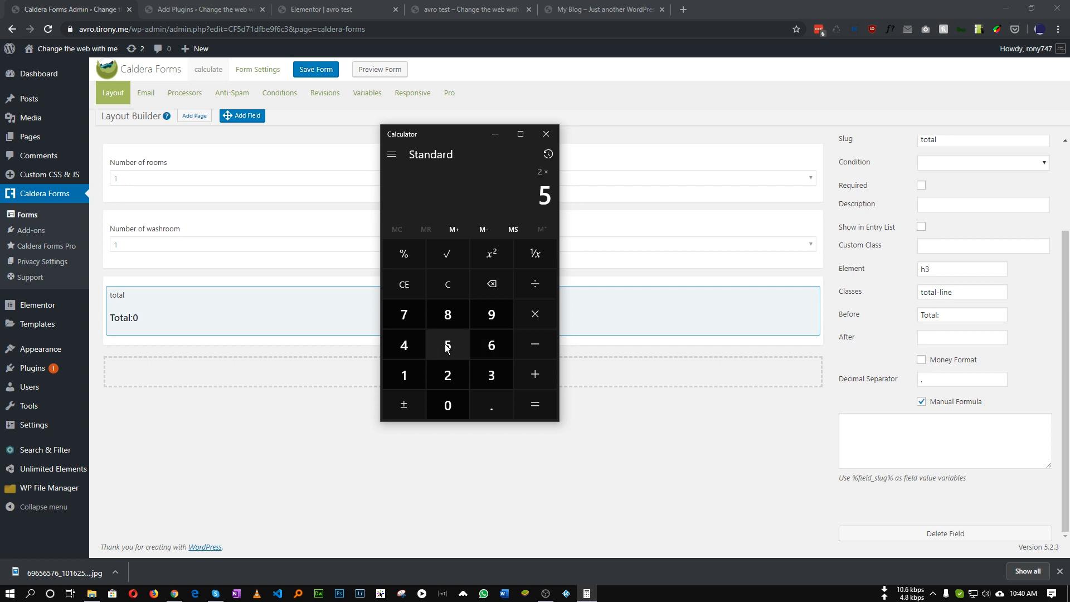
click(541, 380)
Step: Start the total field's manual formula with an empty pair of parentheses
click(873, 429)
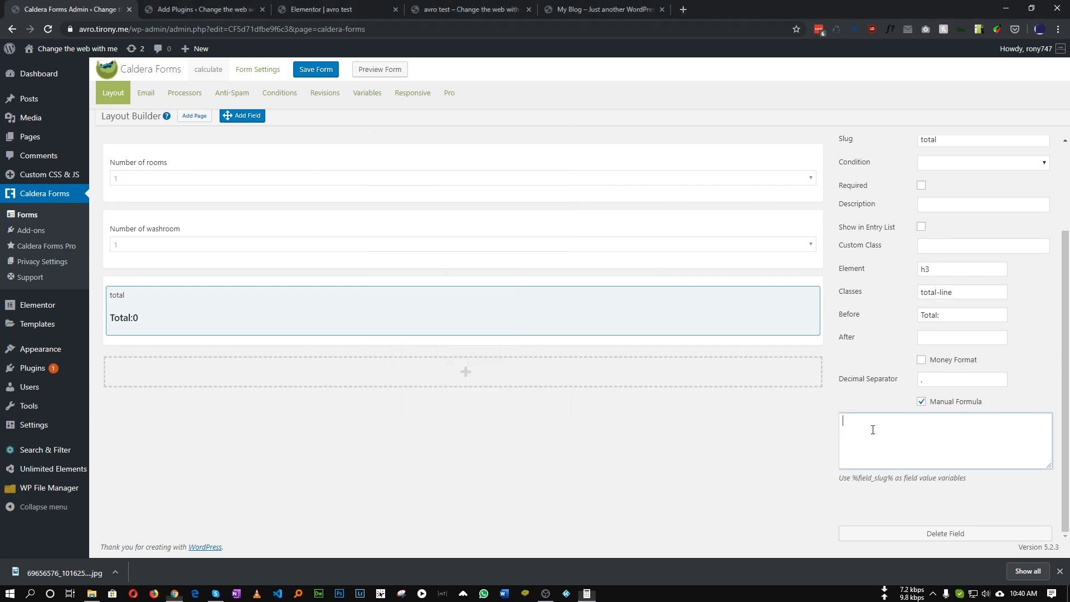
text(()
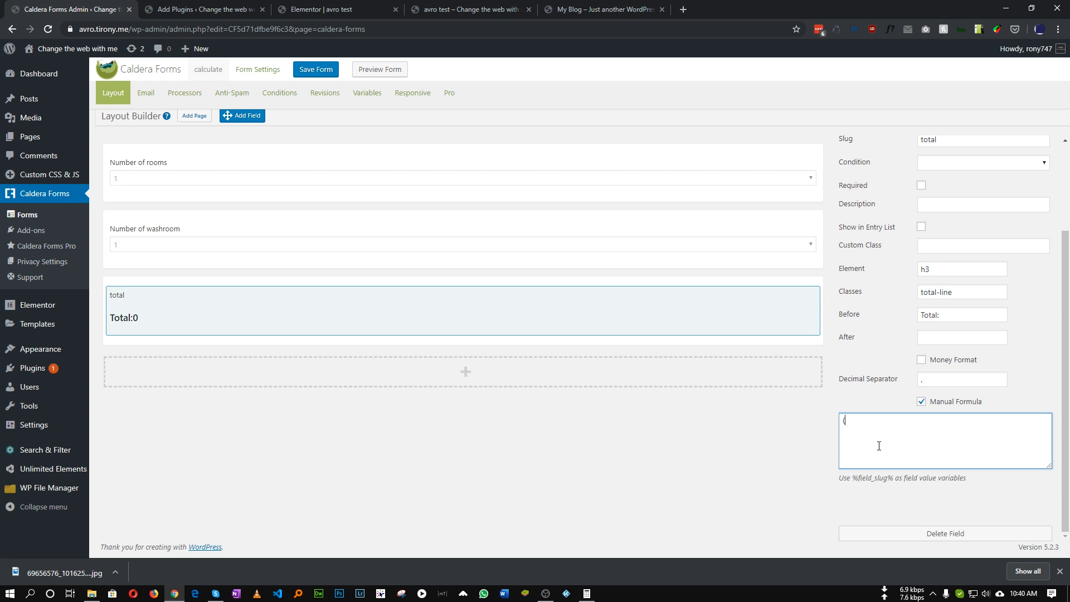
text())
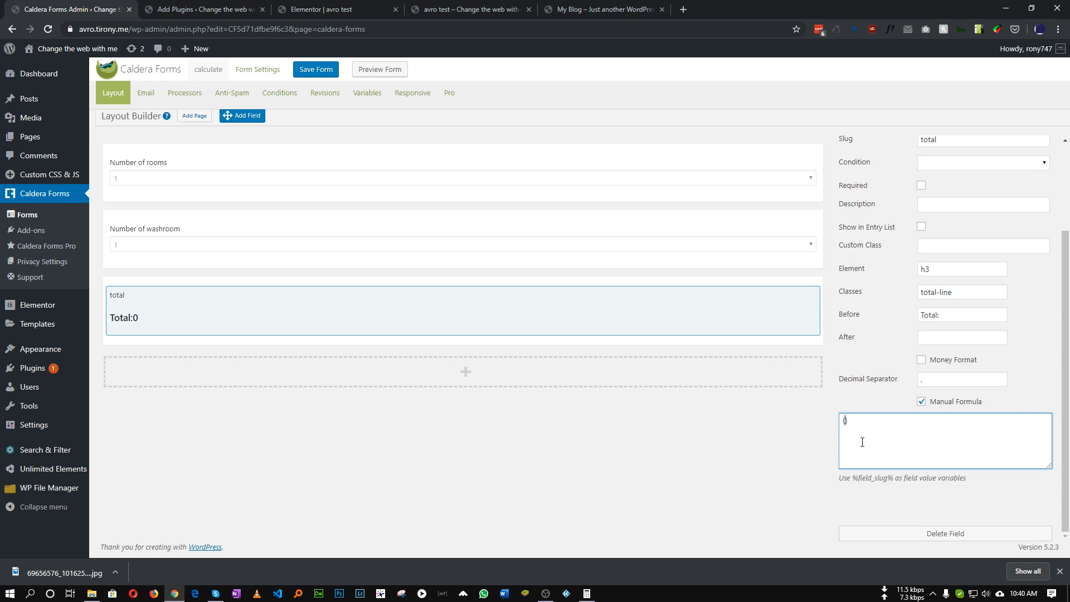
text(%%)
key(BackSpace)
key(BackSpace)
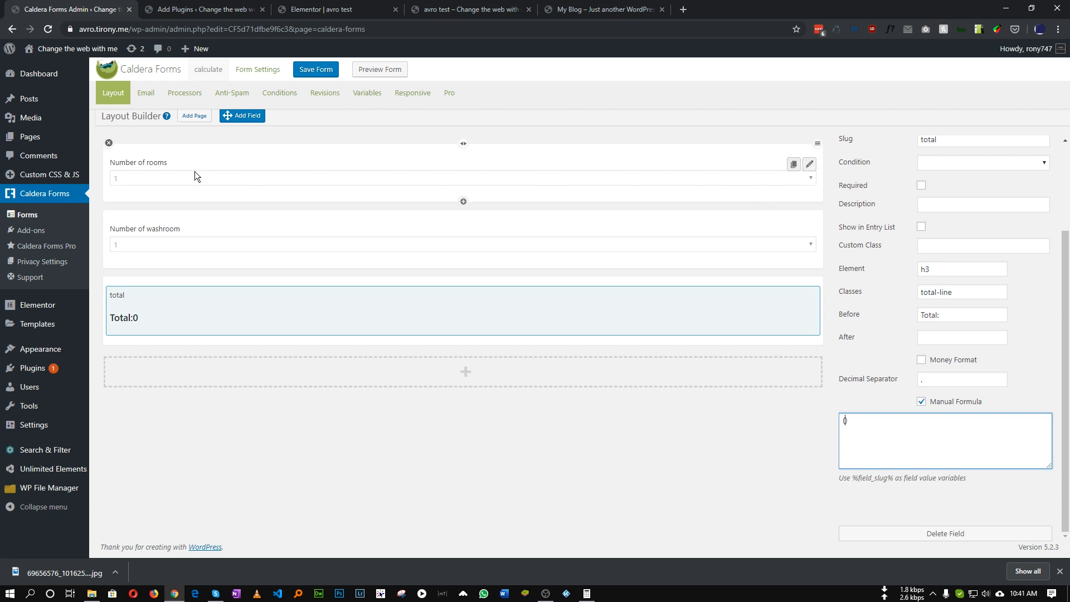
Step: Open the Number of rooms field's settings and copy its slug
click(810, 165)
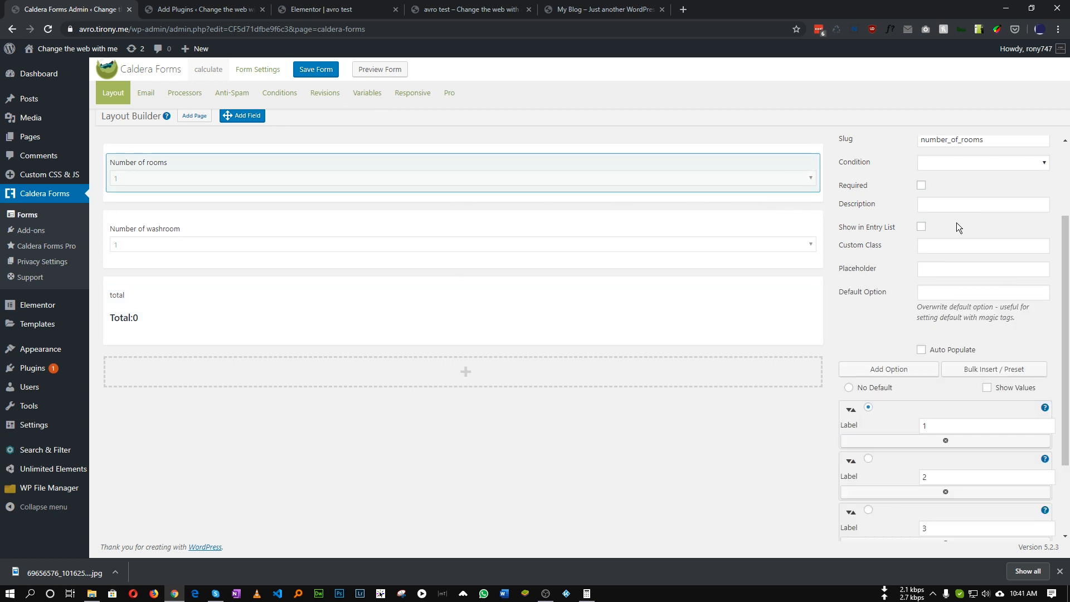
scroll(956, 222, up, 2)
drag(993, 251, 872, 287)
key(ctrl+c)
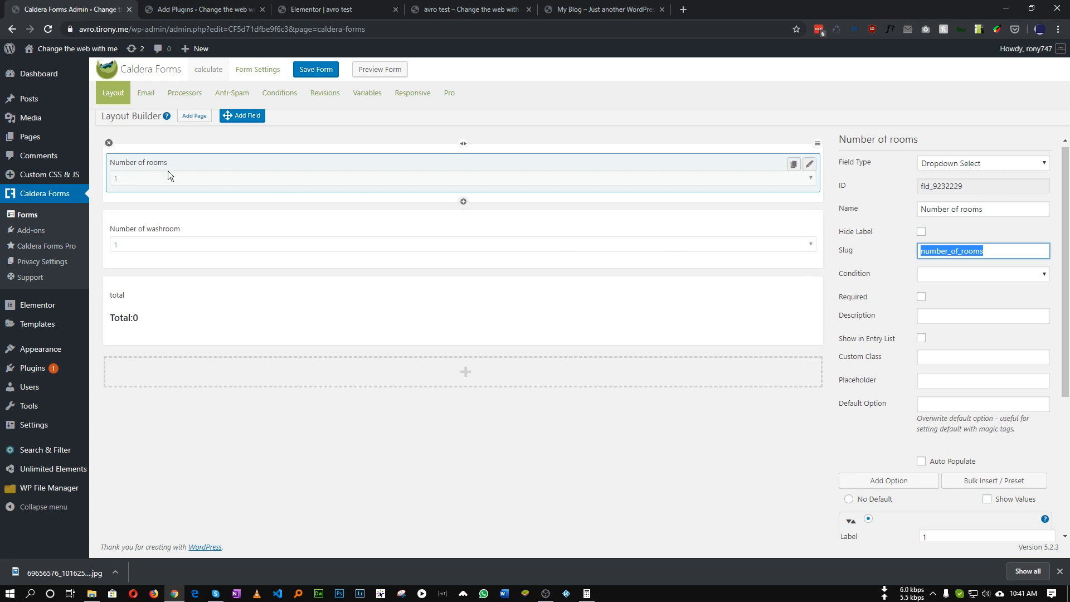
Step: Insert the copied slug as %number_of_rooms% inside the parentheses of the total's formula, followed by a multiplication sign
click(811, 300)
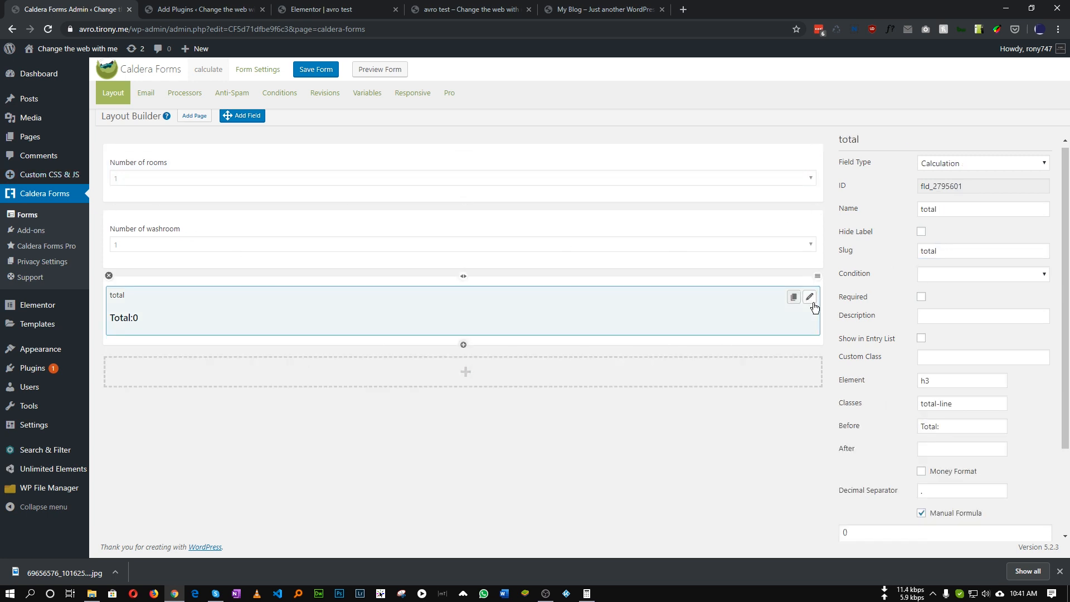
scroll(901, 365, down, 2)
click(871, 445)
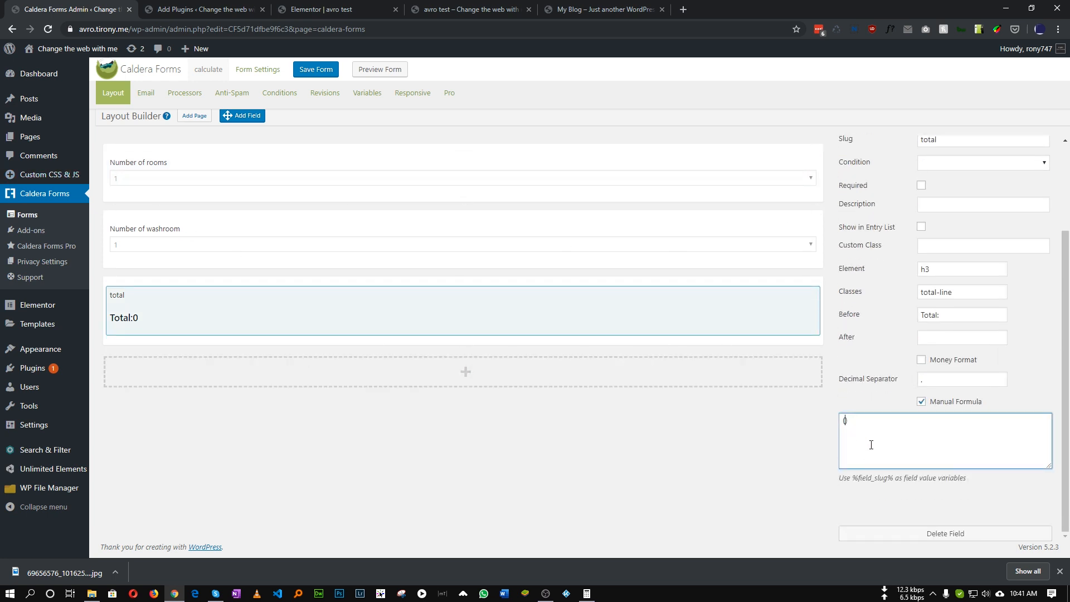
text((%)
key(ctrl+v)
text(%)
drag(926, 422, 847, 422)
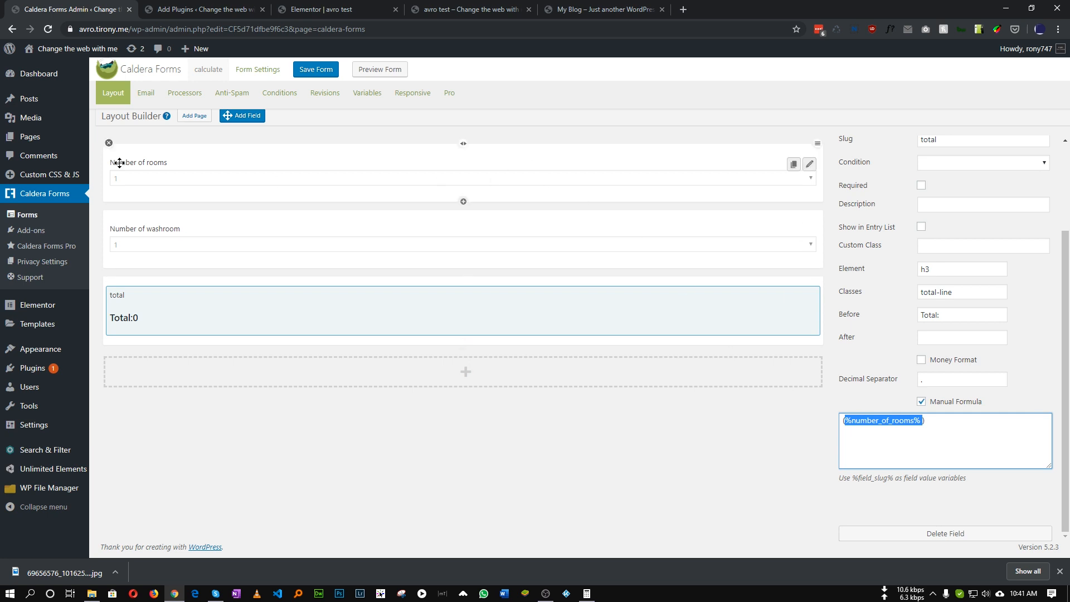
click(923, 422)
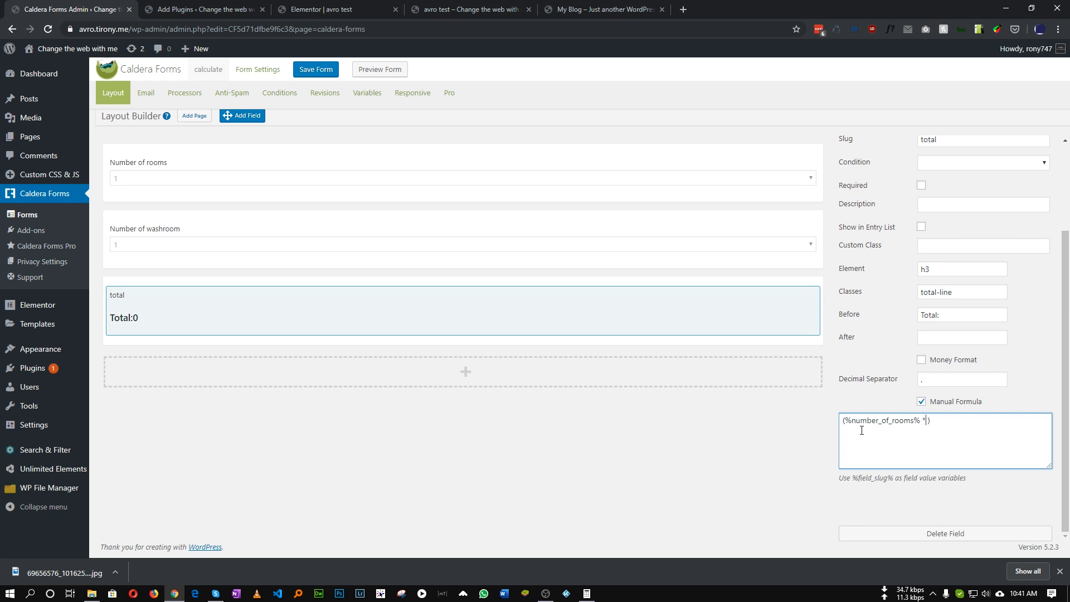
text(*)
Step: Try a variable placeholder in the total's formula and look up the rent variable's name among the form's variables
text(())
text(variable)
text(:)
click(367, 93)
double_click(132, 161)
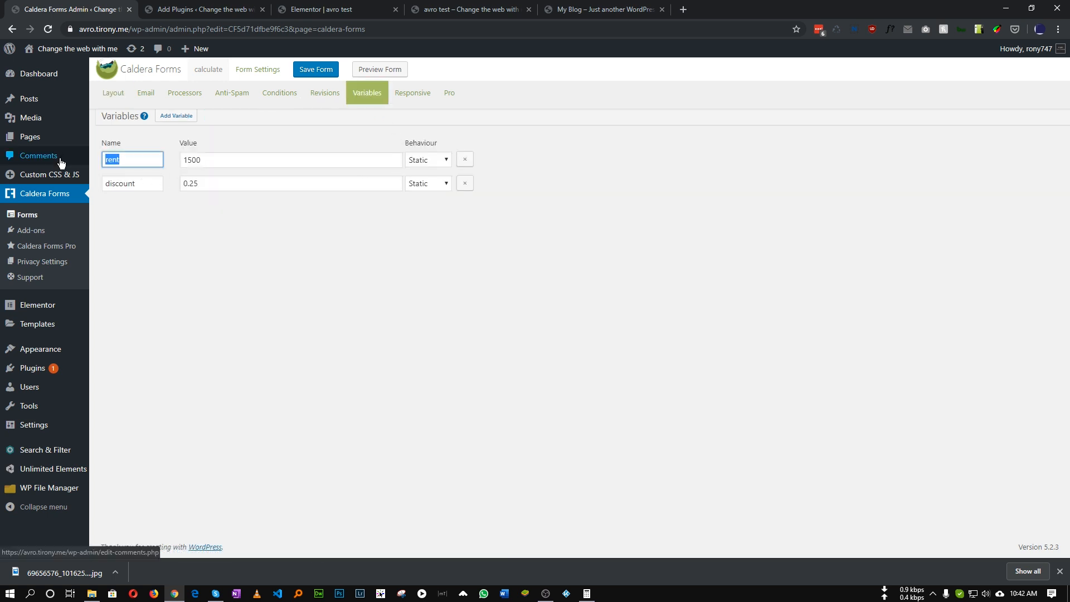
click(118, 95)
drag(934, 421, 1015, 425)
key(BackSpace)
Step: Add {variable:rent} after the multiplication sign in the total's formula and save the form
click(928, 421)
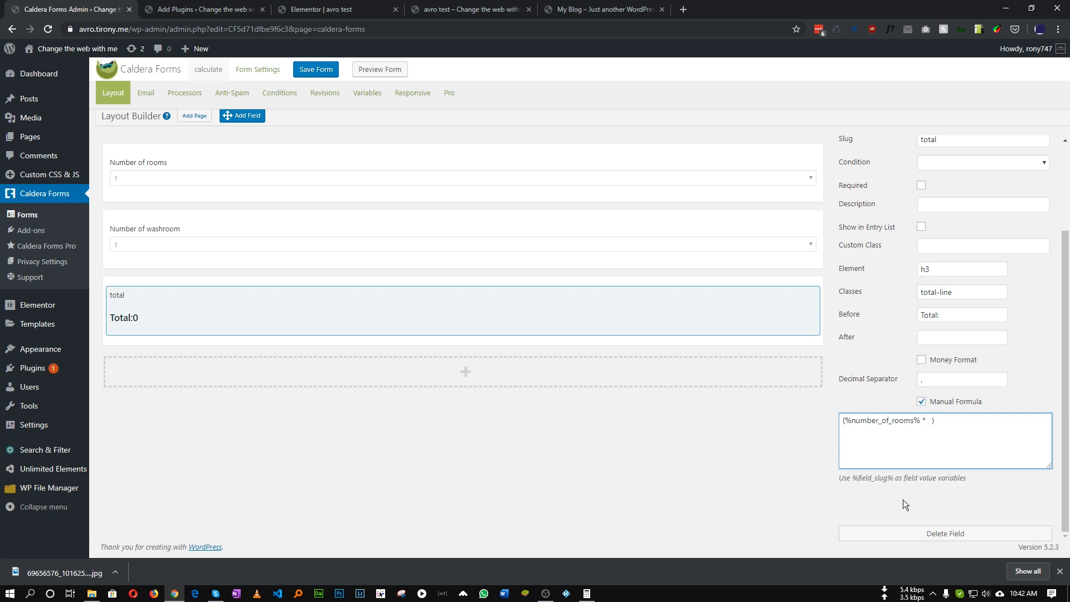
text({})
text(vari)
text(able:)
text(rent)
click(993, 423)
click(980, 424)
click(315, 74)
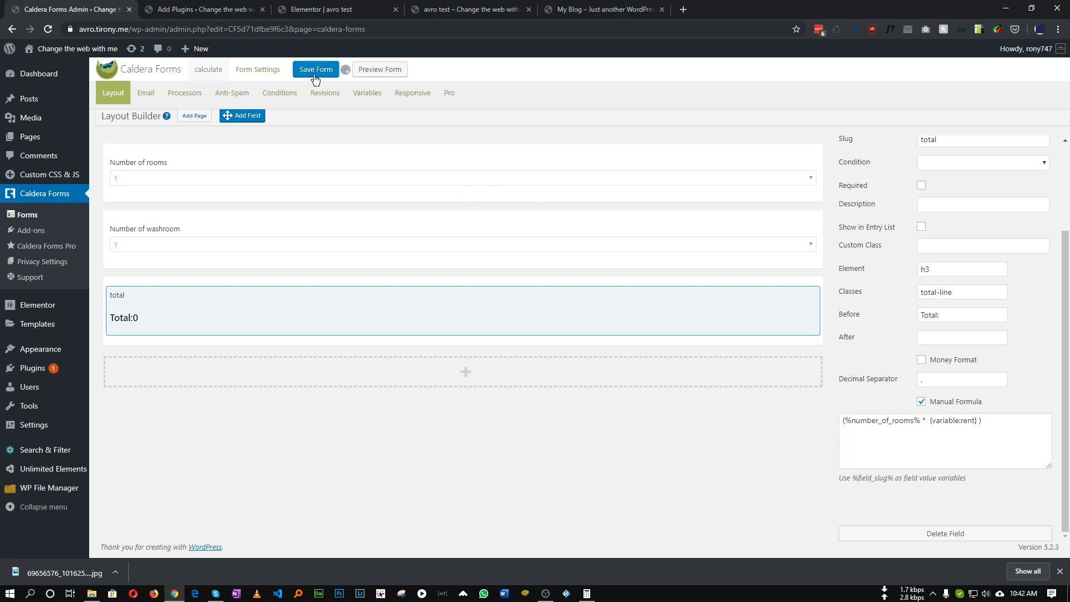
Step: Reload the avro test preview page, check the total and choose a different number of rooms
click(457, 15)
key(F5)
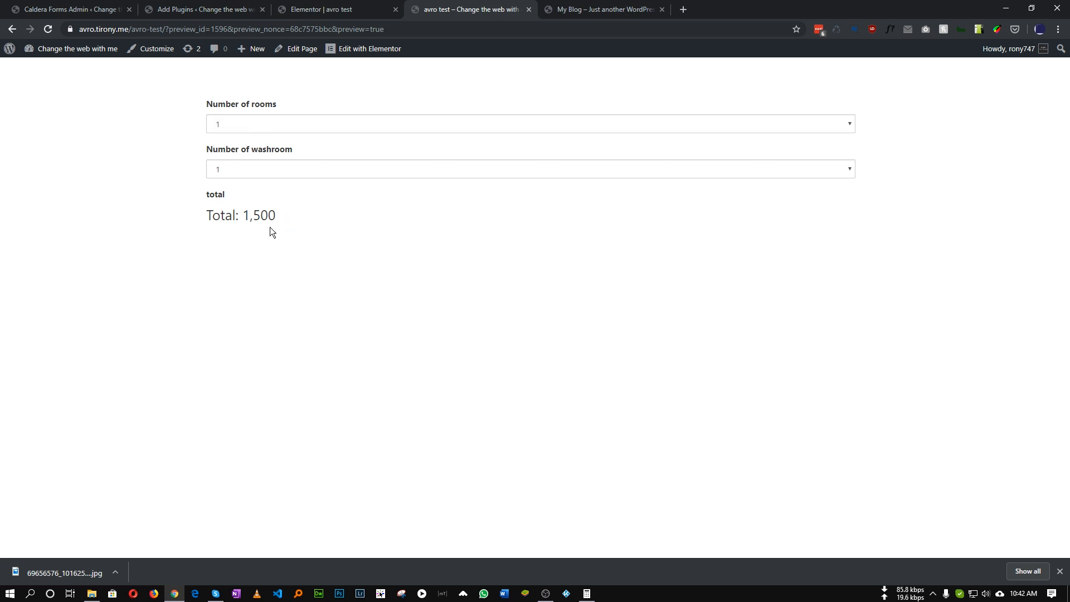
drag(249, 216, 319, 245)
click(239, 125)
click(229, 152)
Step: Return to the form editor and append + %% after {variable:rent} inside the formula's parentheses
click(56, 9)
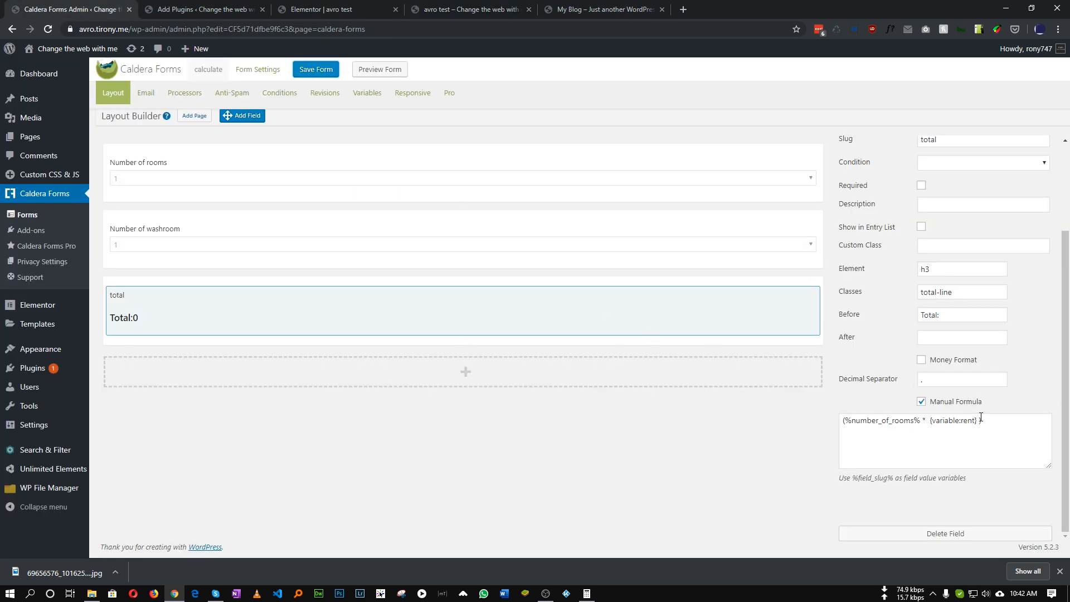
click(977, 447)
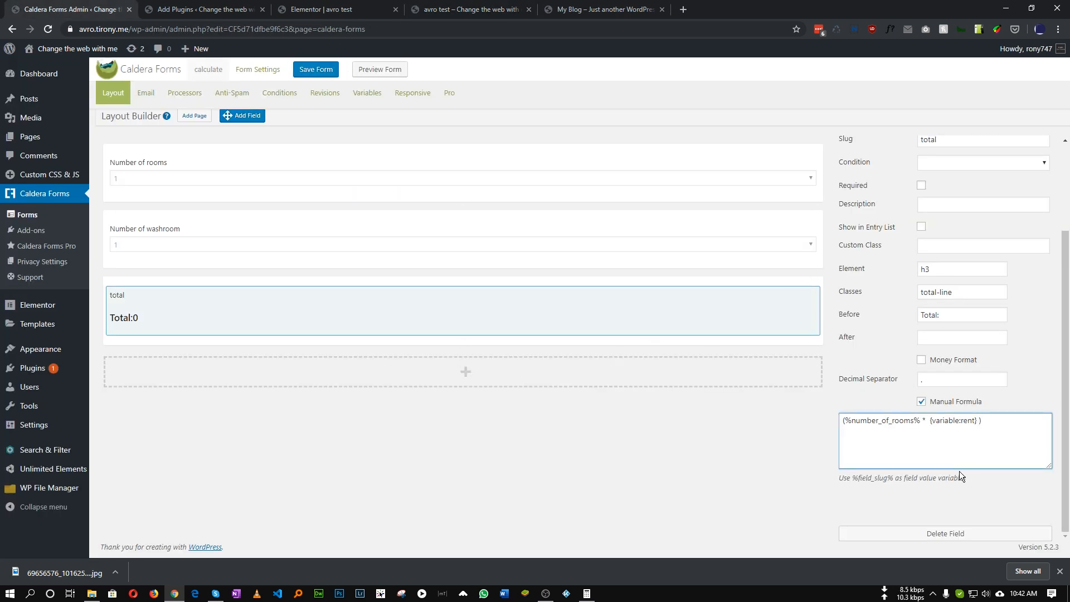
text(+)
mouse_move(140, 253)
text(%%)
Step: Open the Number of washroom field's settings and copy its slug
click(809, 233)
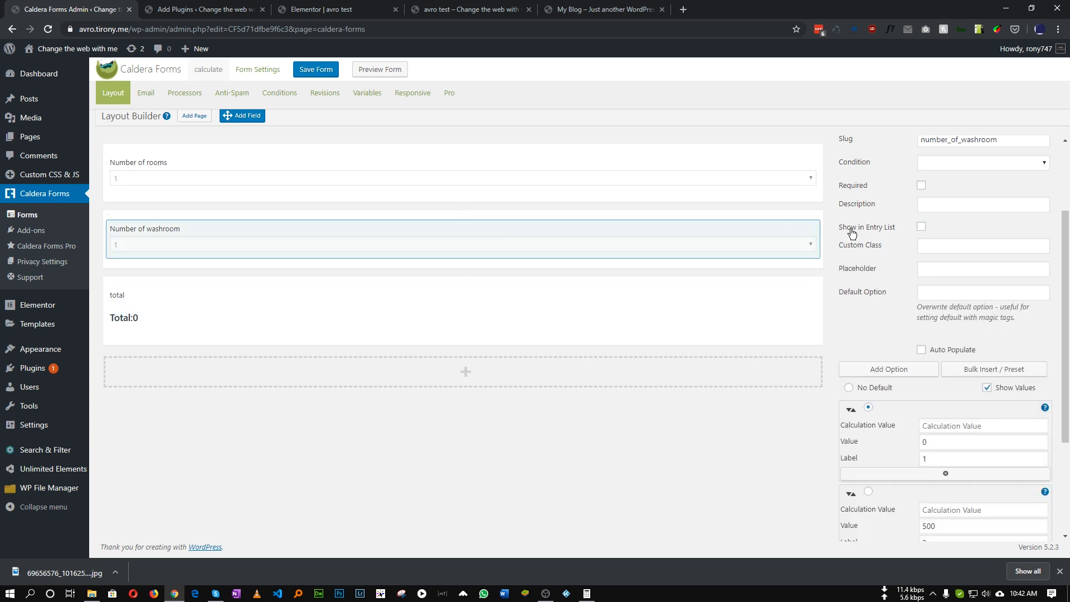
double_click(996, 140)
key(ctrl+c)
scroll(875, 145, up, 1)
scroll(869, 150, up, 2)
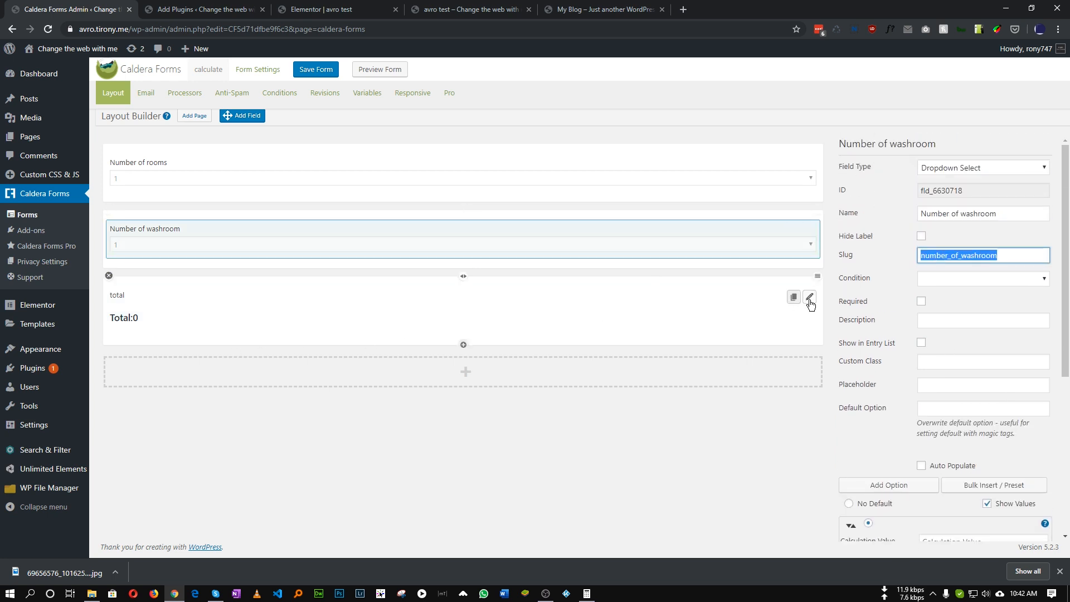
Step: Paste number_of_washroom between the percent signs in the total's formula and save the form
click(809, 297)
scroll(1009, 491, down, 3)
click(993, 425)
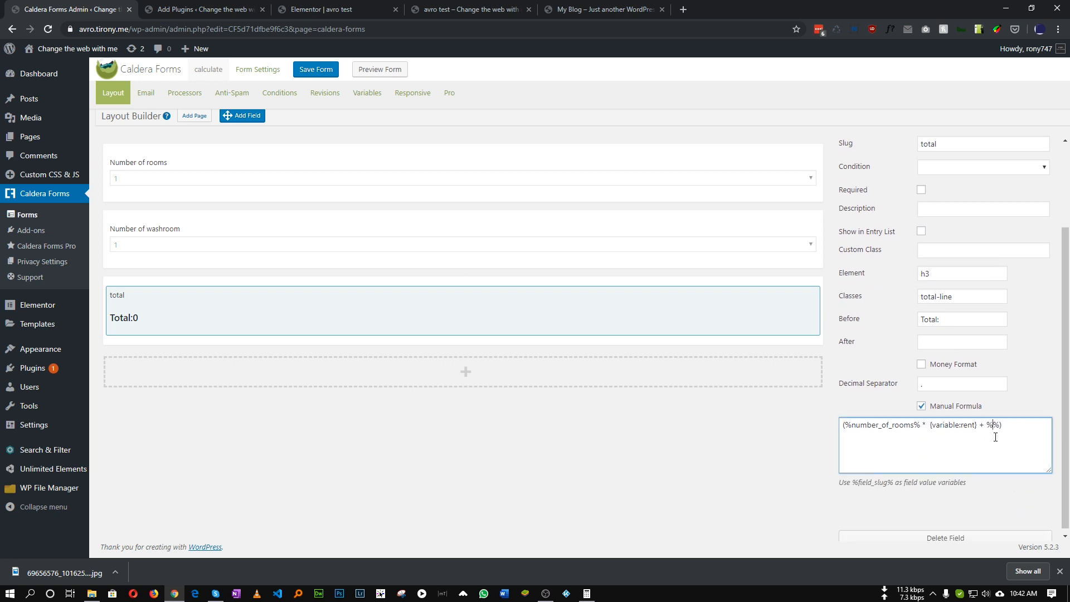
key(ctrl+v)
click(315, 69)
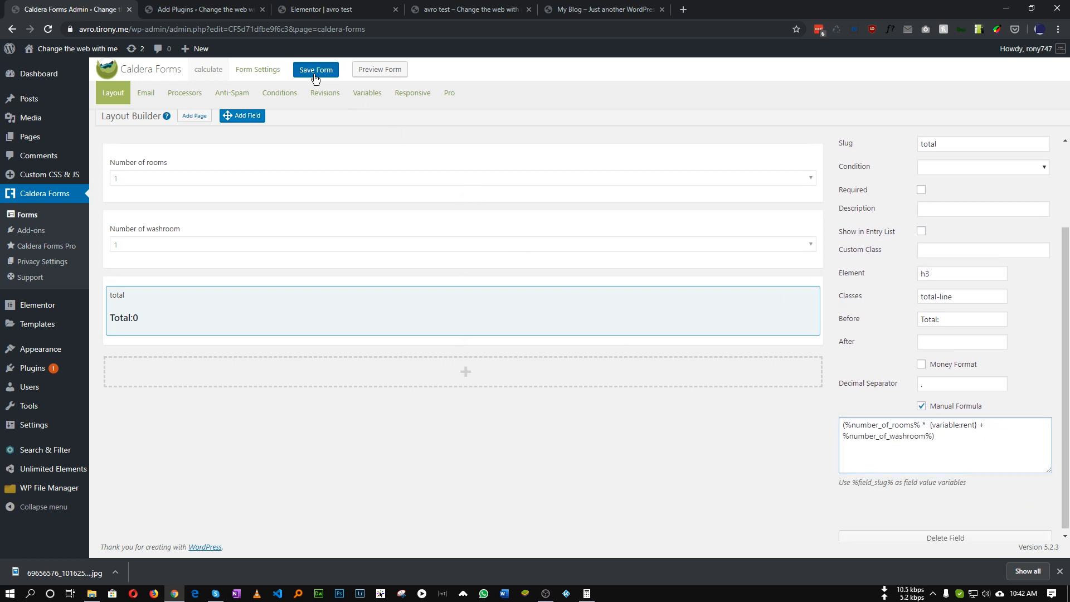
Step: Reload the avro test preview, check the total with 2 and 3 washrooms, and return to the form editor
click(455, 9)
key(F5)
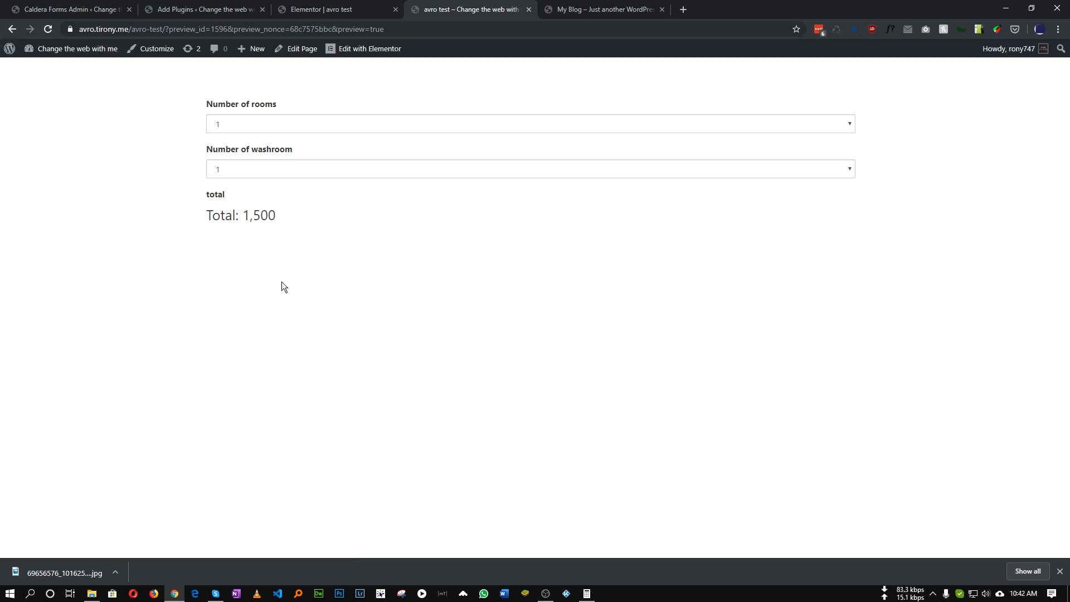
click(265, 168)
click(237, 192)
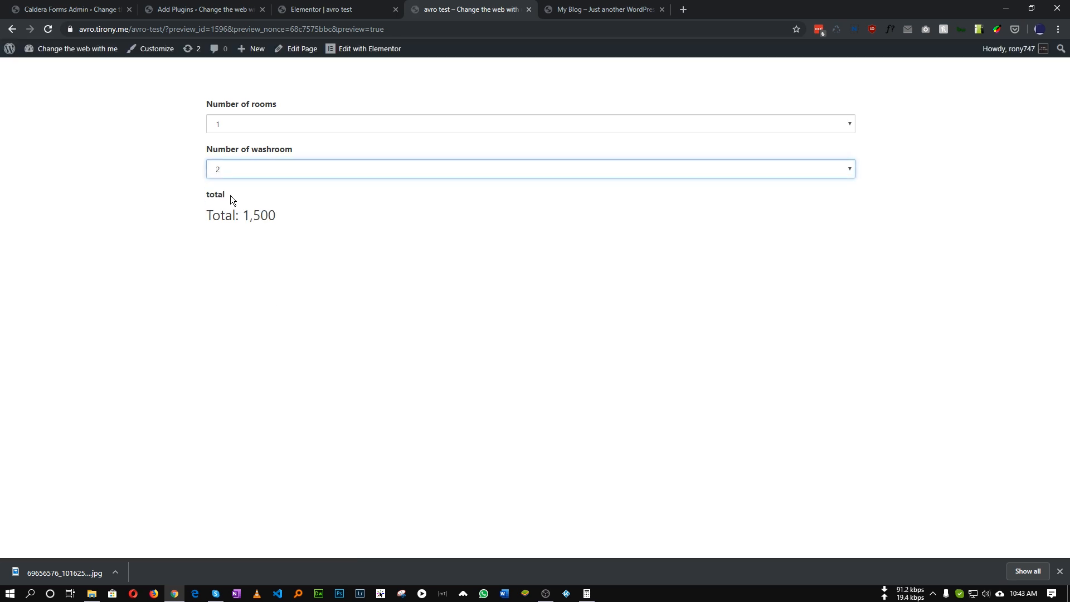
drag(251, 222, 290, 218)
click(264, 167)
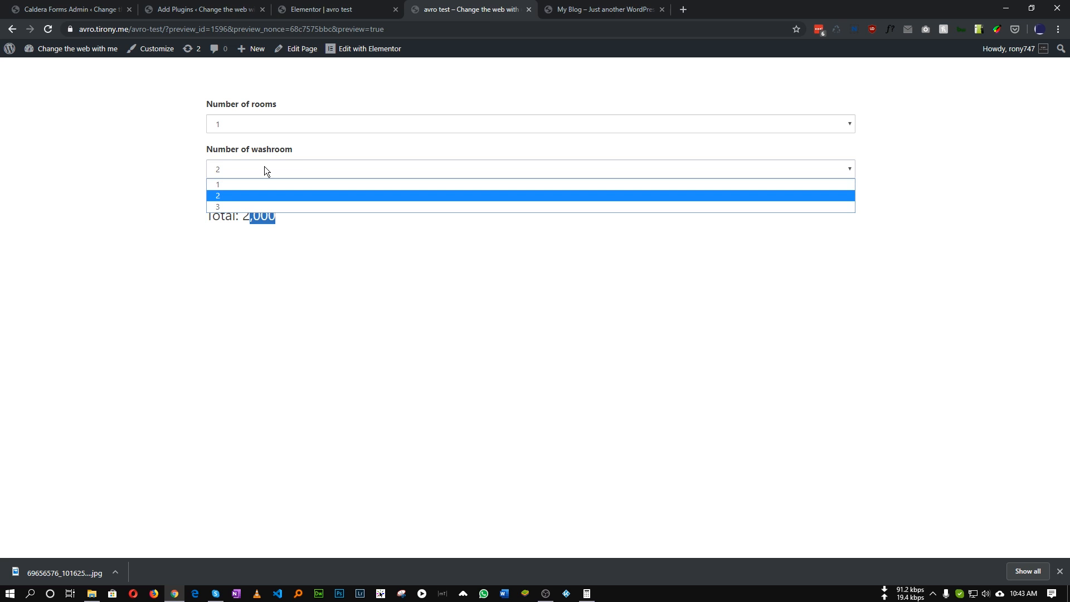
click(240, 204)
click(78, 9)
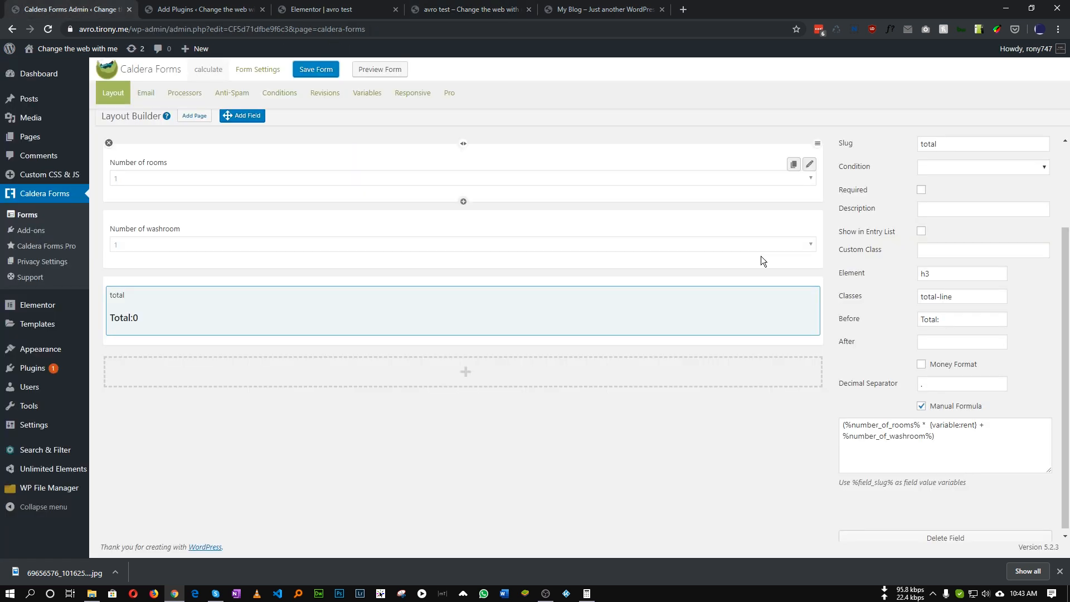
Step: Append a minus sign and a copy of the whole parenthesised expression to the total's manual formula
drag(947, 441, 849, 426)
click(892, 444)
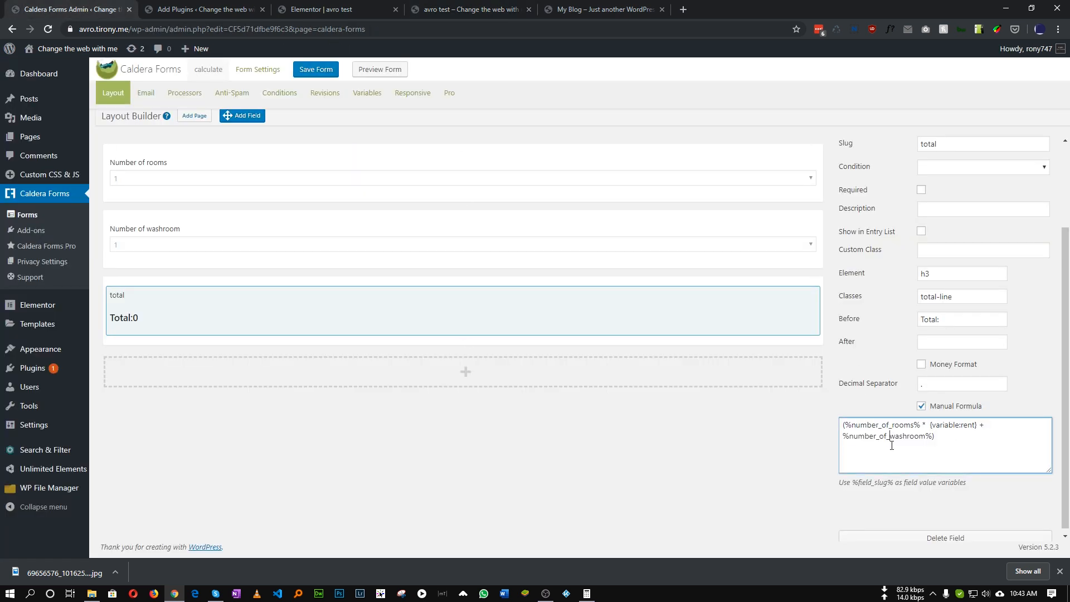
drag(944, 437, 829, 426)
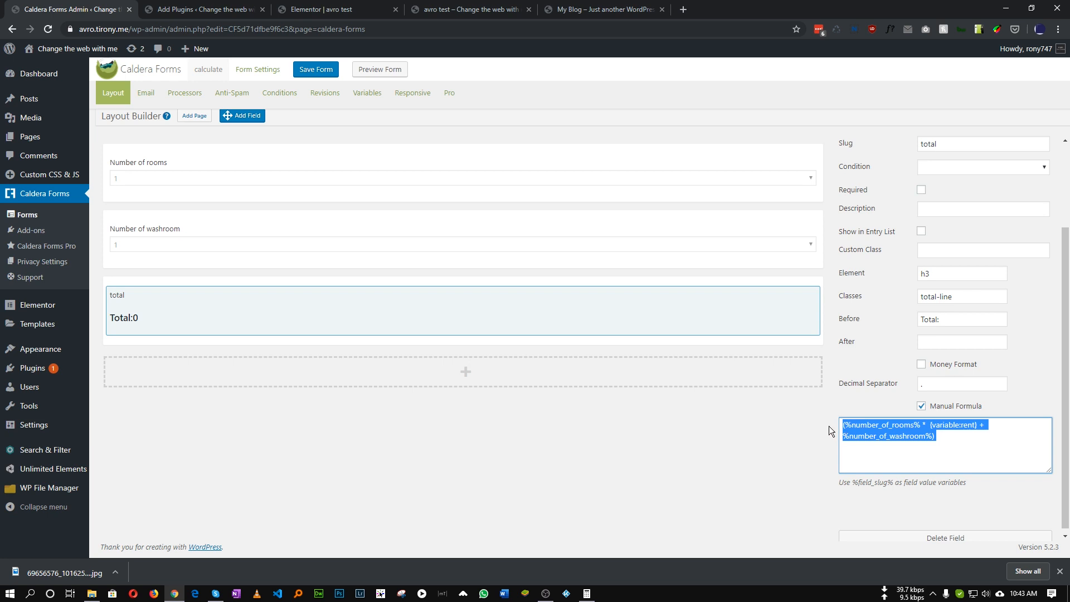
click(946, 439)
key(ctrl+a)
key(ctrl+c)
click(945, 436)
text(-)
key(ctrl+v)
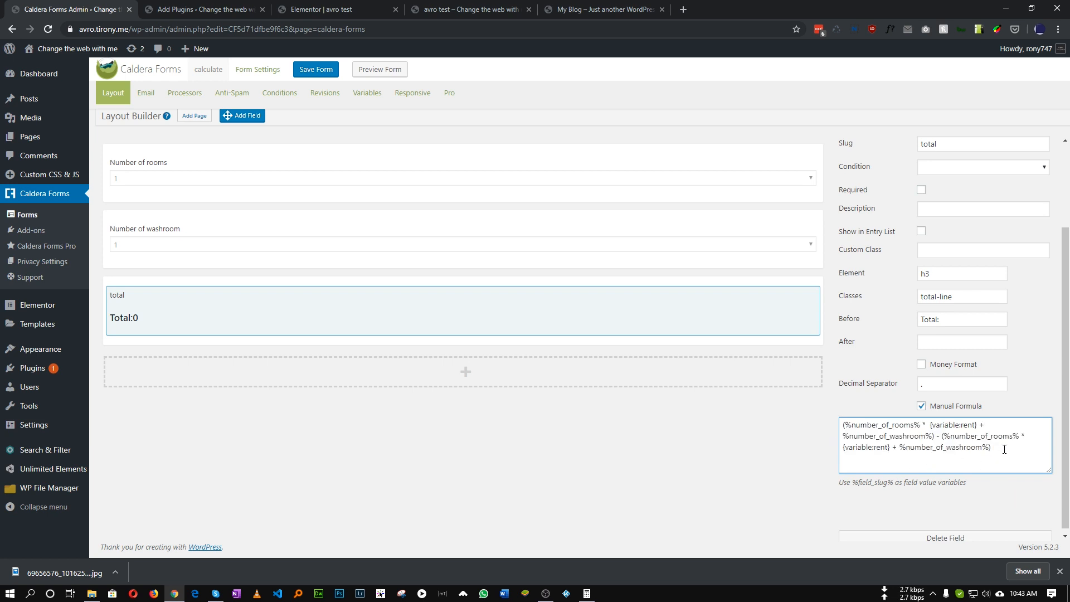
Step: Add * {variable:} after the second parenthesised expression in the total's formula
text(8)
text( * )
text({})
text(variable)
text(:)
click(374, 99)
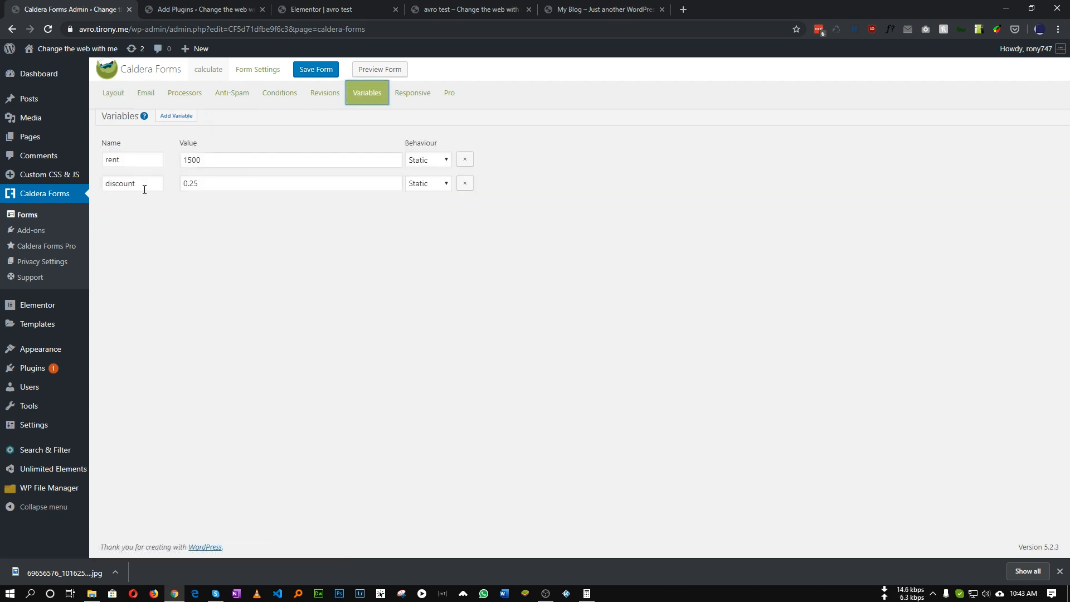
click(119, 187)
double_click(119, 184)
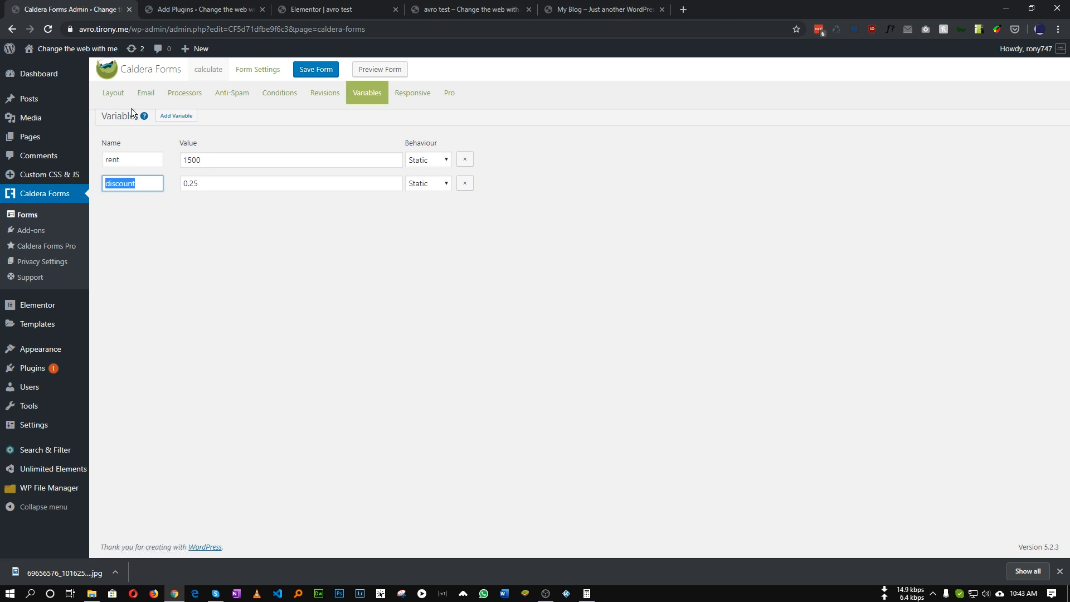
click(113, 93)
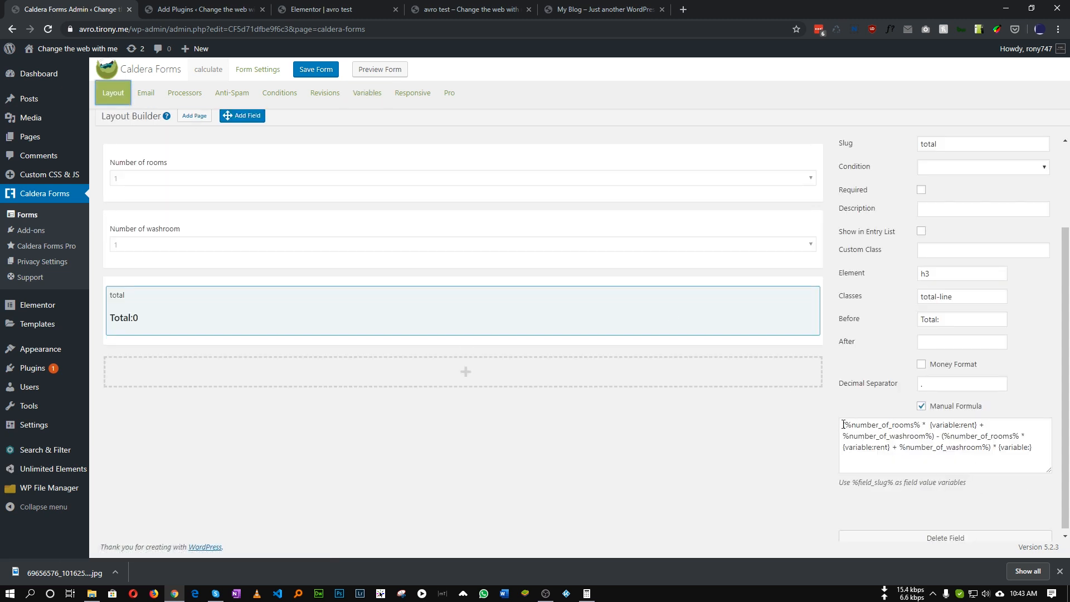
drag(843, 424, 1036, 448)
click(961, 450)
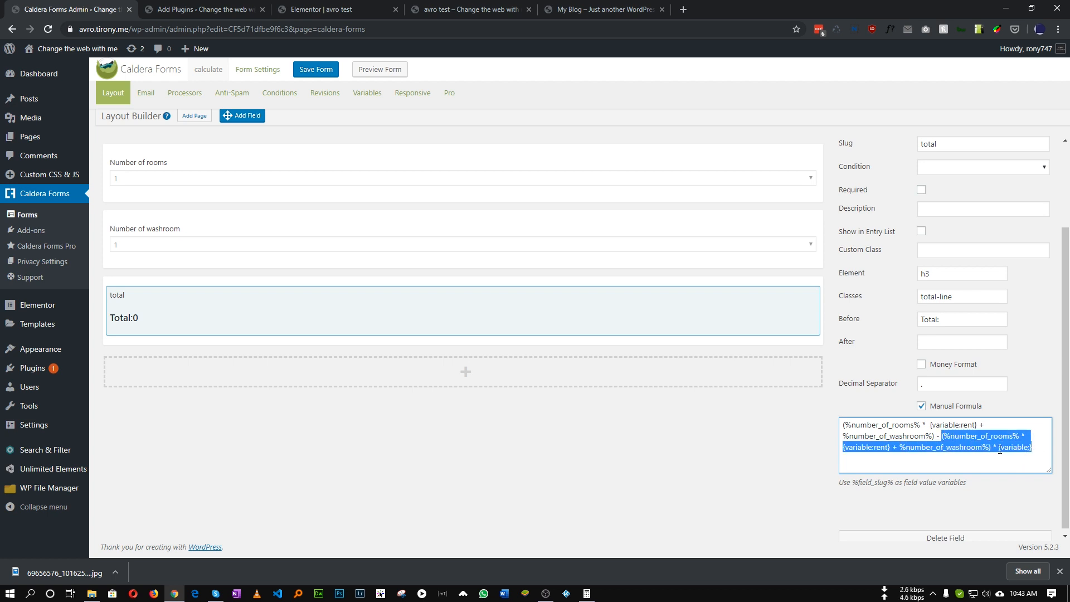
click(1030, 448)
key(ctrl+v)
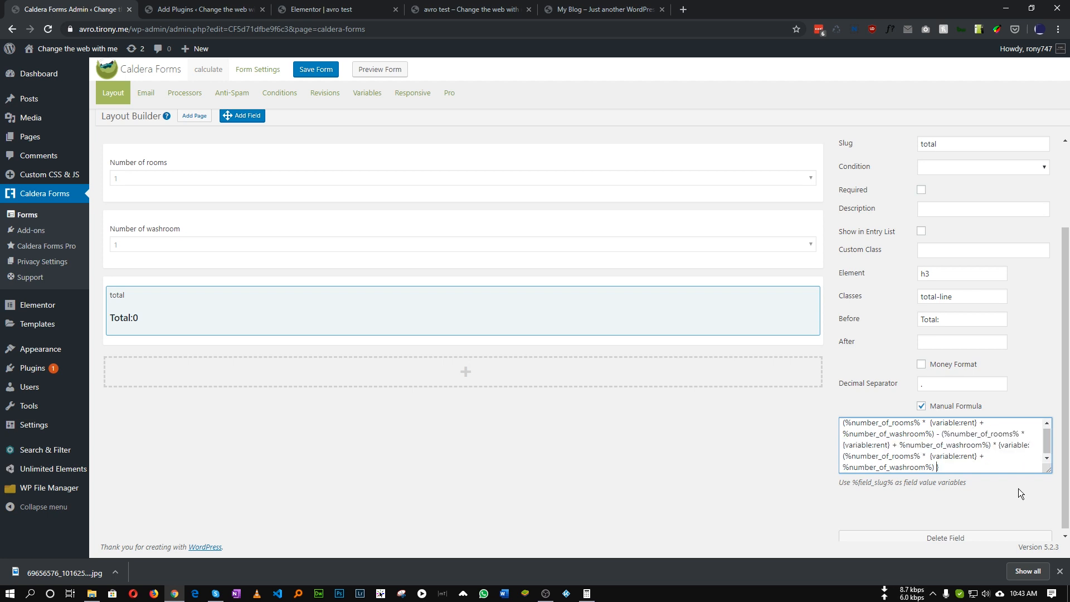
key(ctrl+z)
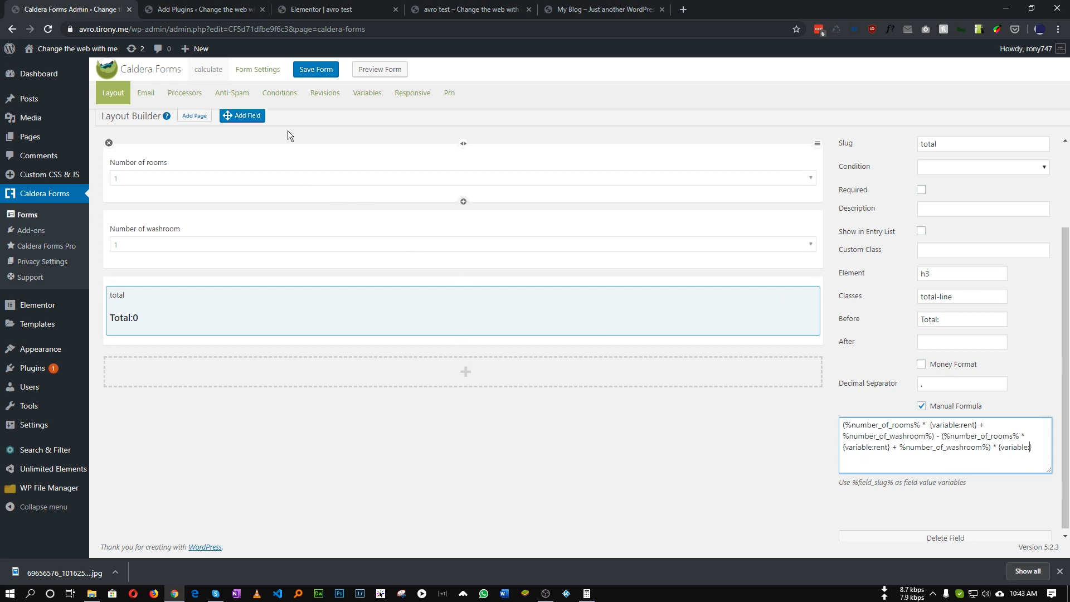
Step: Copy the discount variable's name, paste it into {variable:} at the end of the total's formula and save the form
click(366, 93)
drag(160, 184, 105, 183)
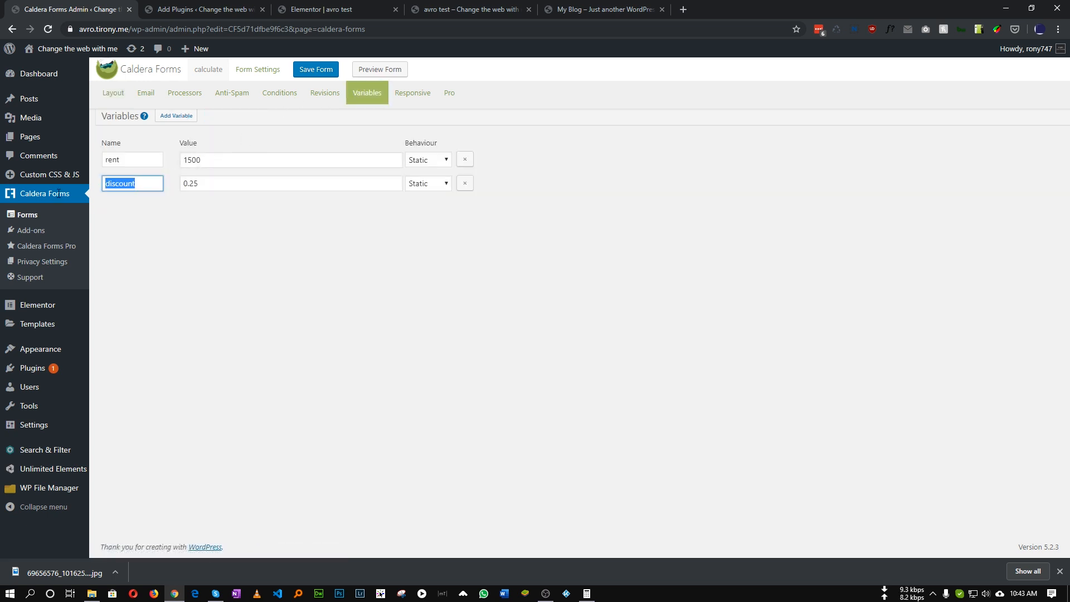
click(114, 93)
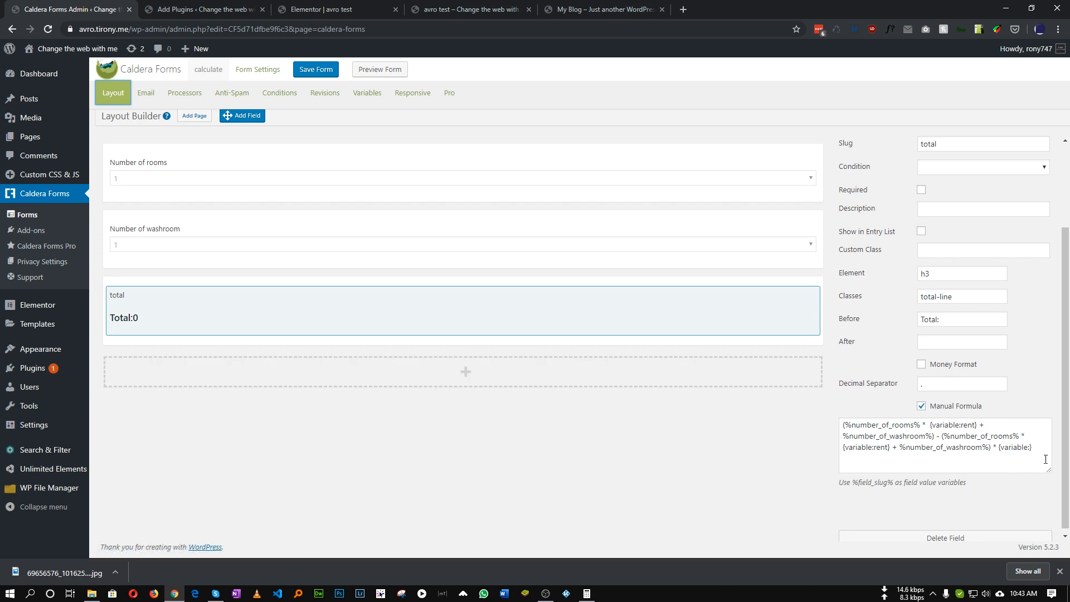
click(1032, 447)
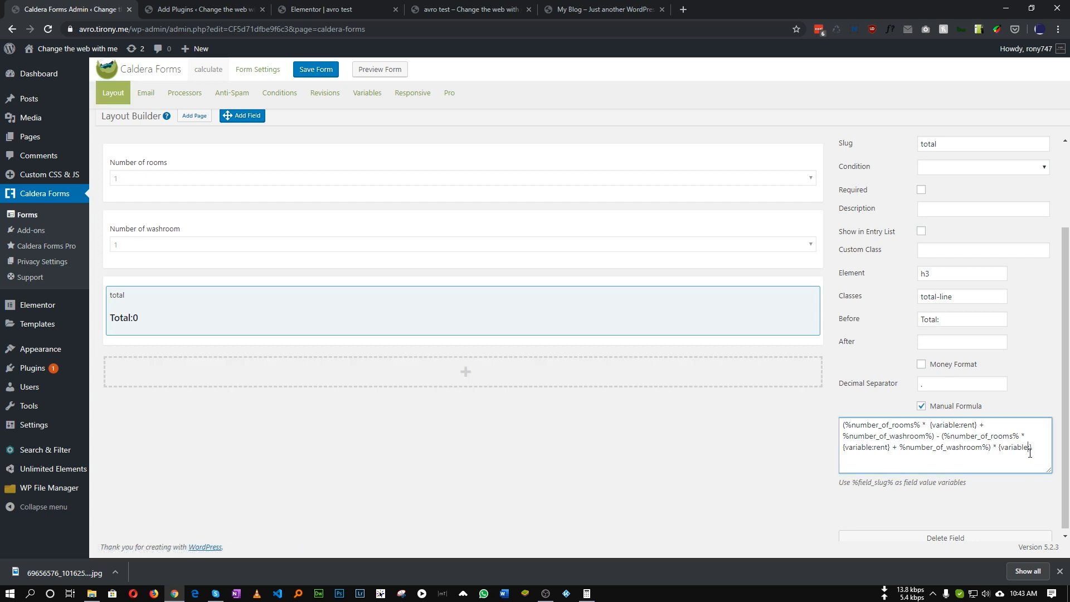
key(ctrl+v)
click(308, 74)
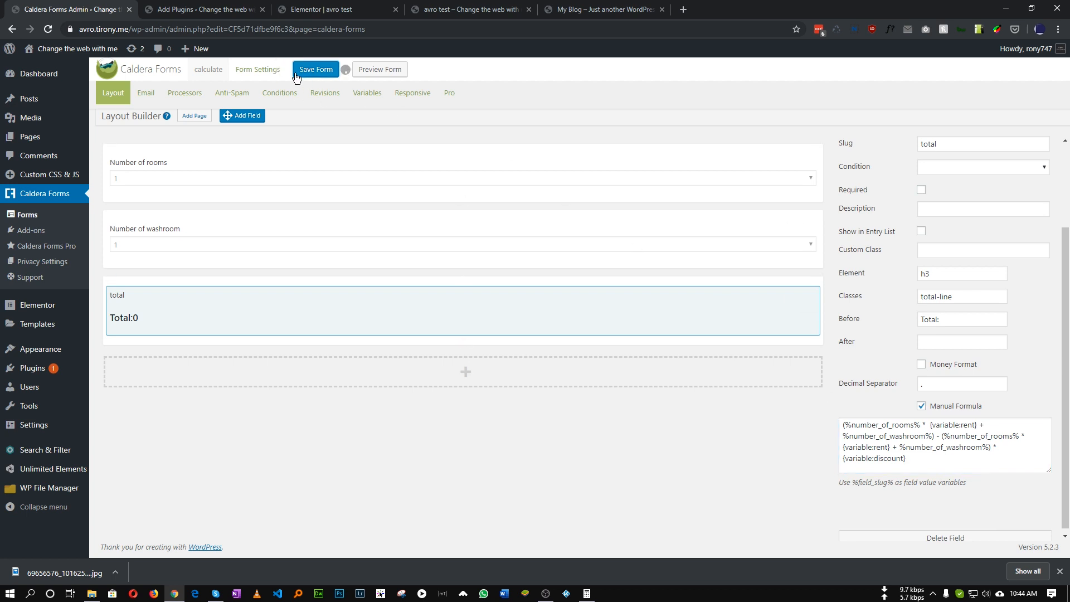
Step: Reload the avro test preview and check the total with 2 rooms, using 1 and 2 washrooms
click(462, 15)
key(F5)
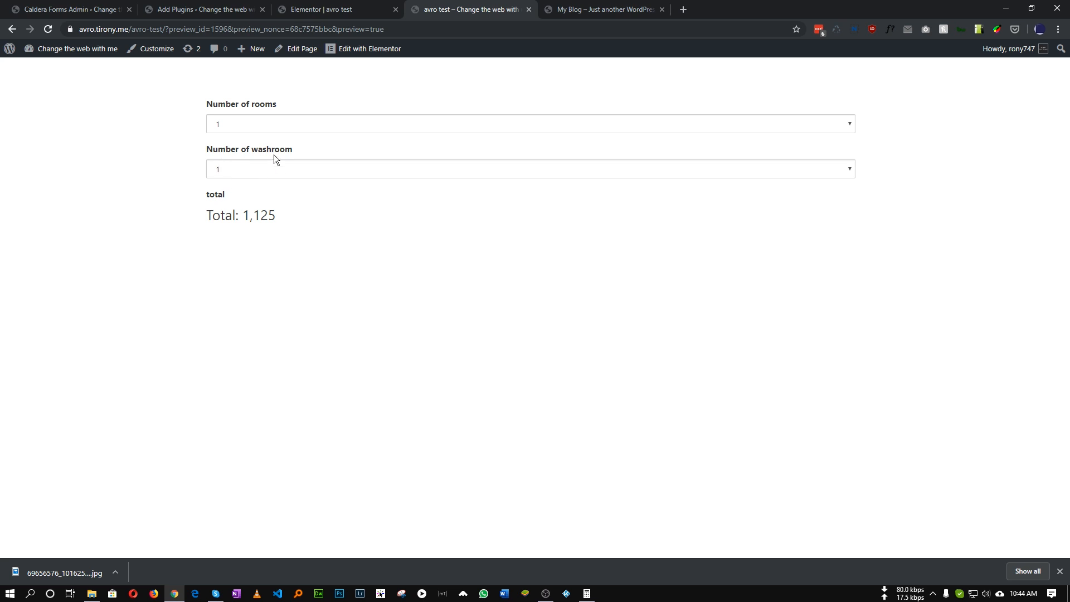
drag(243, 218, 297, 229)
click(271, 210)
click(248, 123)
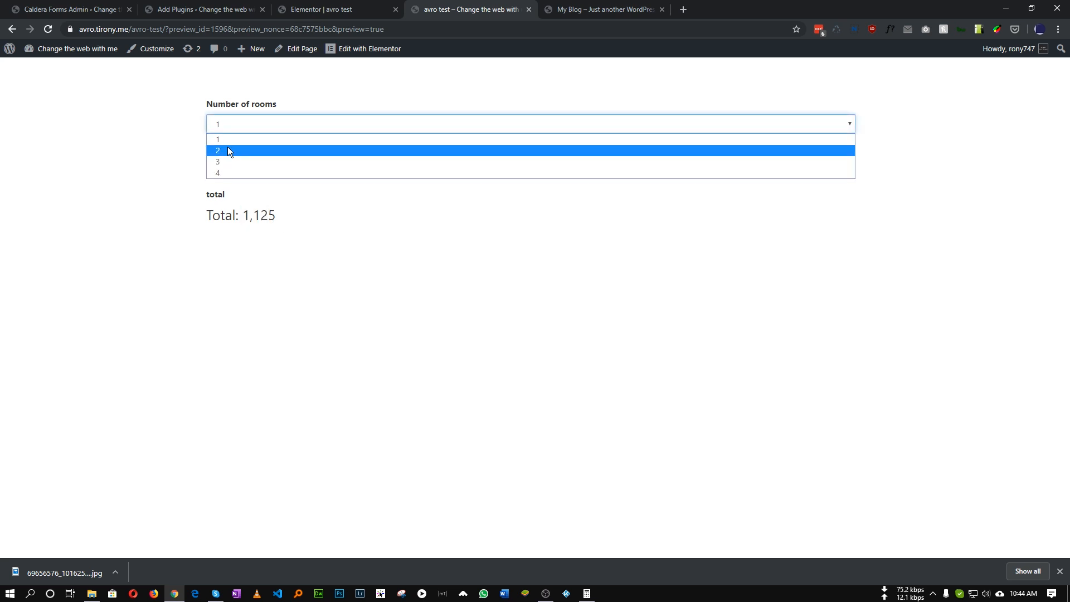
click(227, 146)
drag(256, 218, 243, 218)
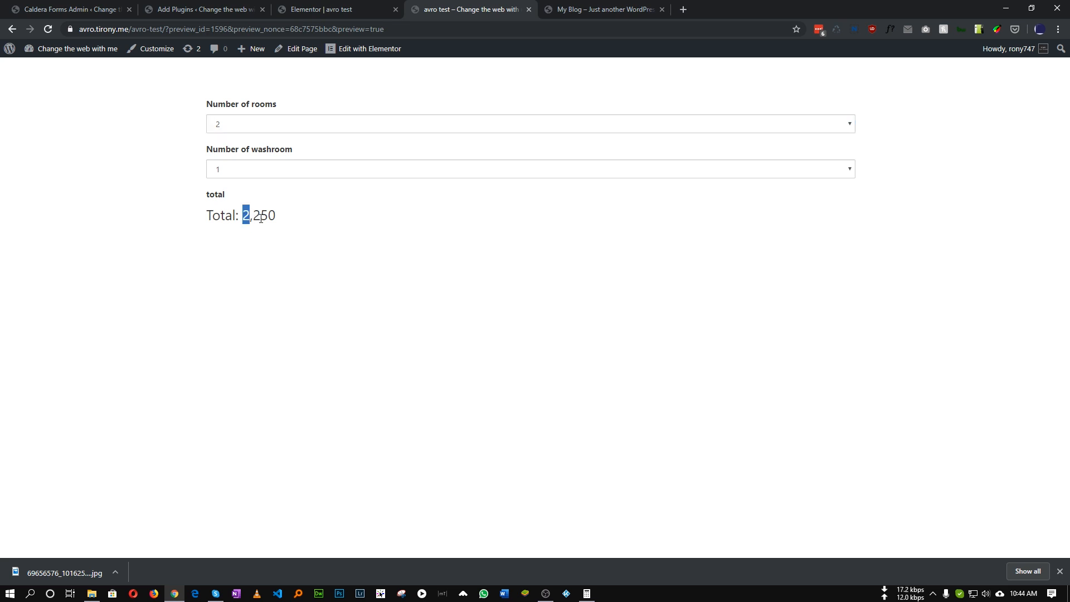
click(247, 172)
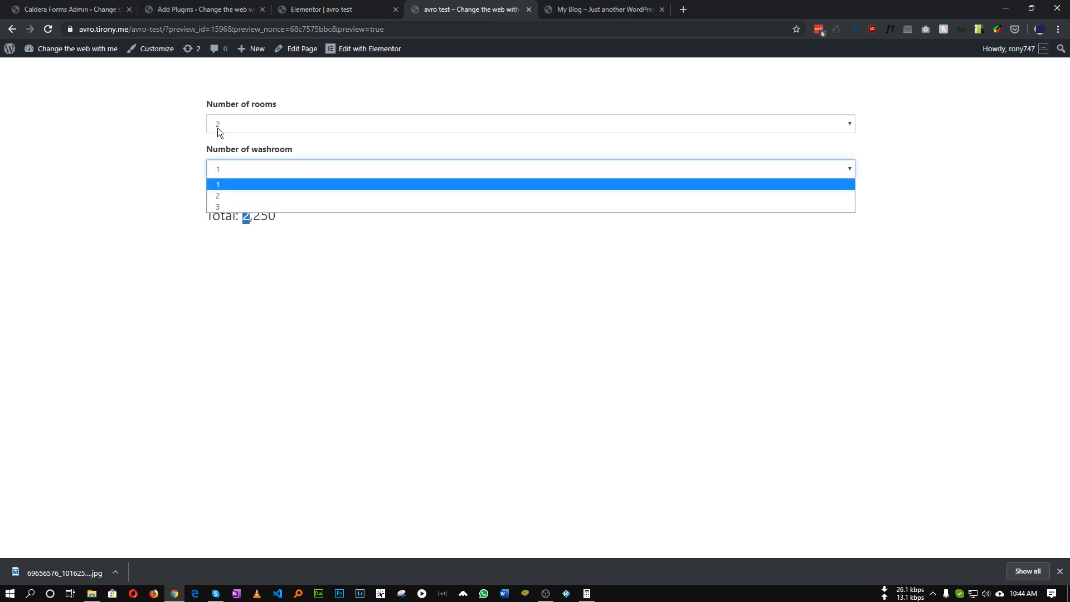
click(229, 194)
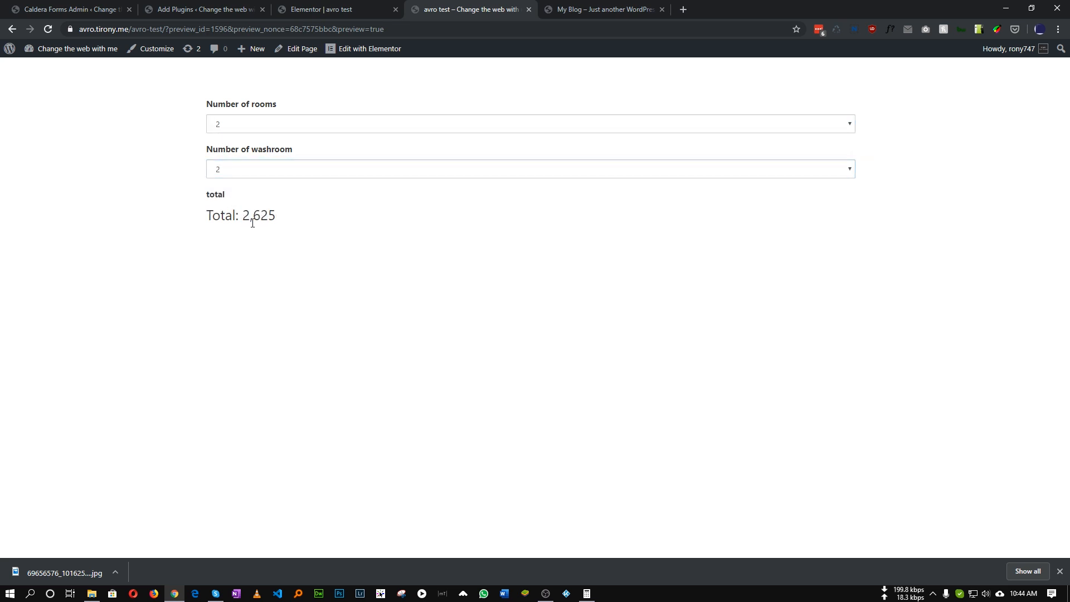
mouse_move(243, 218)
mouse_down()
mouse_move(264, 218)
mouse_move(243, 214)
mouse_up()
click(274, 221)
click(307, 237)
Step: Return to the form editor and enlarge the total field's manual formula box
click(69, 8)
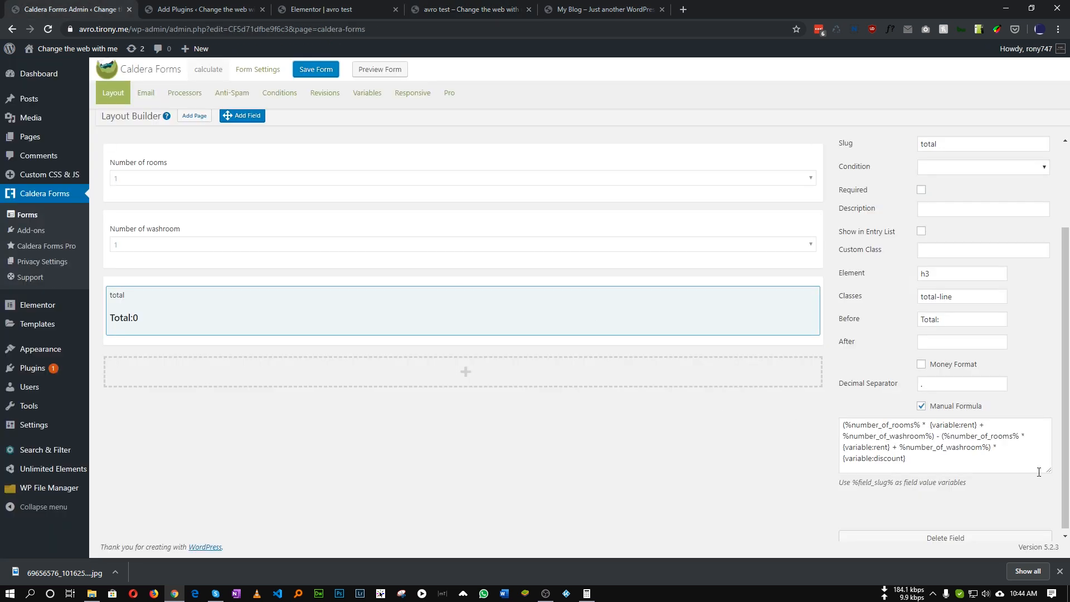
drag(1048, 471, 1049, 514)
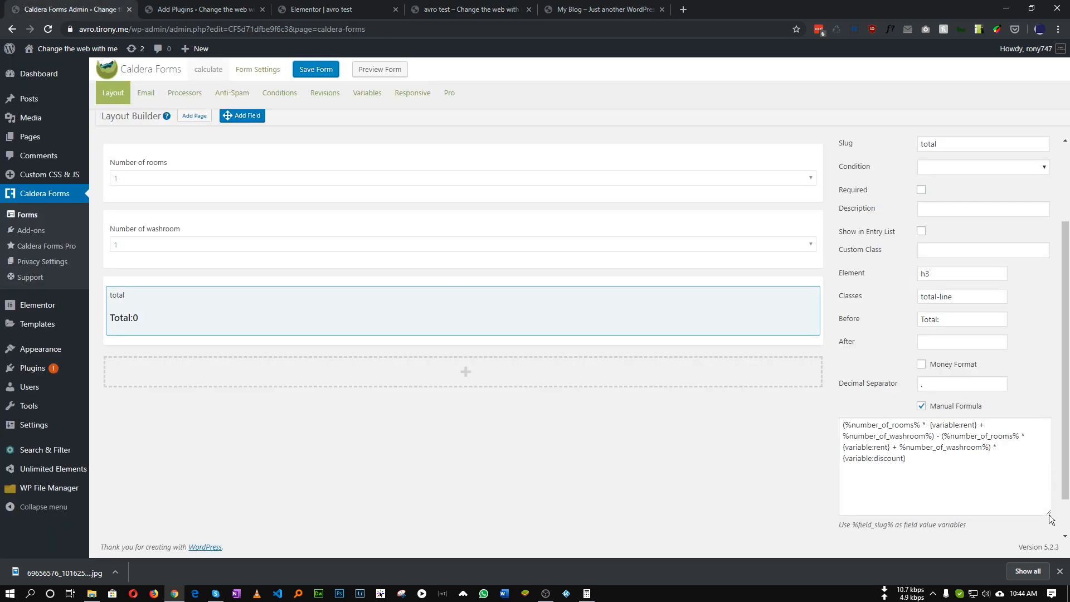
triple_click(968, 468)
click(923, 469)
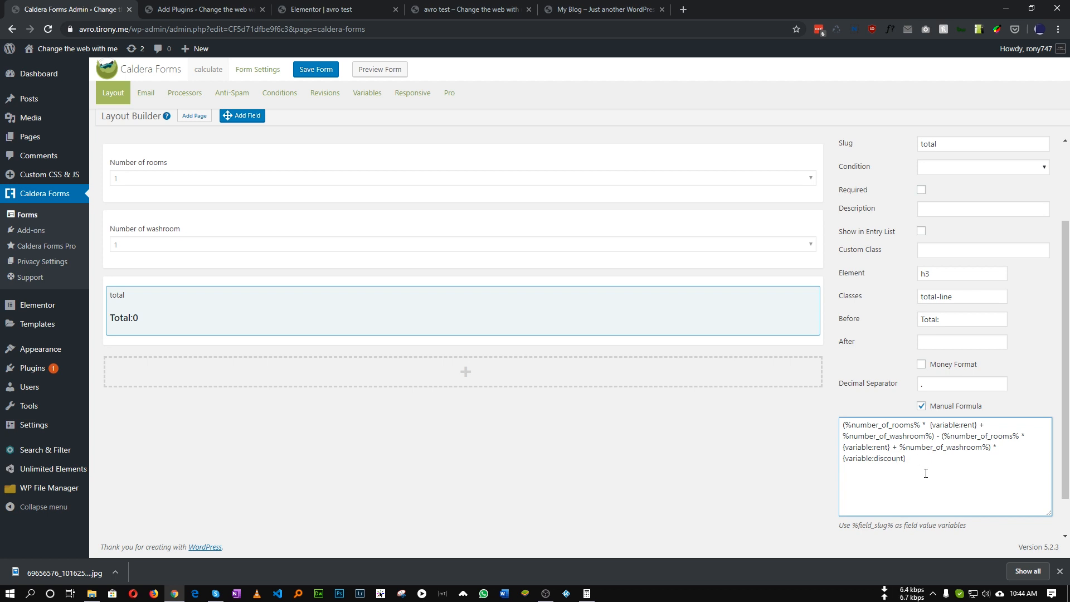
Step: Examine the manual formula part by part: rooms, rent variable, washrooms, the subtracted bracket and the discount variable
triple_click(850, 428)
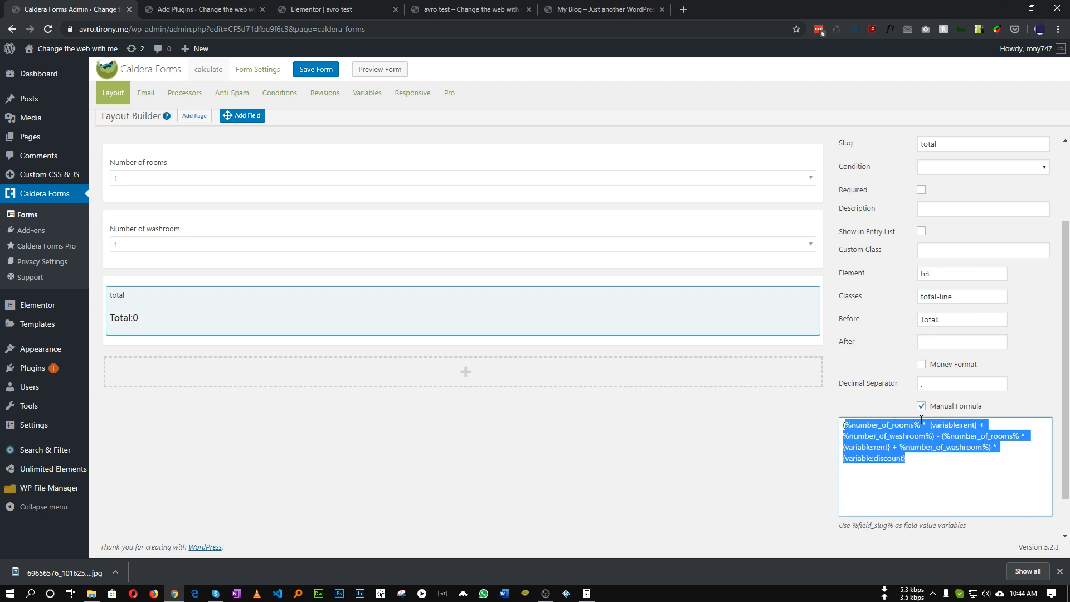
drag(849, 428, 921, 427)
click(921, 426)
key(shift+Left)
key(shift+Left)
key(shift+Left)
key(shift+Left)
key(shift+Left)
key(shift+Left)
key(shift+Left)
key(shift+Left)
key(shift+Left)
key(shift+Left)
key(shift+Left)
key(shift+Left)
key(shift+Left)
key(shift+Left)
key(shift+Left)
key(shift+Left)
key(shift+Left)
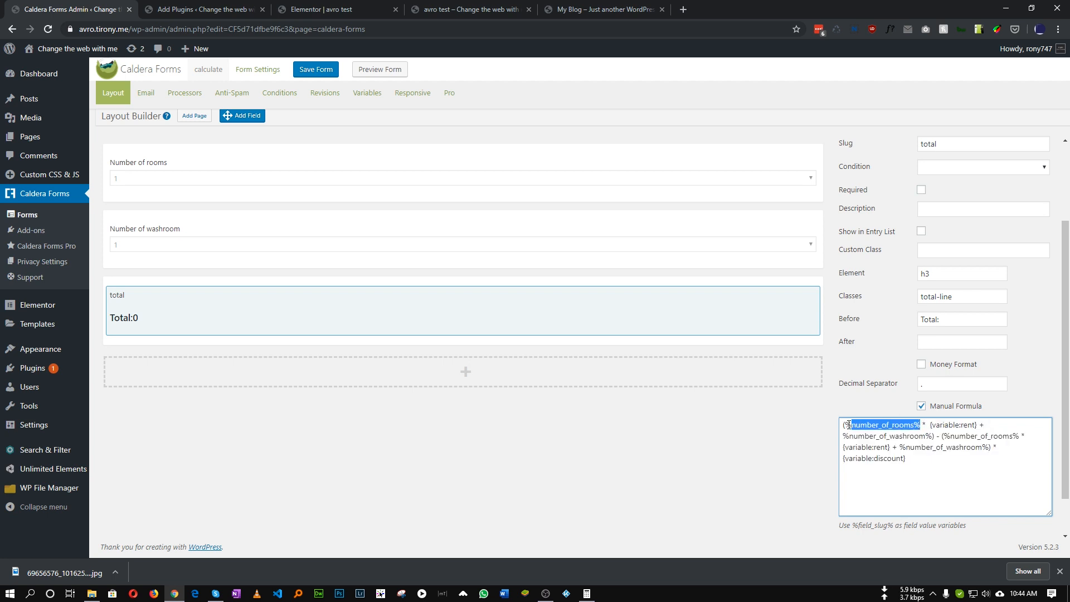
drag(930, 425, 976, 424)
click(890, 439)
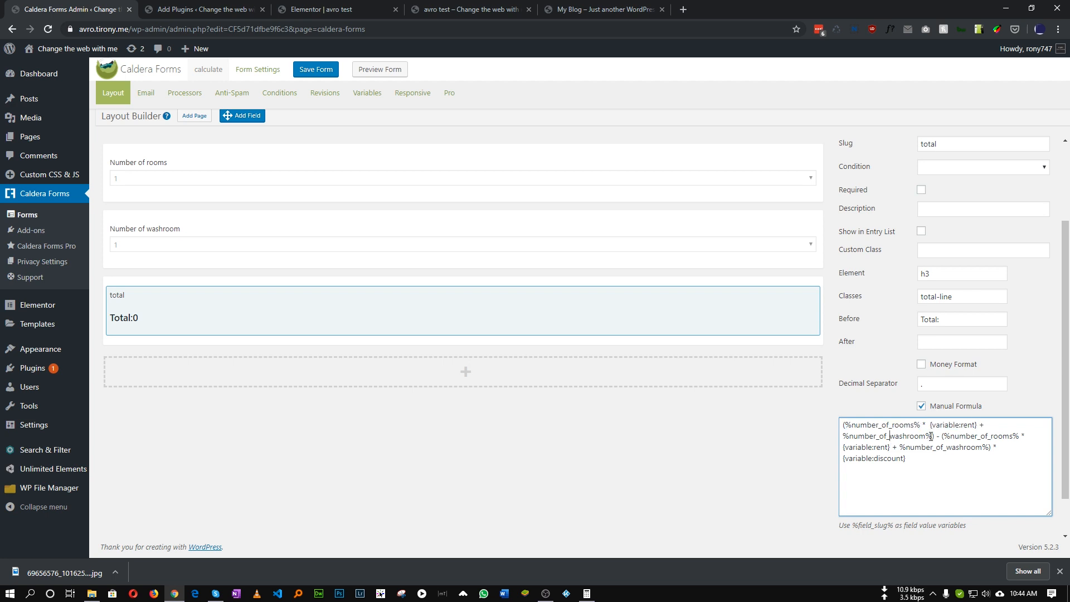
drag(844, 437, 932, 439)
click(941, 459)
drag(936, 436, 843, 424)
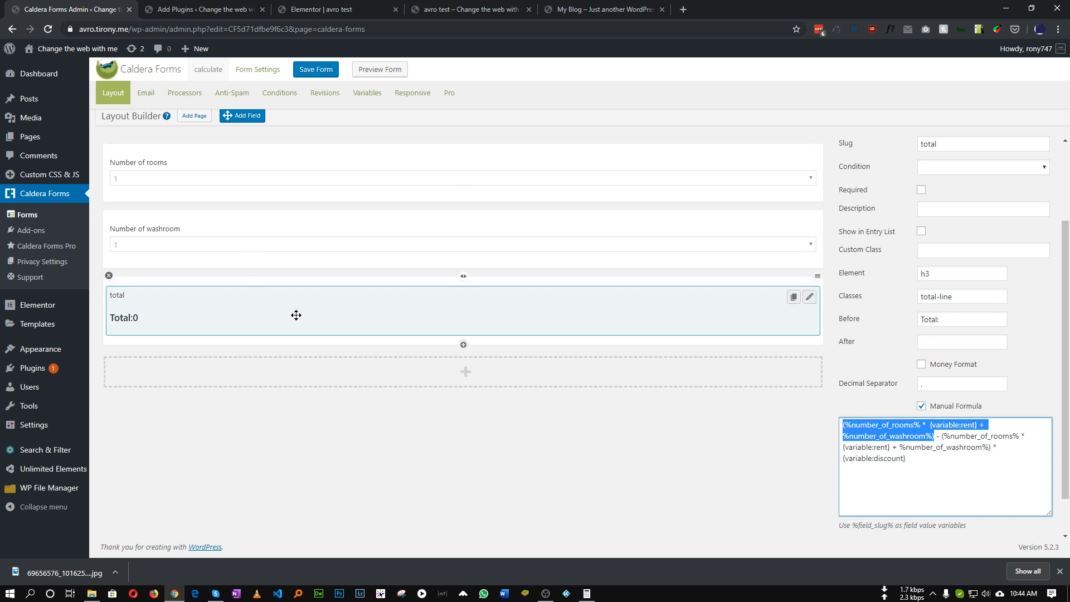
click(949, 458)
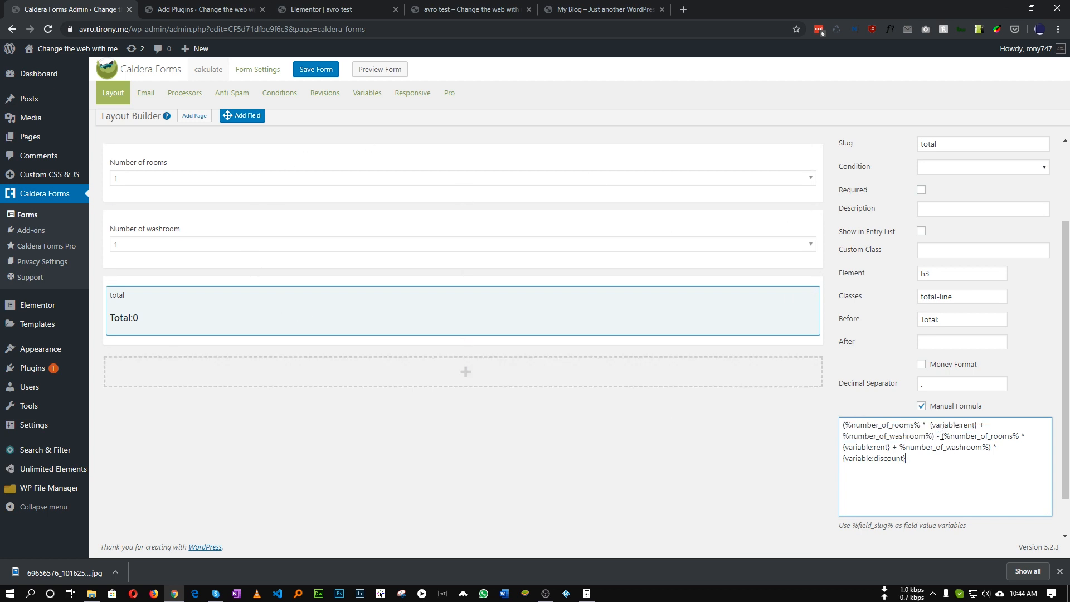
drag(942, 436, 995, 446)
click(972, 461)
drag(906, 460, 825, 460)
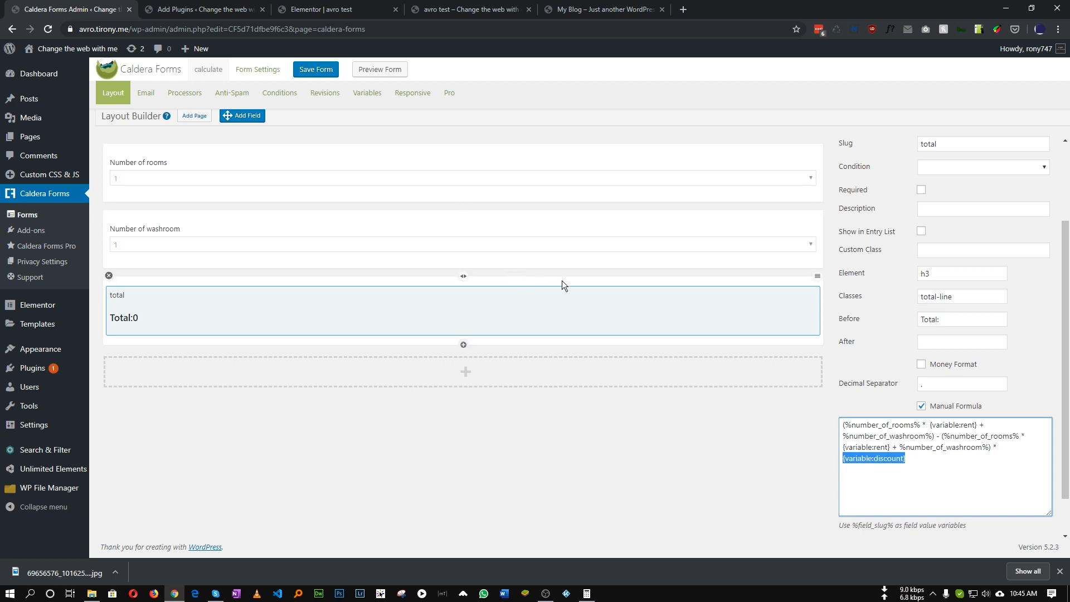